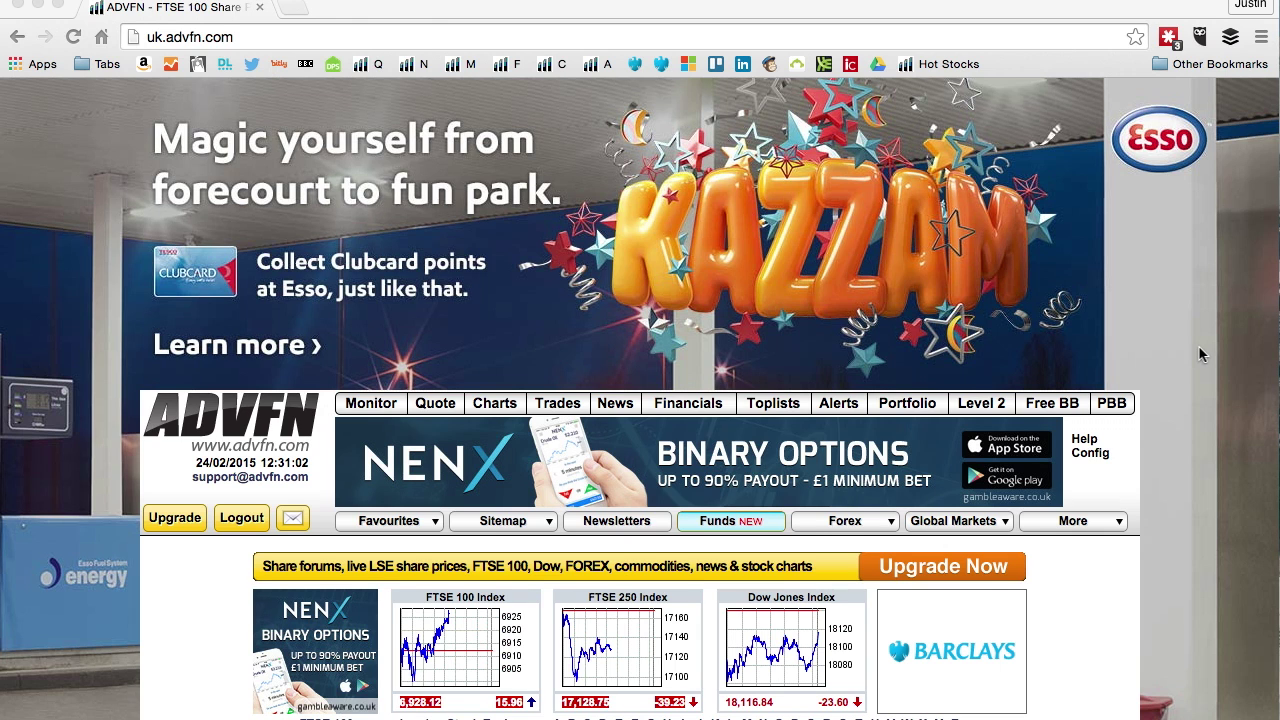
Open the UK Screener (Filter X) from the site's list of financial tools.
scroll(1201, 354, "down", 5)
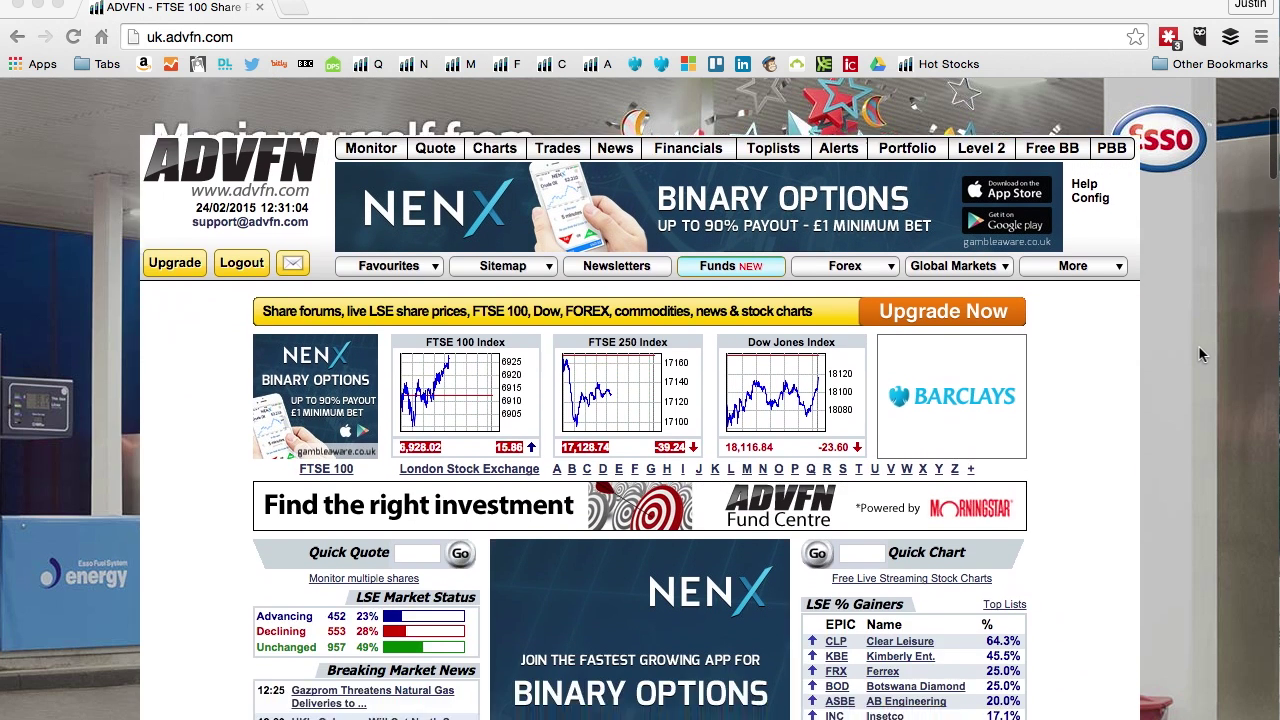
scroll(1201, 354, "down", 2)
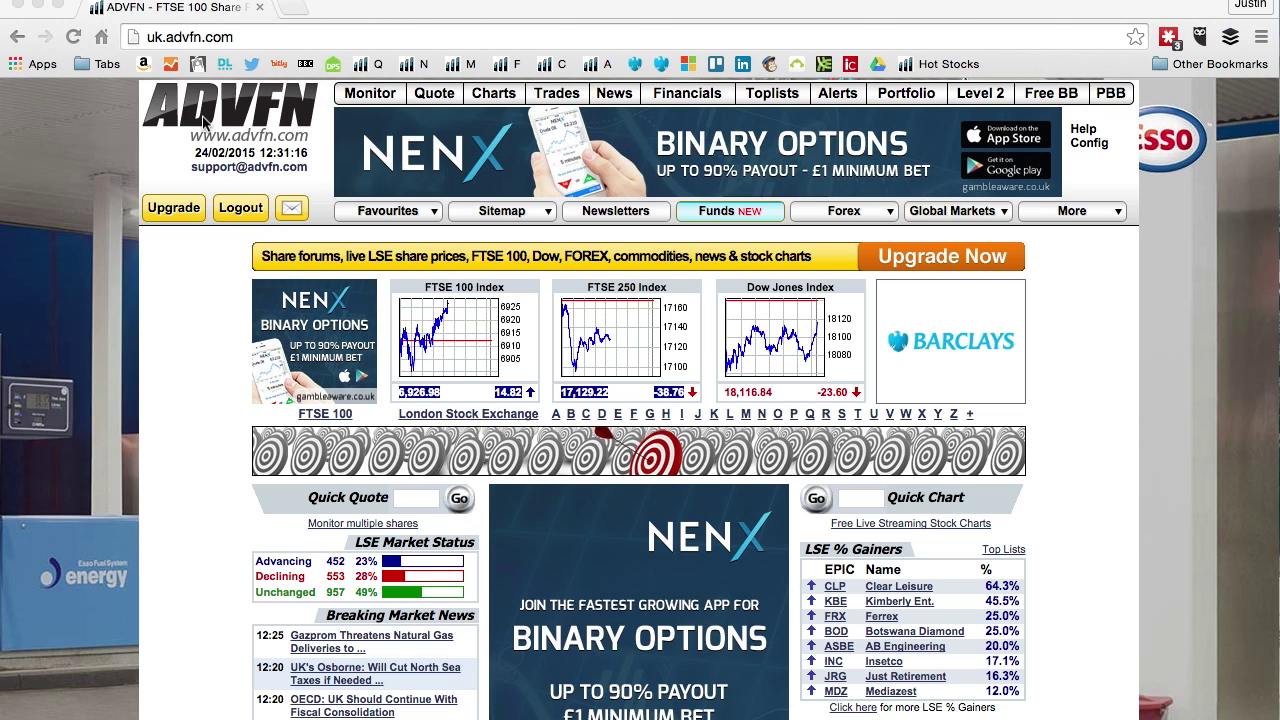
left_click(489, 216)
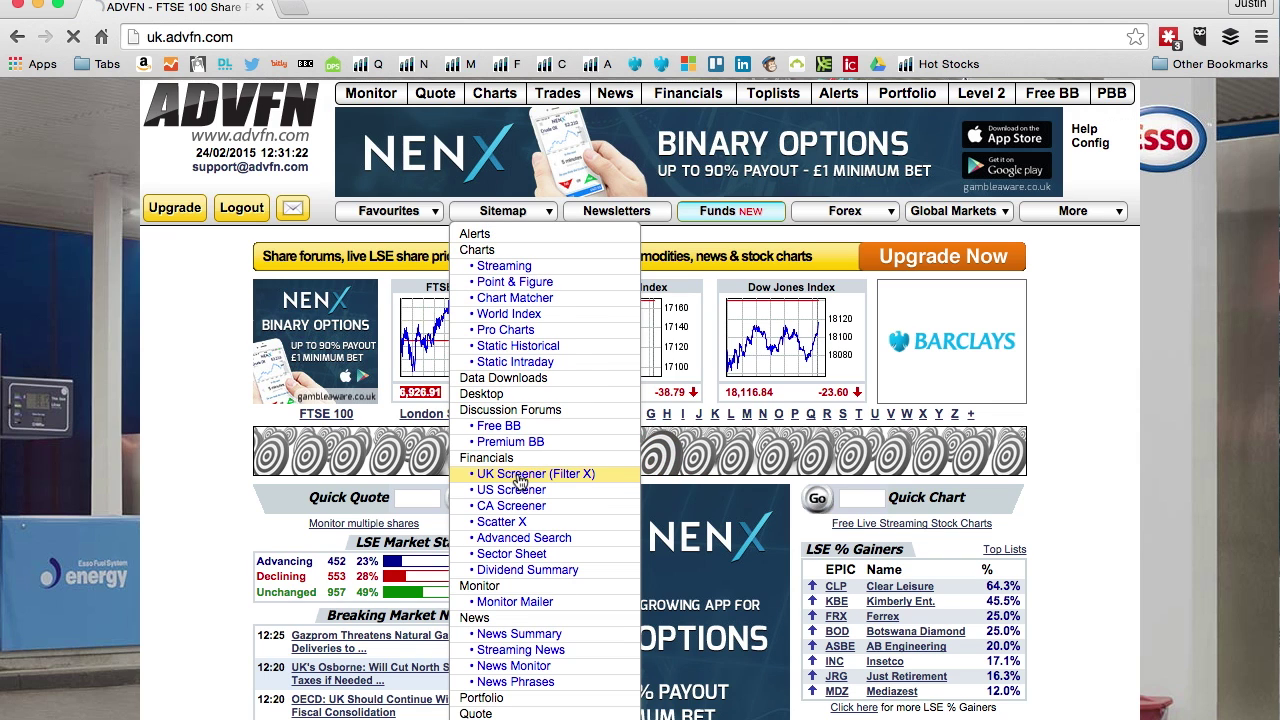
left_click(519, 478)
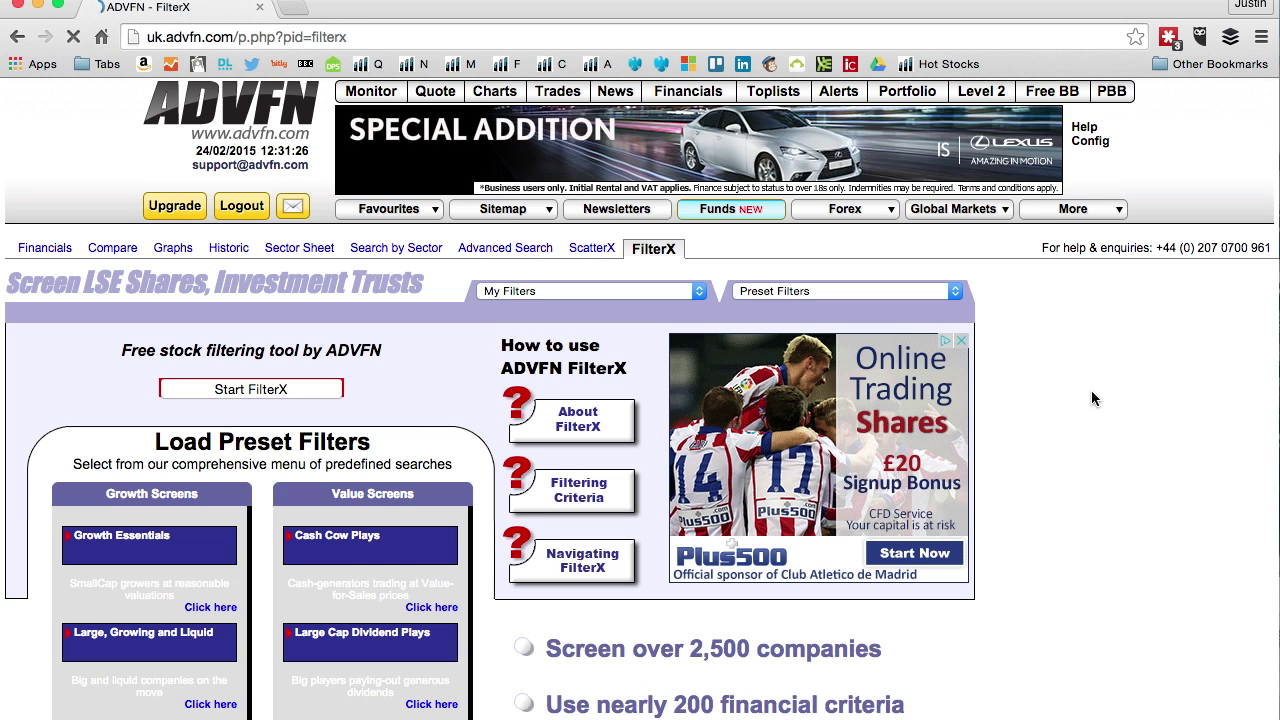
Look over the preset growth and value screens, and start a new blank filter in FilterX.
scroll(1274, 315, "down", 5)
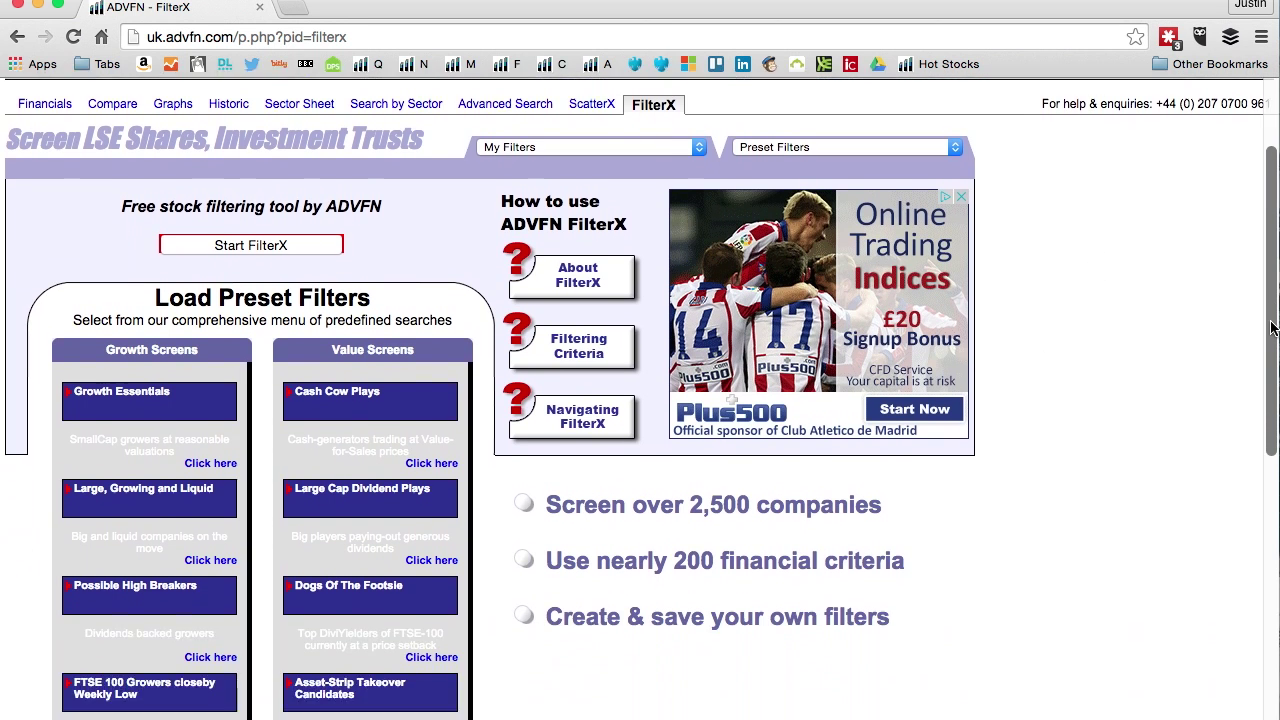
scroll(1262, 318, "up", 1)
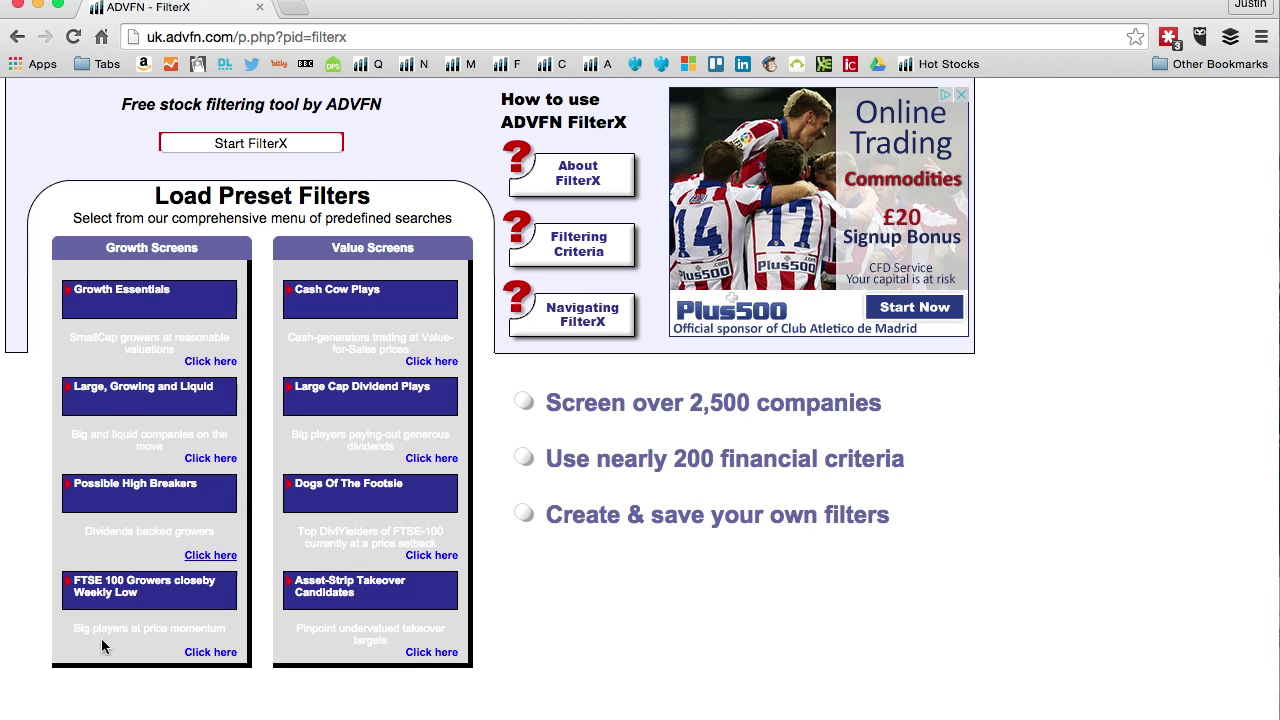
left_click(181, 152)
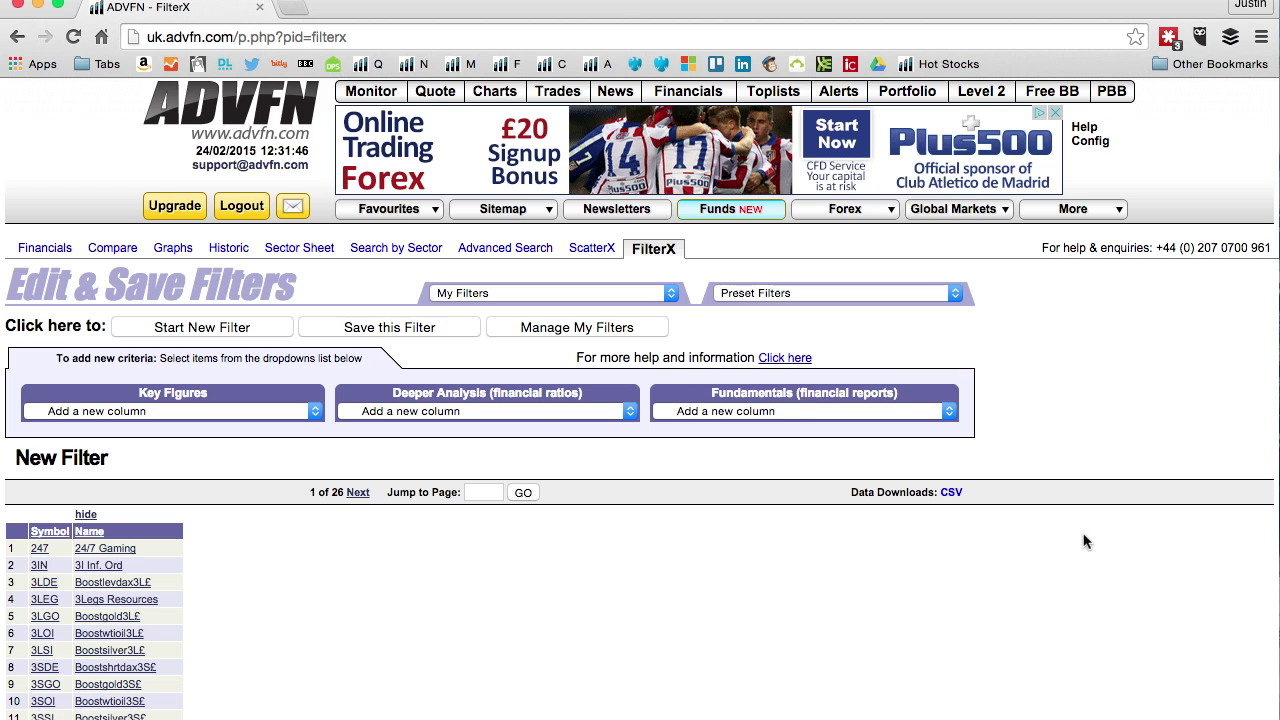
Look through the first page of unfiltered companies in the new filter's table.
scroll(1097, 400, "down", 3)
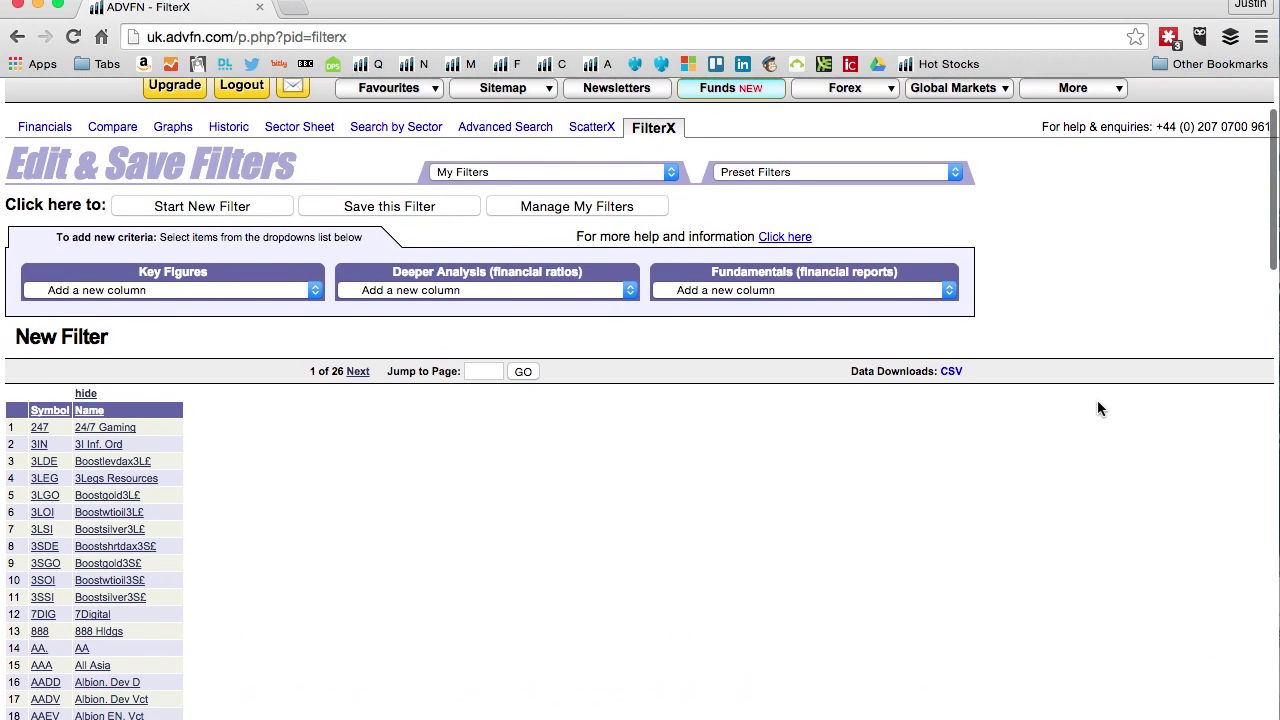
scroll(1097, 408, "down", 2)
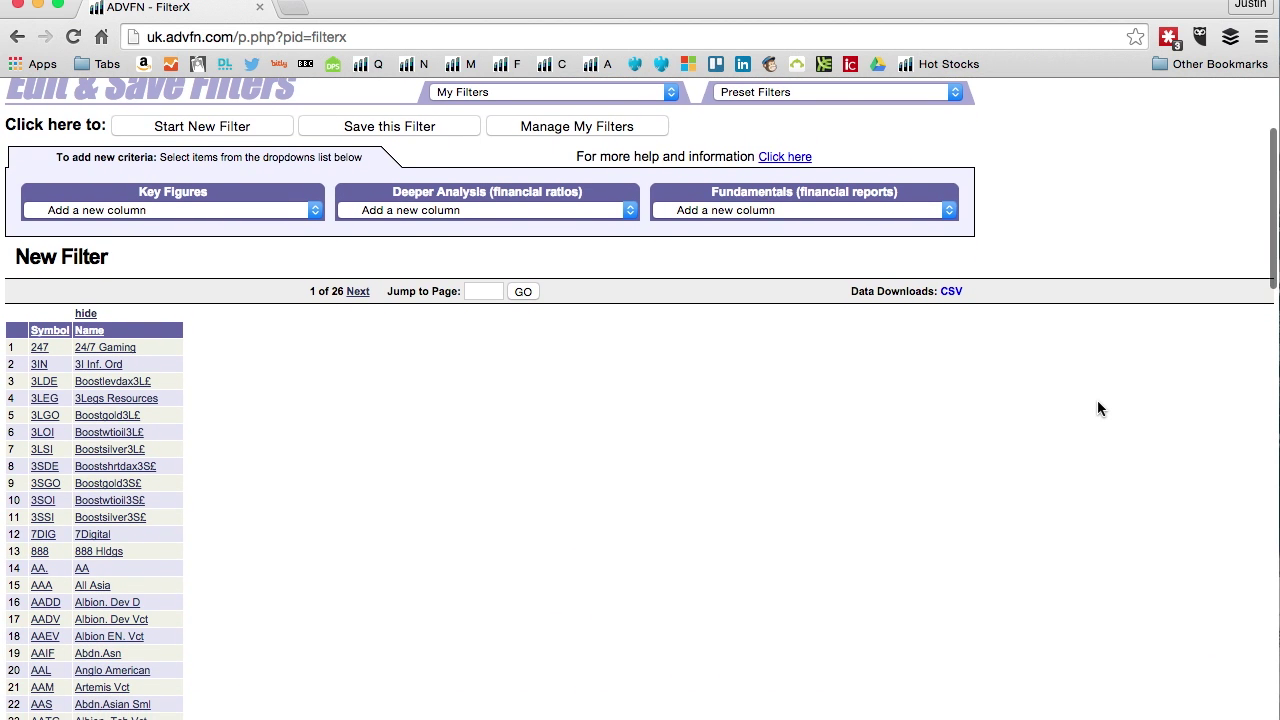
scroll(1097, 408, "down", 3)
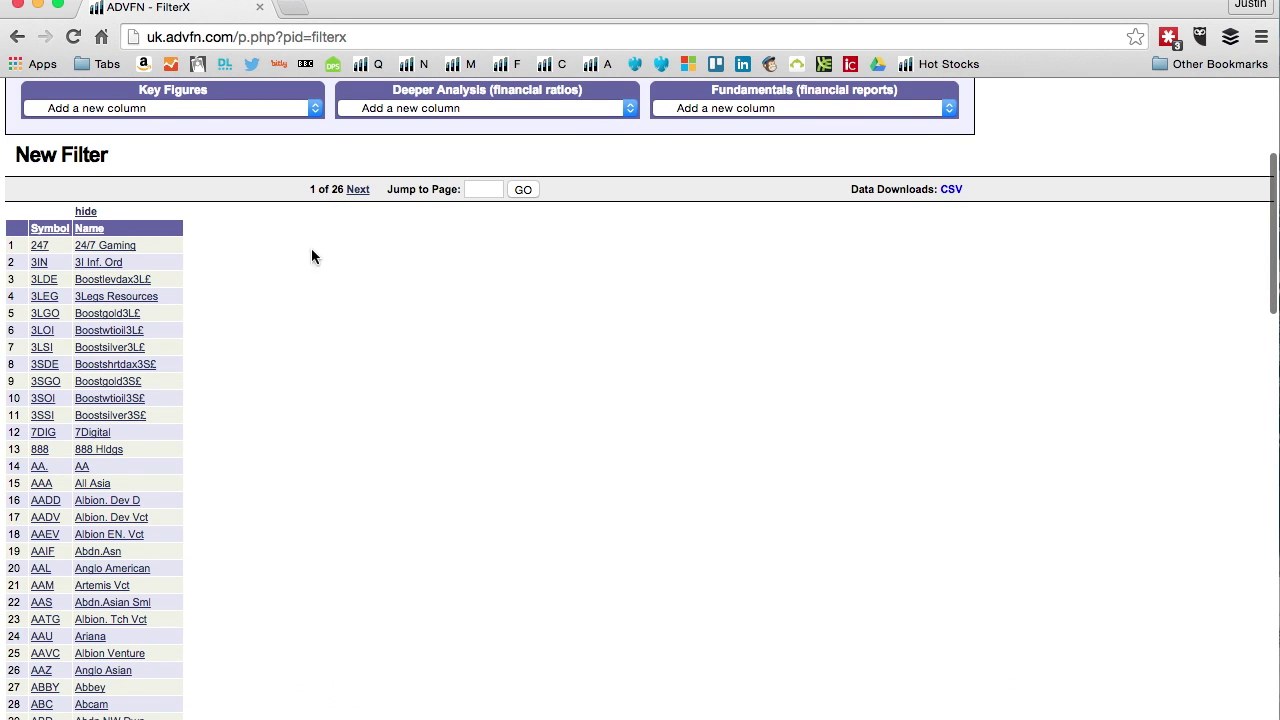
scroll(422, 520, "down", 10)
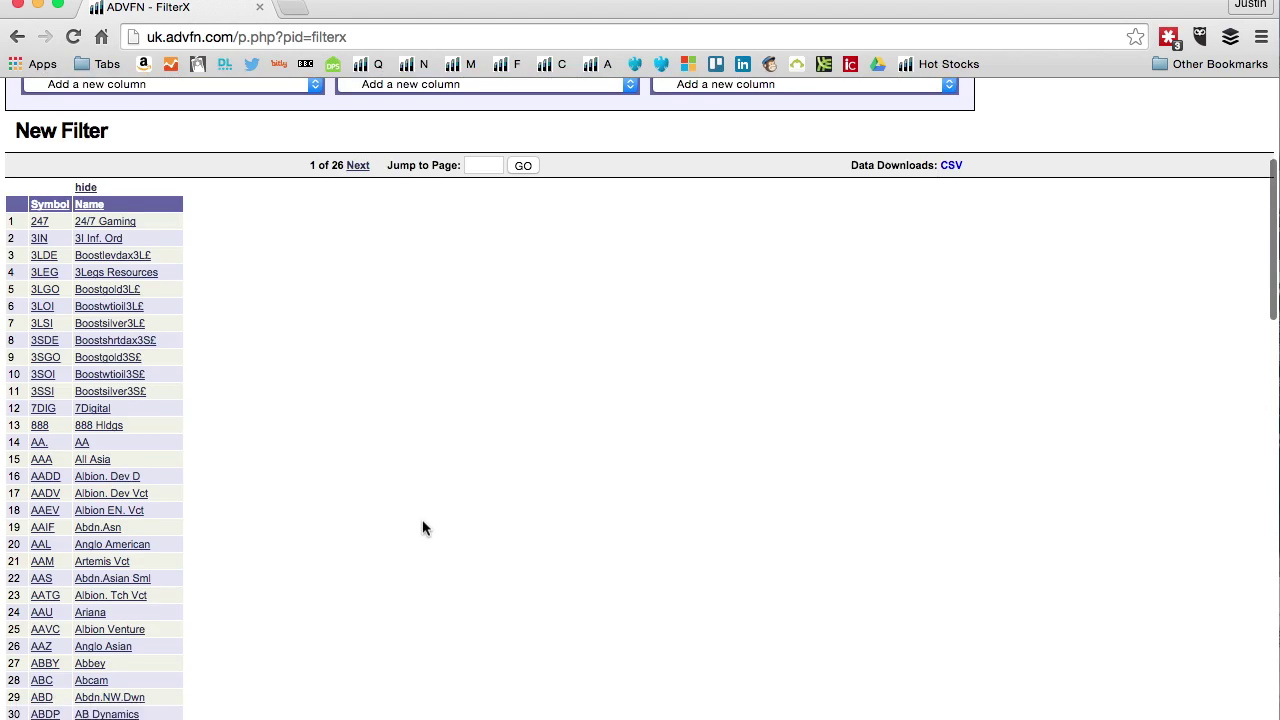
scroll(422, 528, "down", 10)
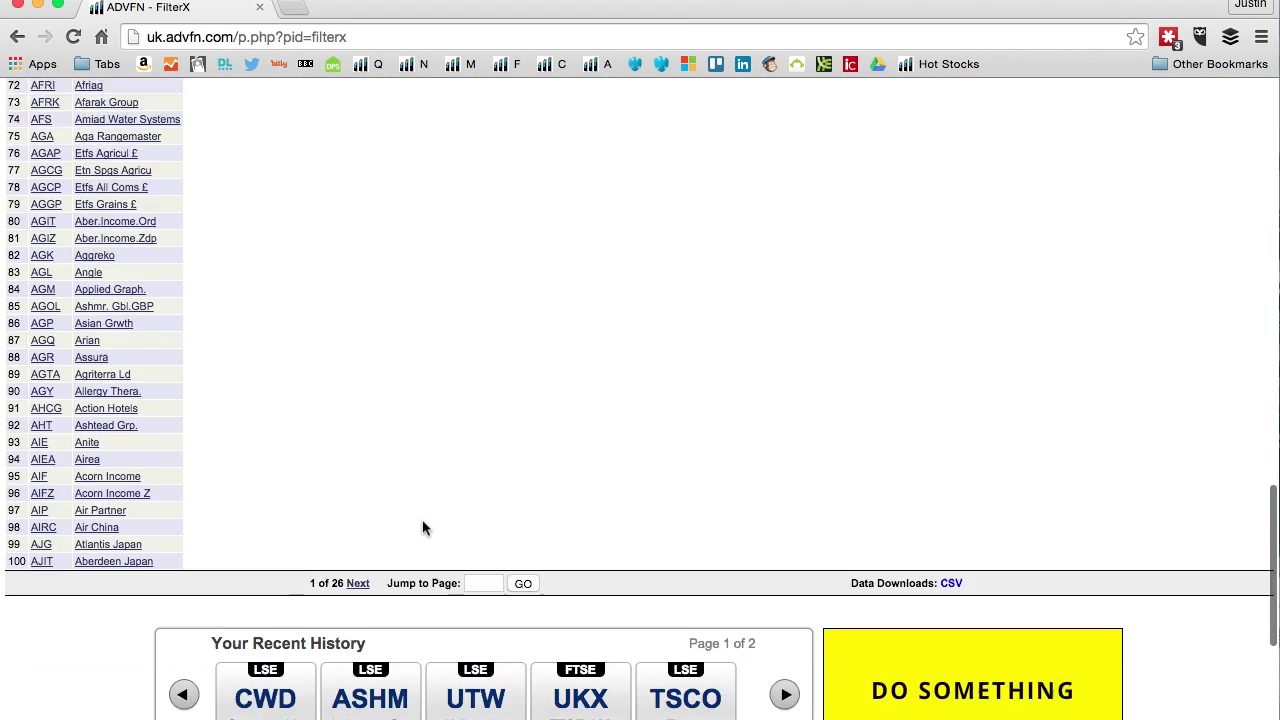
scroll(422, 528, "up", 15)
scroll(422, 528, "up", 5)
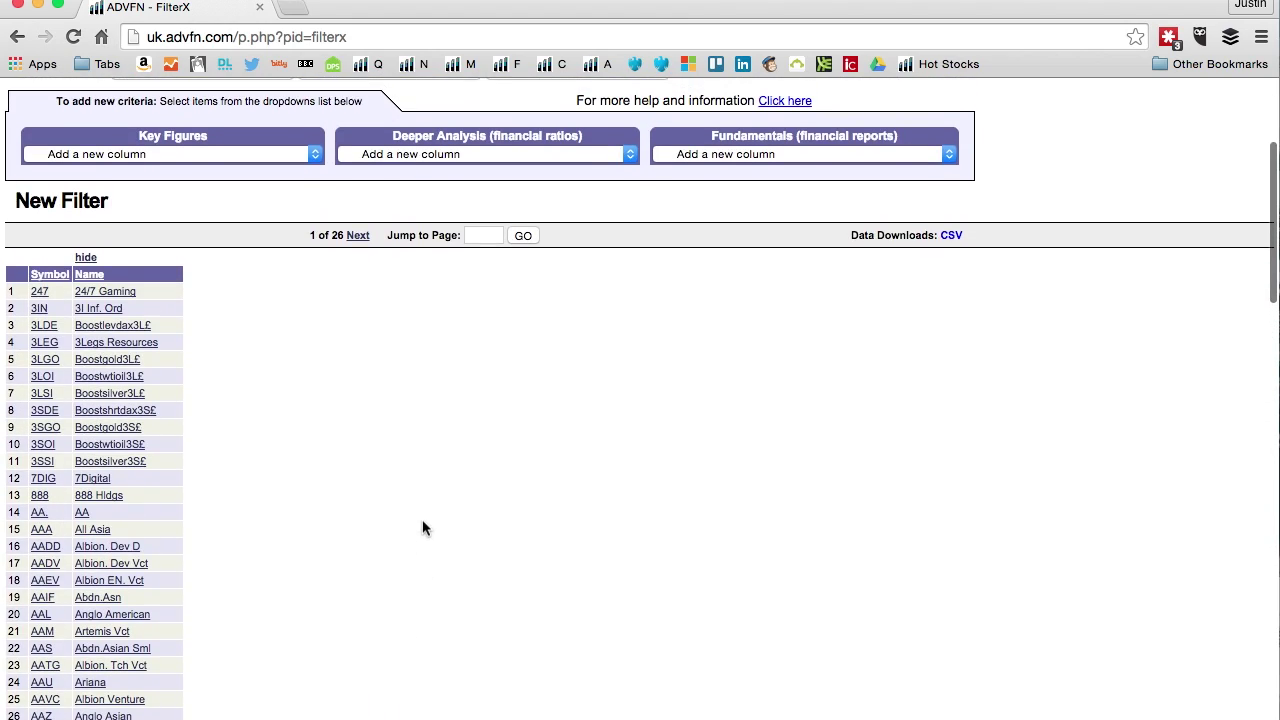
scroll(422, 519, "up", 1)
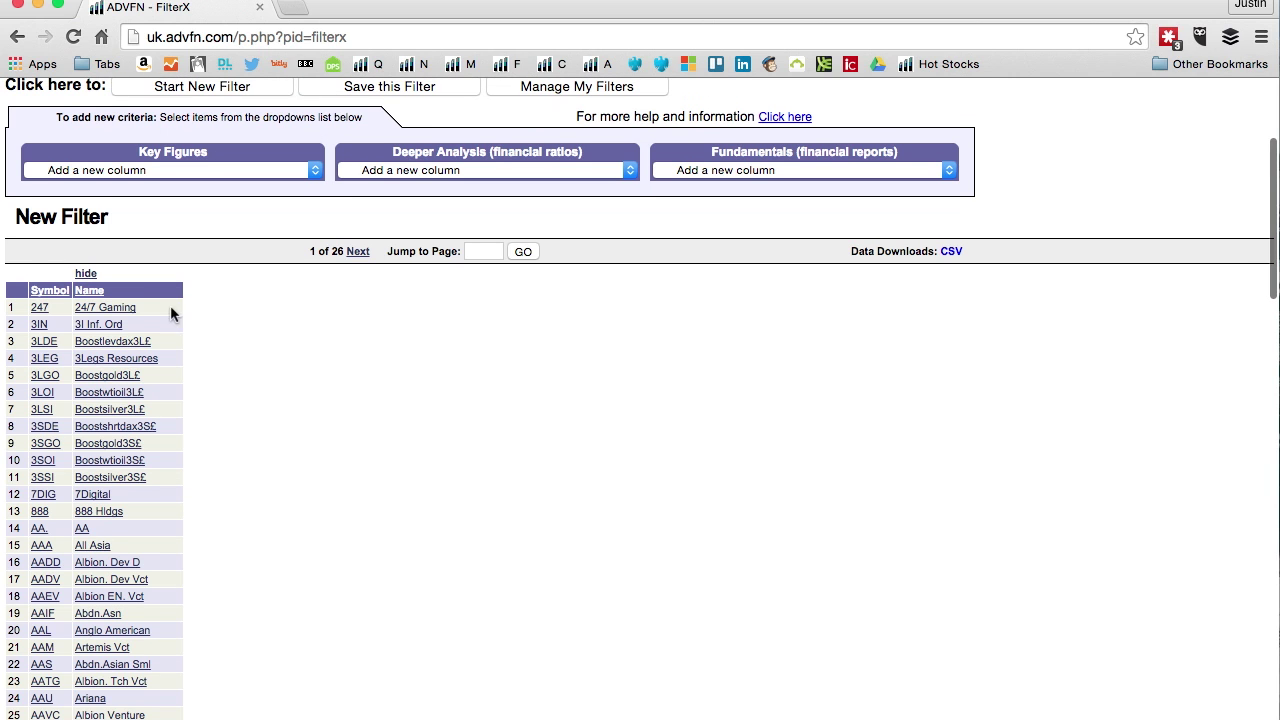
Add the key figures Market cap. (m) and PE ratio as columns in the new filter.
left_click(101, 172)
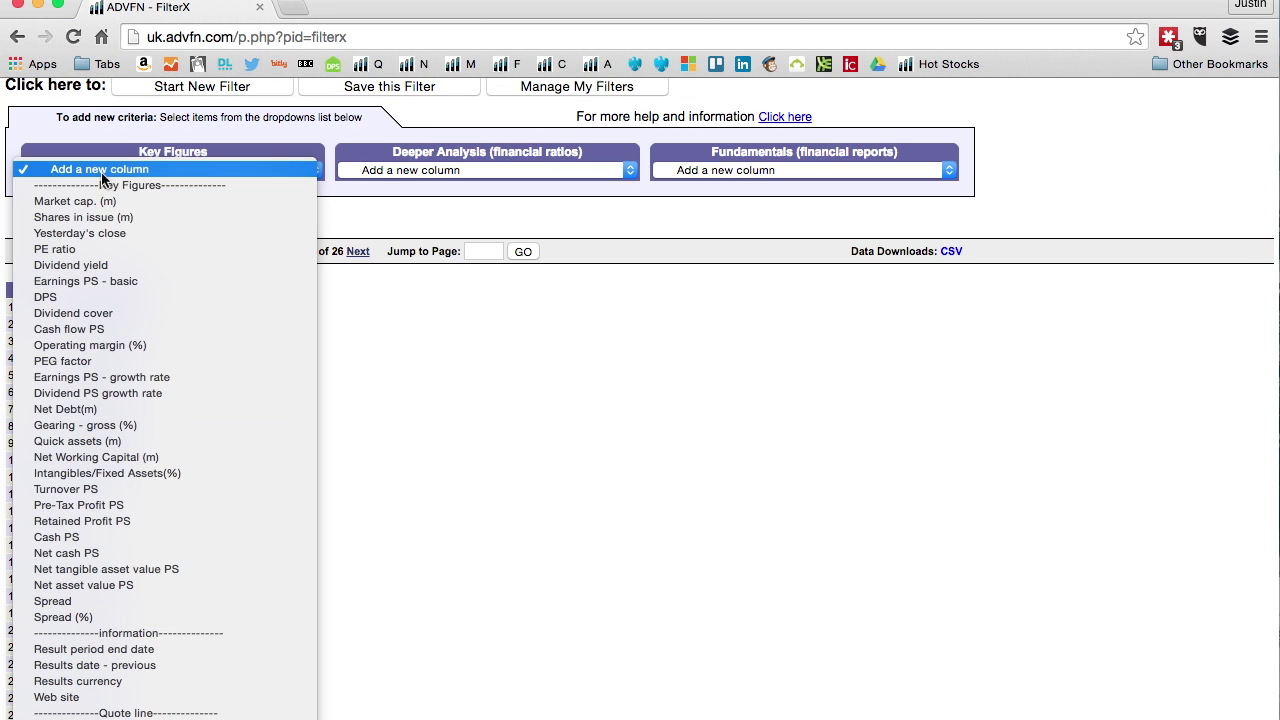
left_click(91, 196)
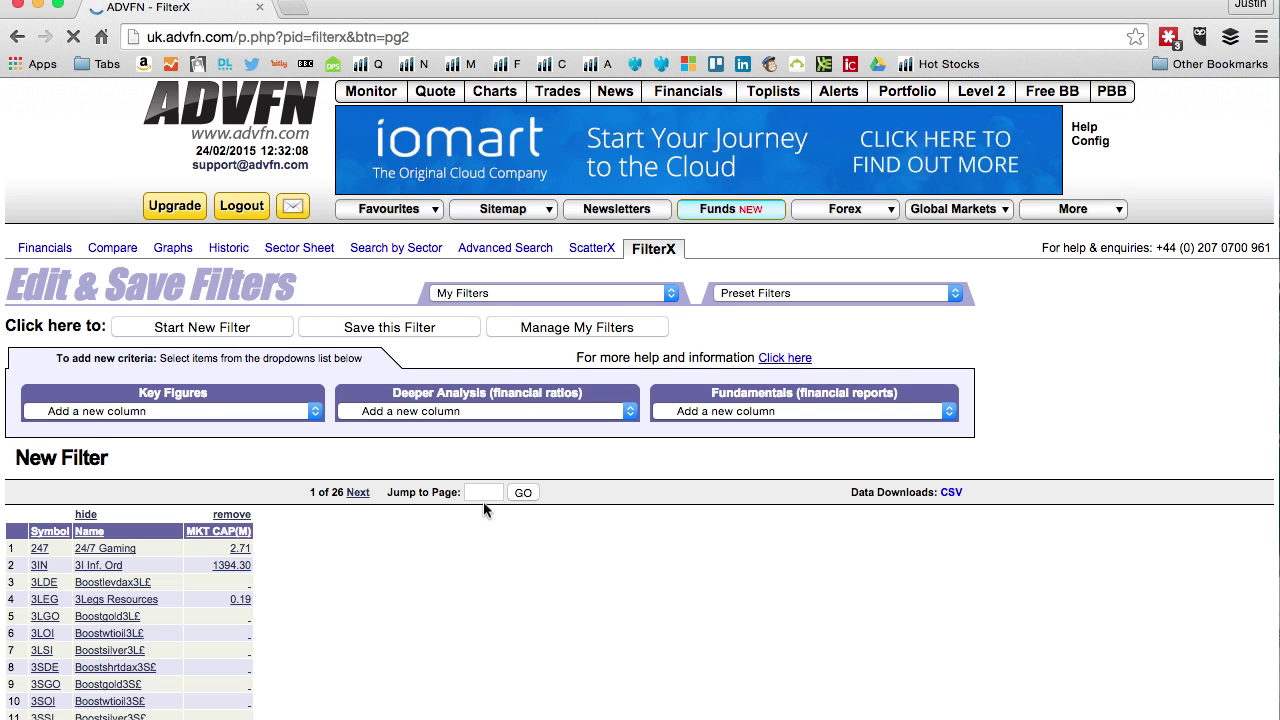
scroll(483, 503, "down", 2)
scroll(483, 510, "down", 4)
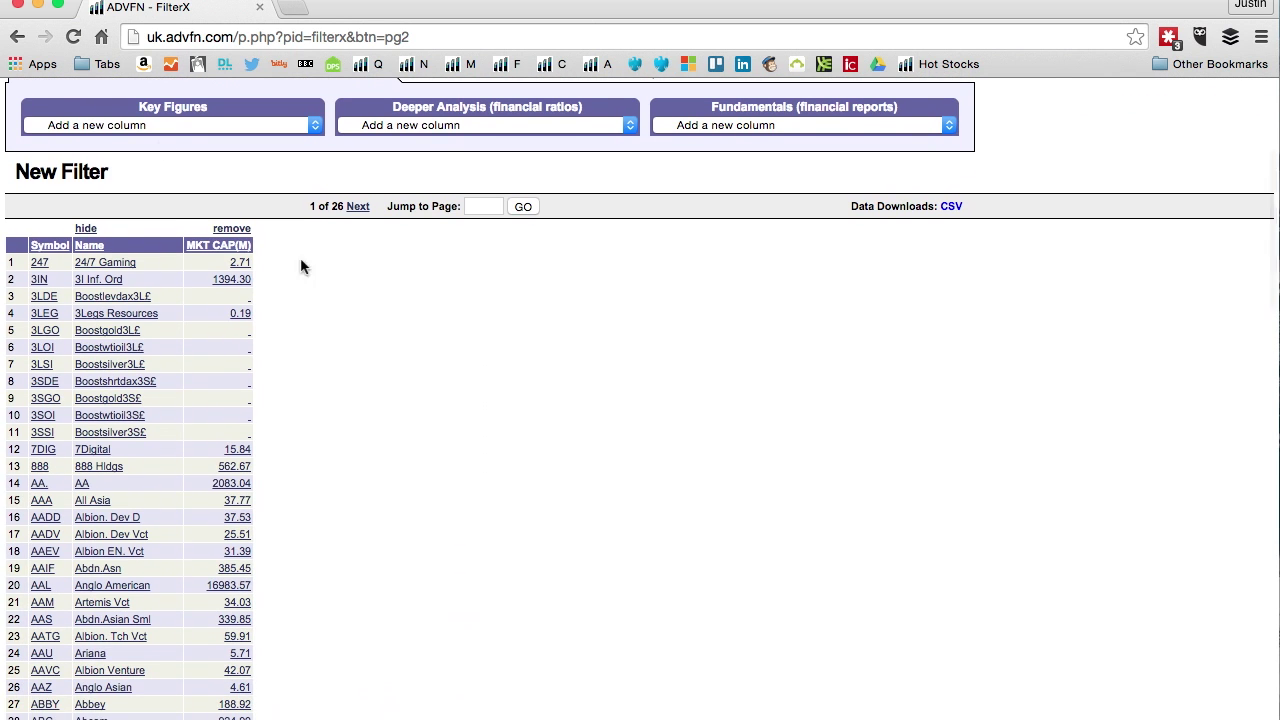
left_click(114, 126)
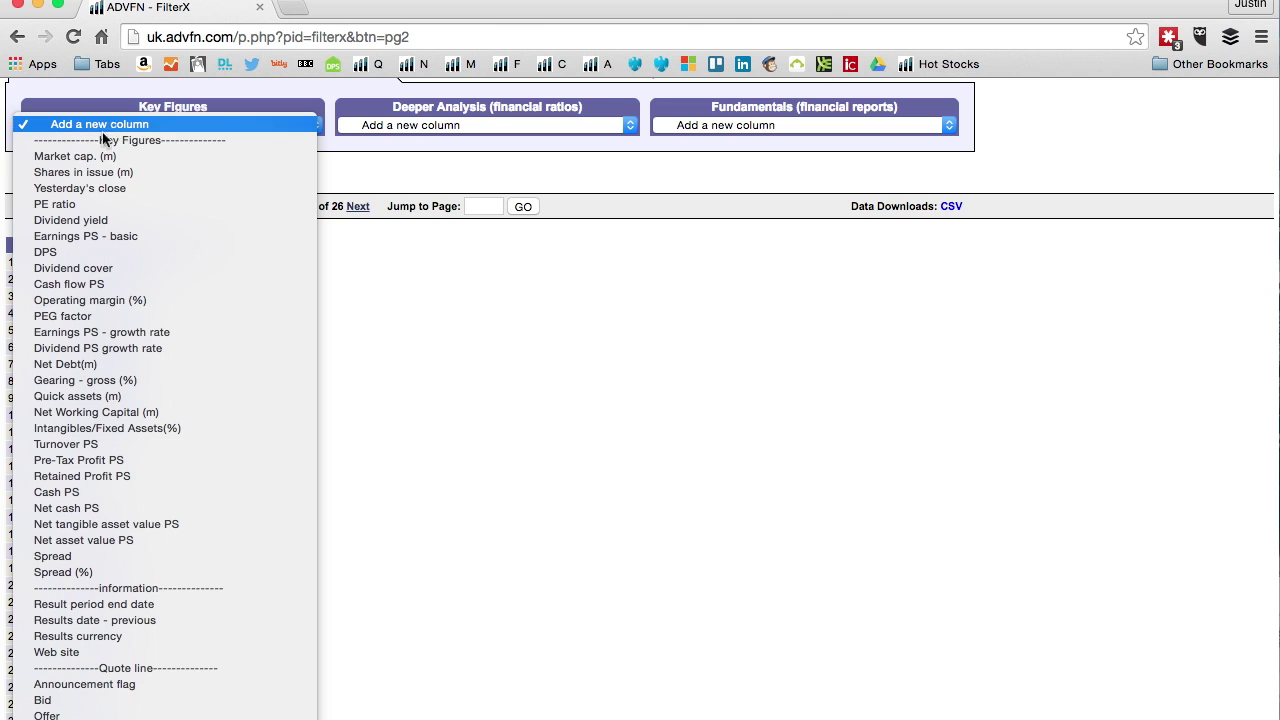
left_click(55, 204)
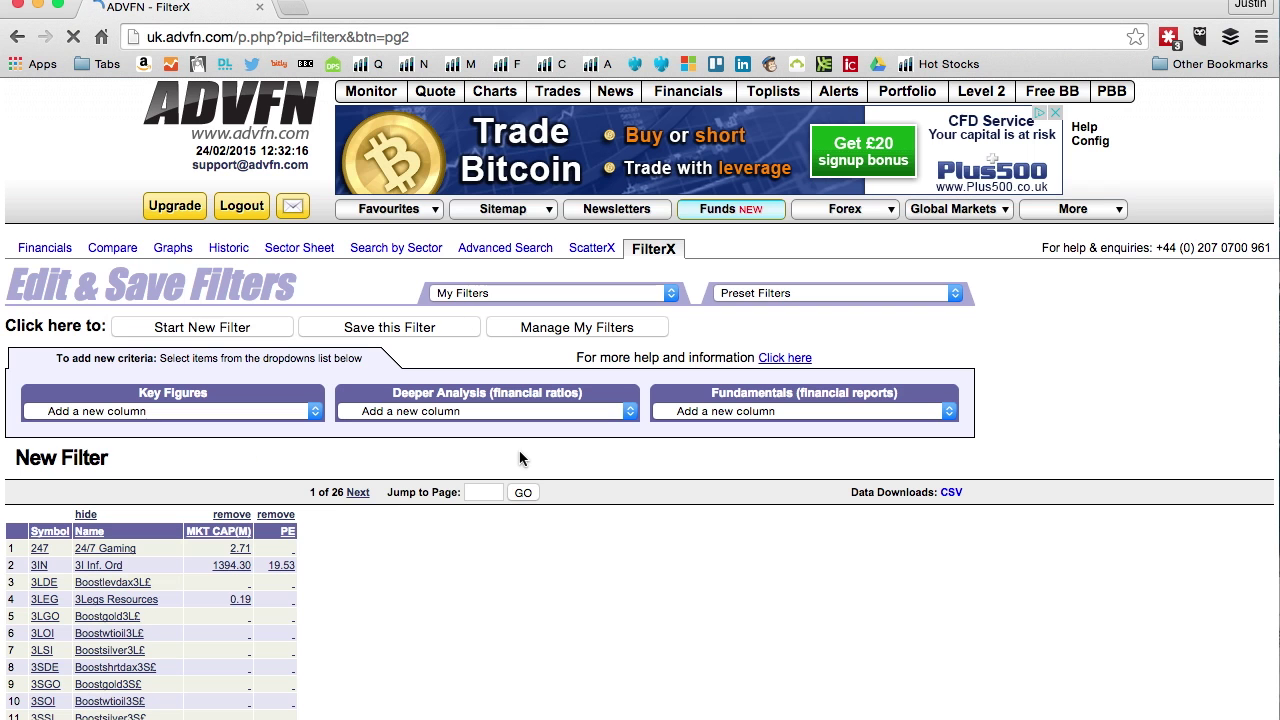
Add the key figures Dividend yield and Operating margin (%) as columns in the filter.
left_click(210, 412)
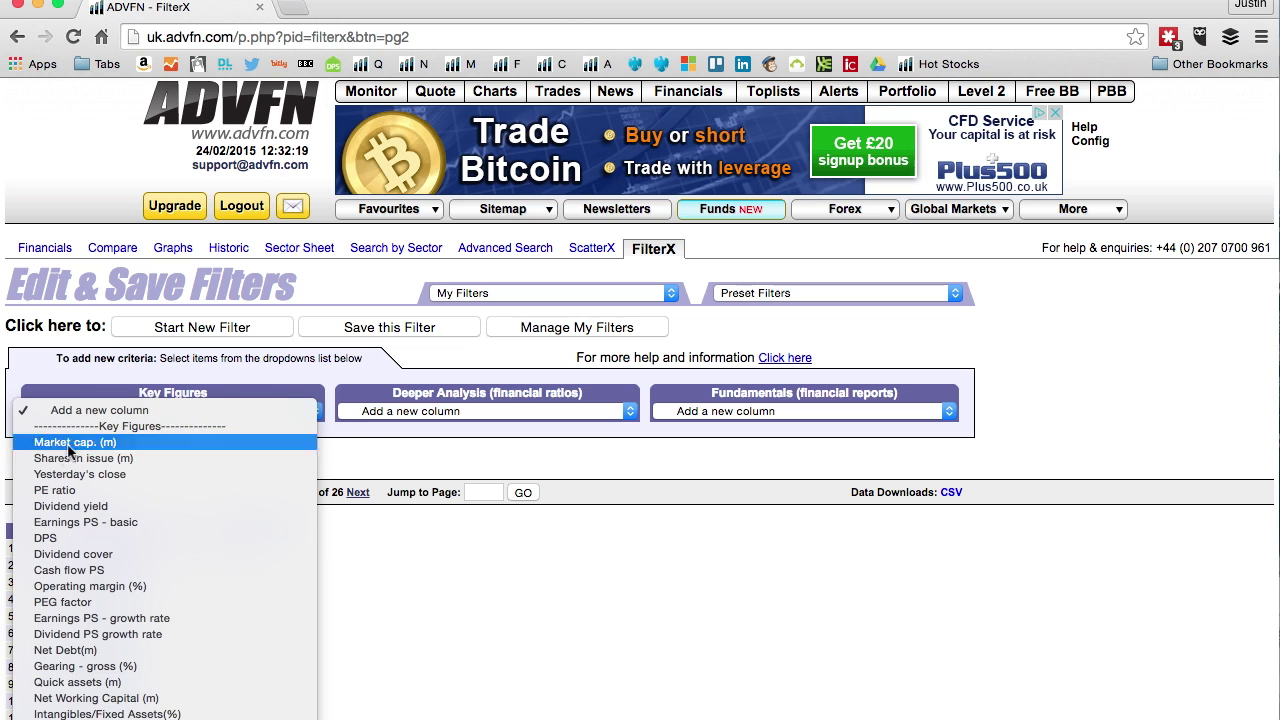
left_click(63, 507)
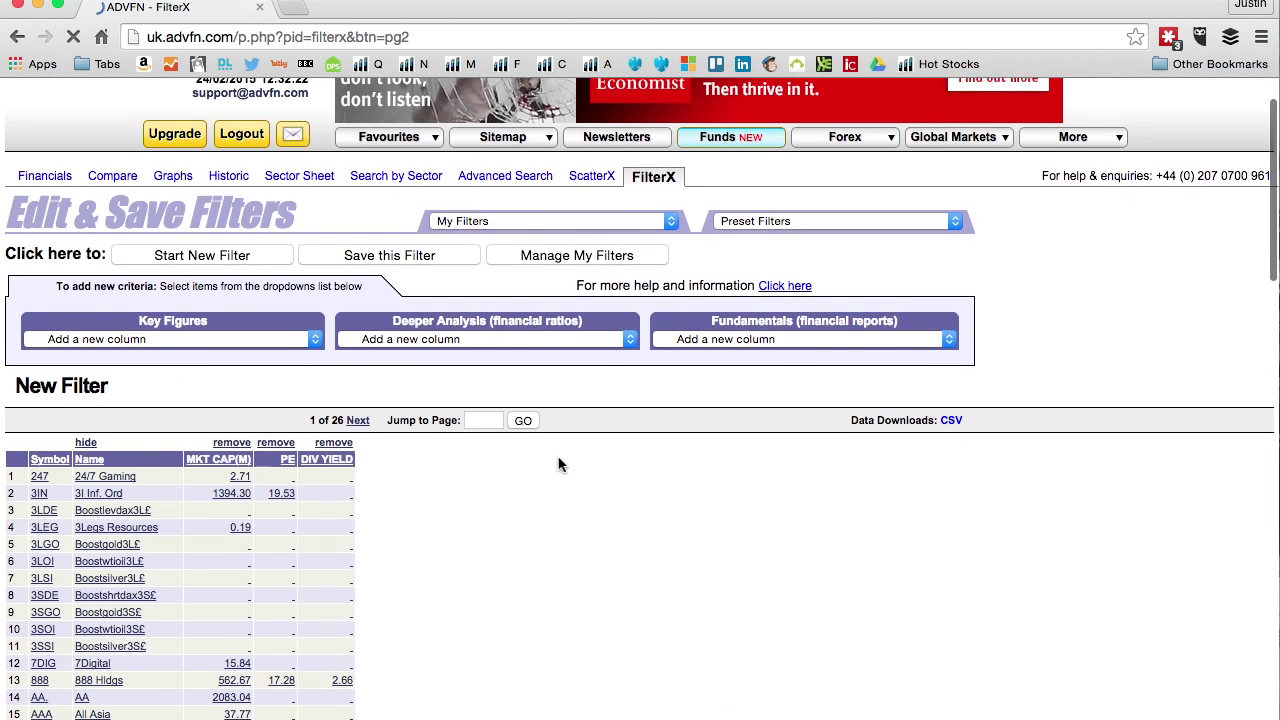
scroll(557, 457, "down", 5)
left_click(184, 226)
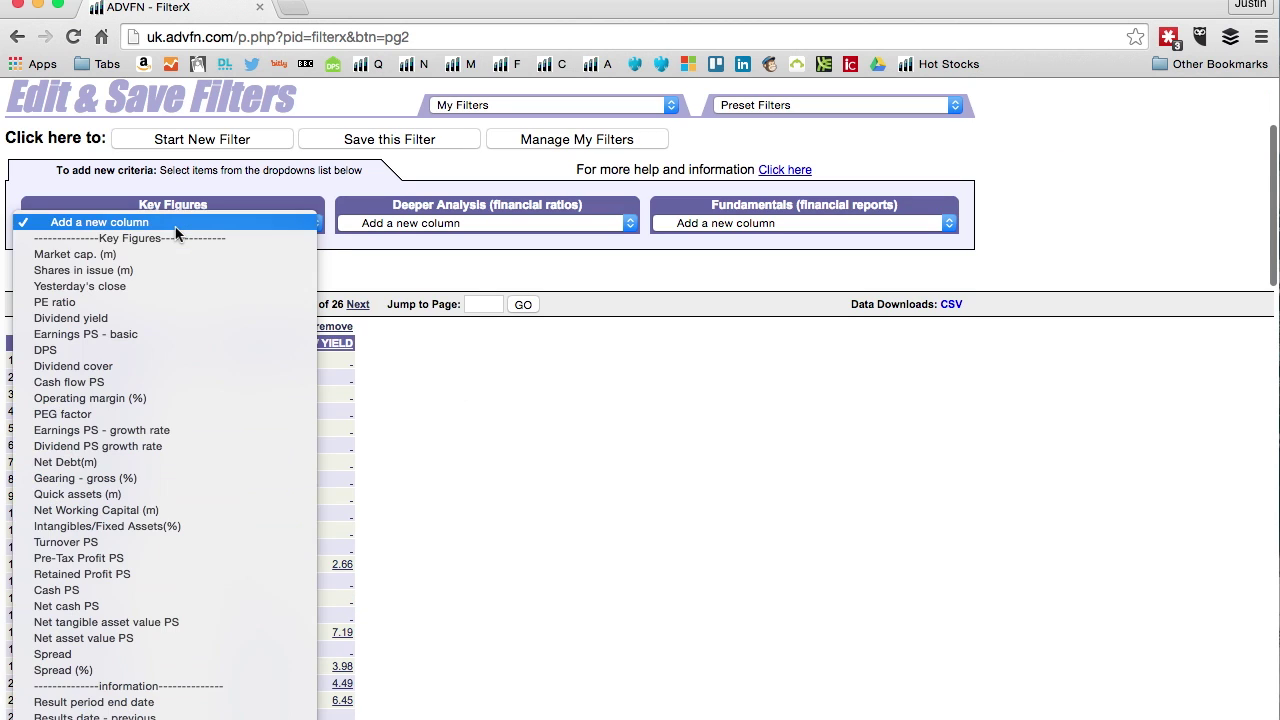
left_click(101, 399)
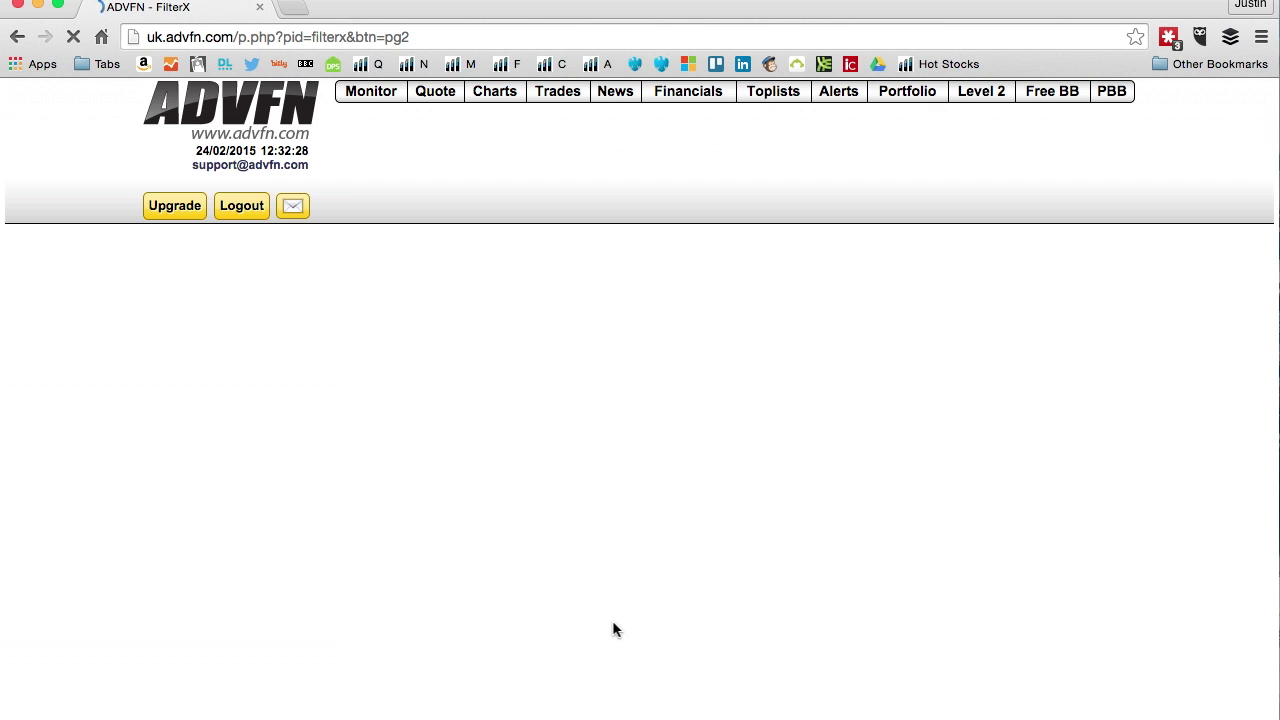
Add the key figures Earnings PS - basic and Cash PS as columns in the filter.
scroll(614, 628, "down", 5)
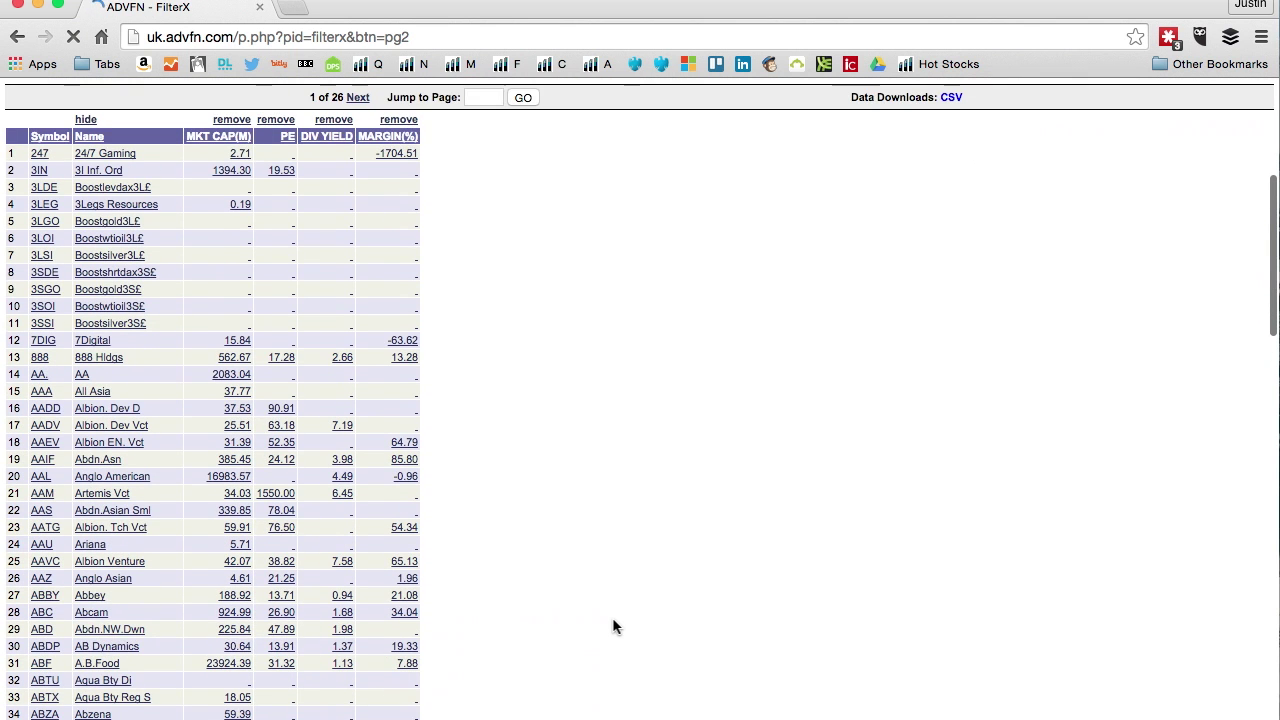
scroll(612, 617, "up", 2)
left_click(137, 91)
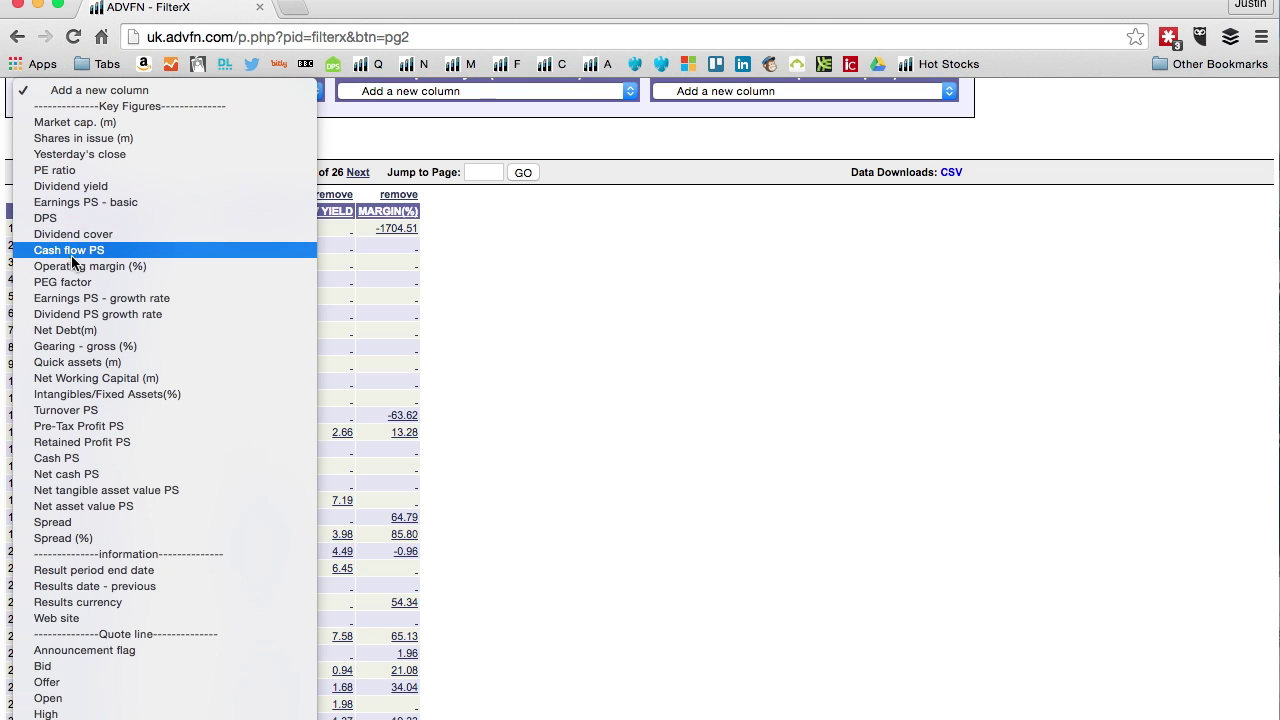
left_click(52, 203)
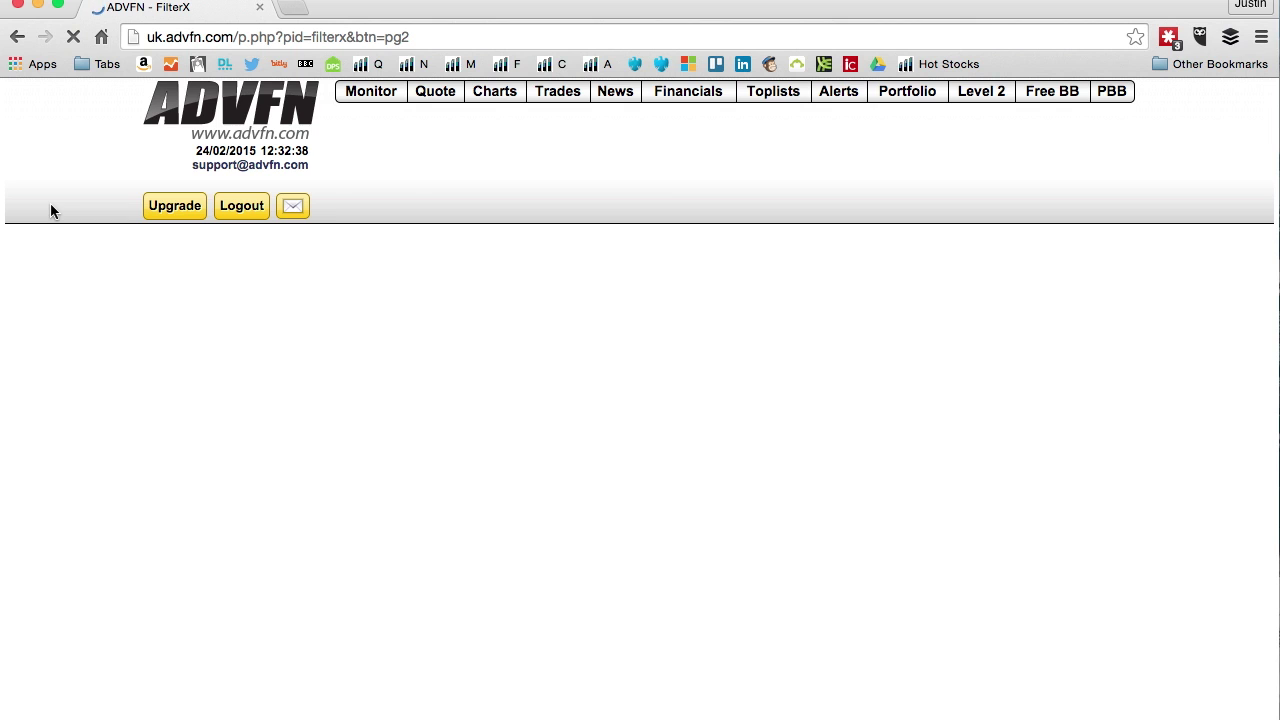
scroll(400, 459, "down", 5)
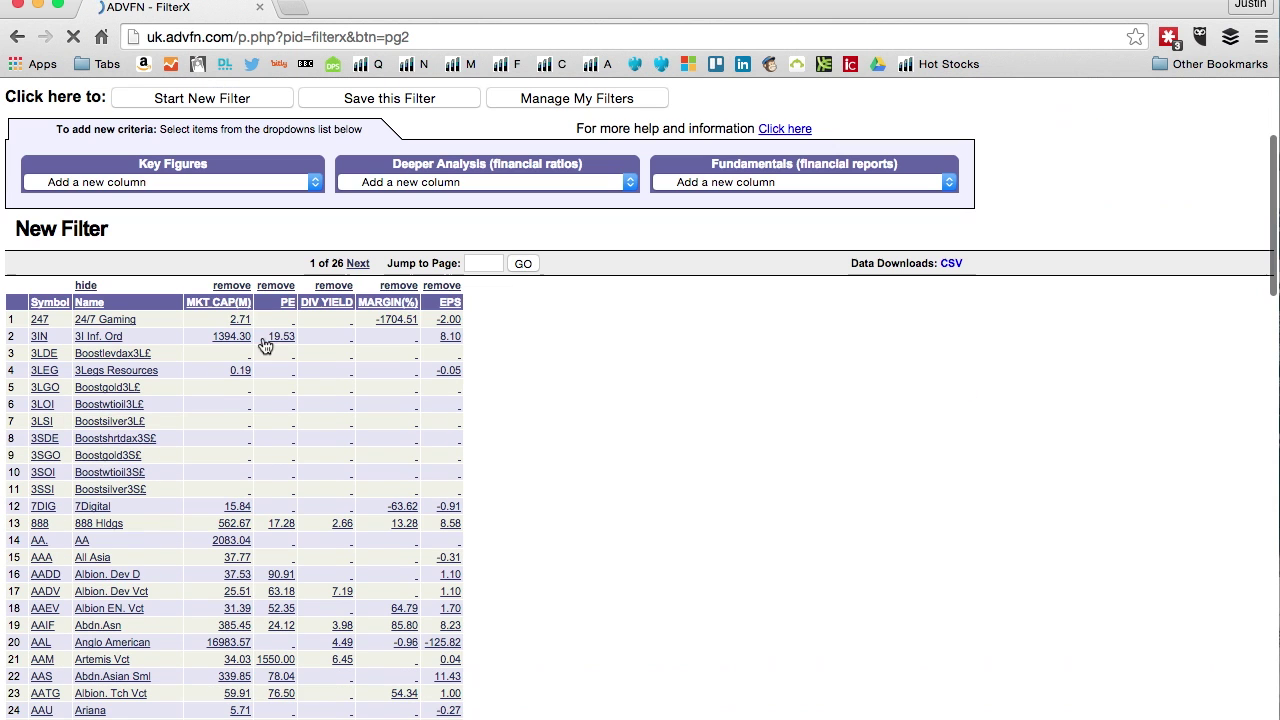
left_click(140, 184)
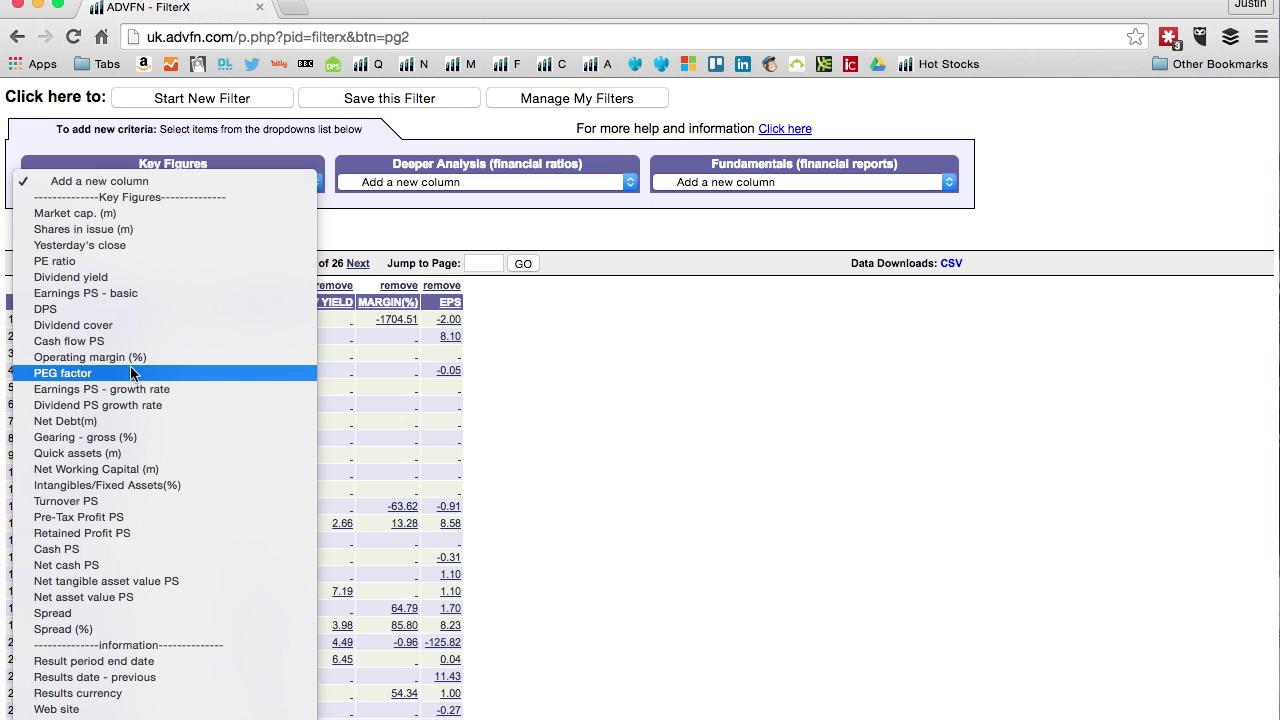
scroll(133, 373, "down", 2)
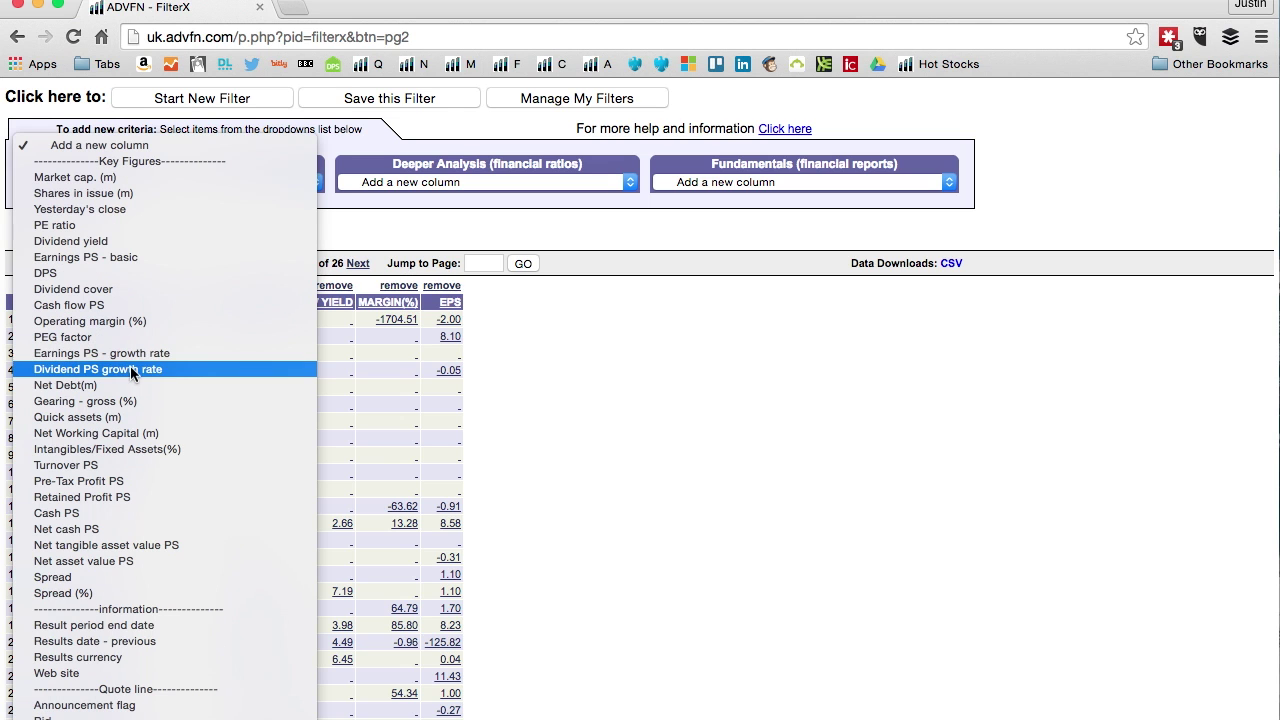
left_click(72, 513)
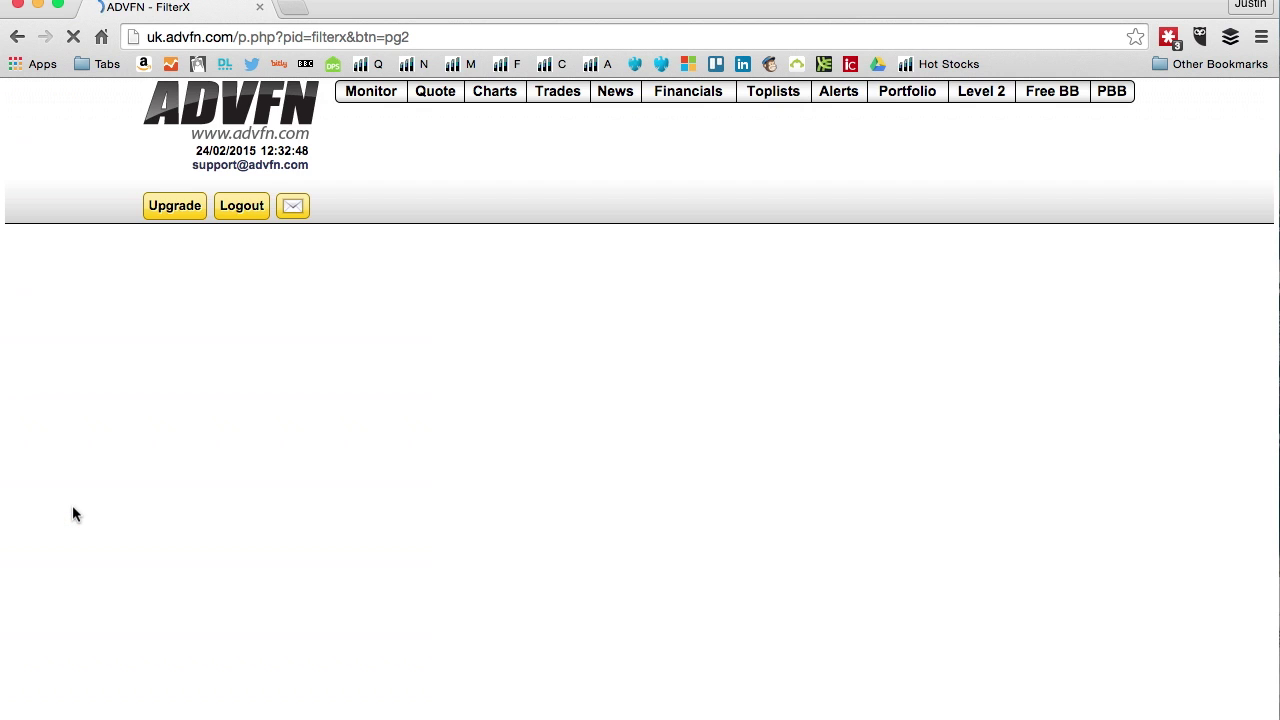
Browse the remaining key figures, and add the Debt Ratio column from the leverage ratios under Deeper Analysis.
left_click(125, 411)
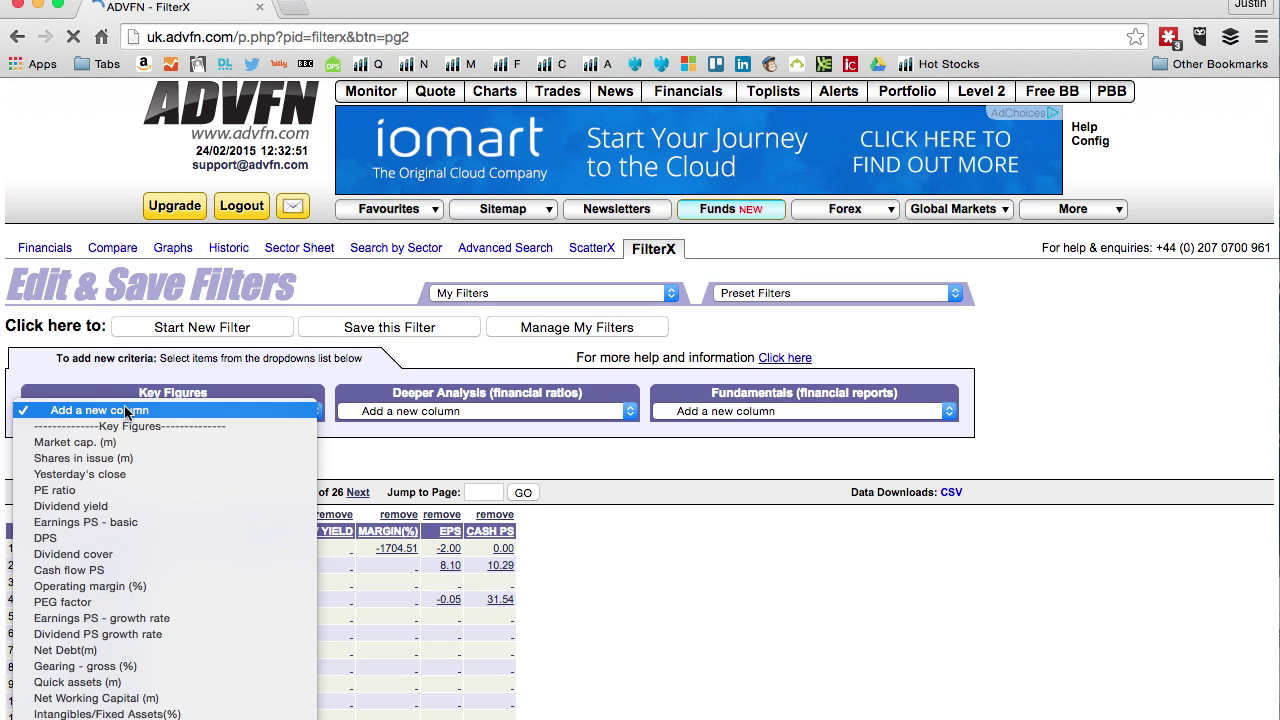
scroll(144, 521, "down", 15)
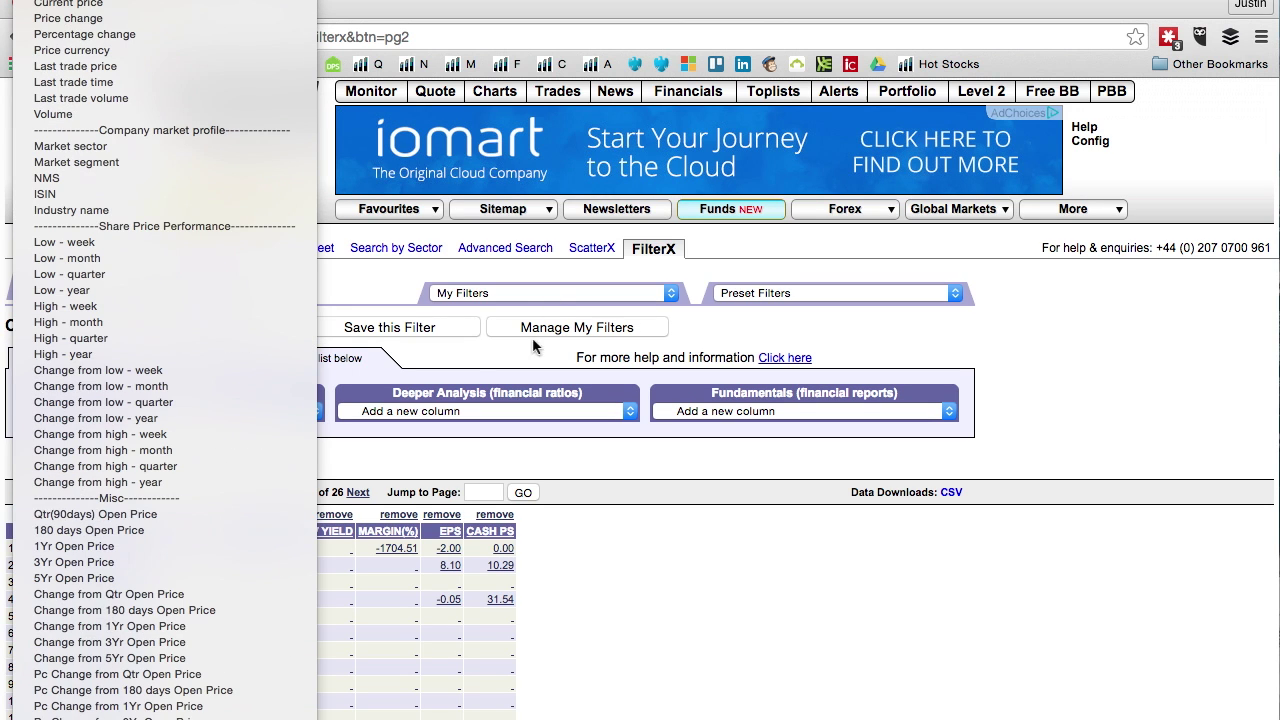
left_click(442, 411)
left_click(442, 411)
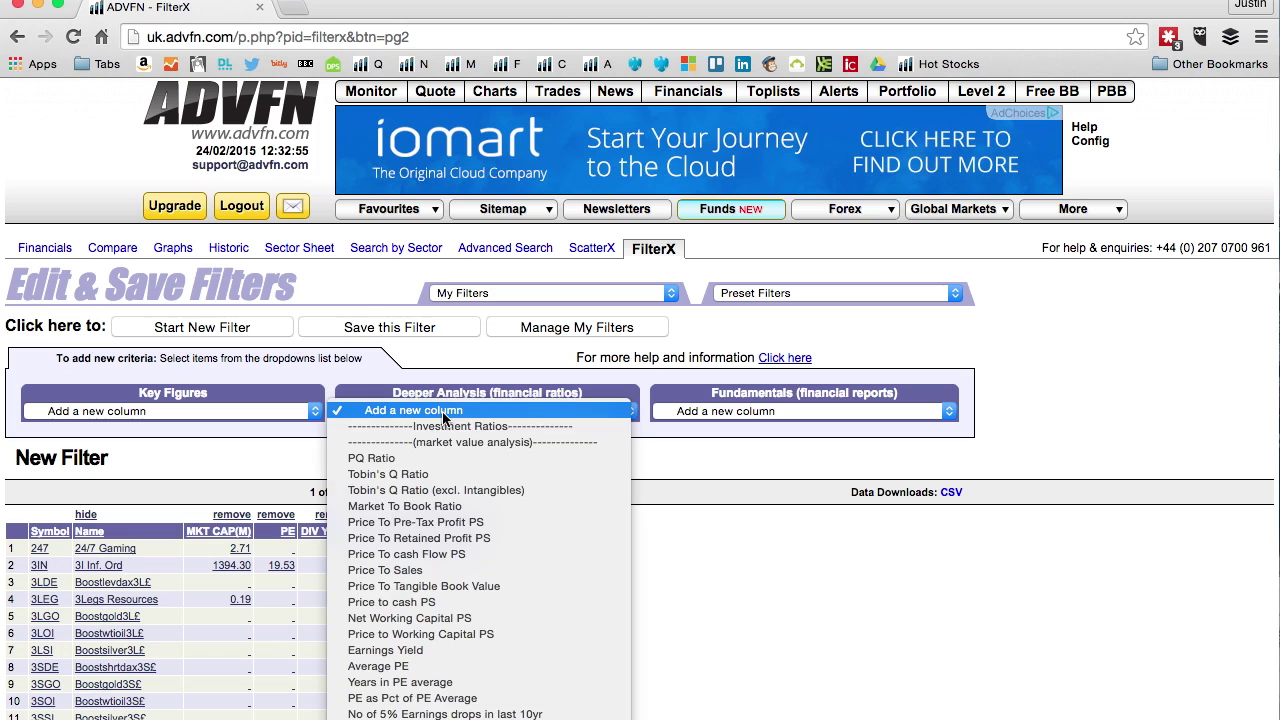
scroll(443, 520, "down", 12)
scroll(442, 528, "down", 5)
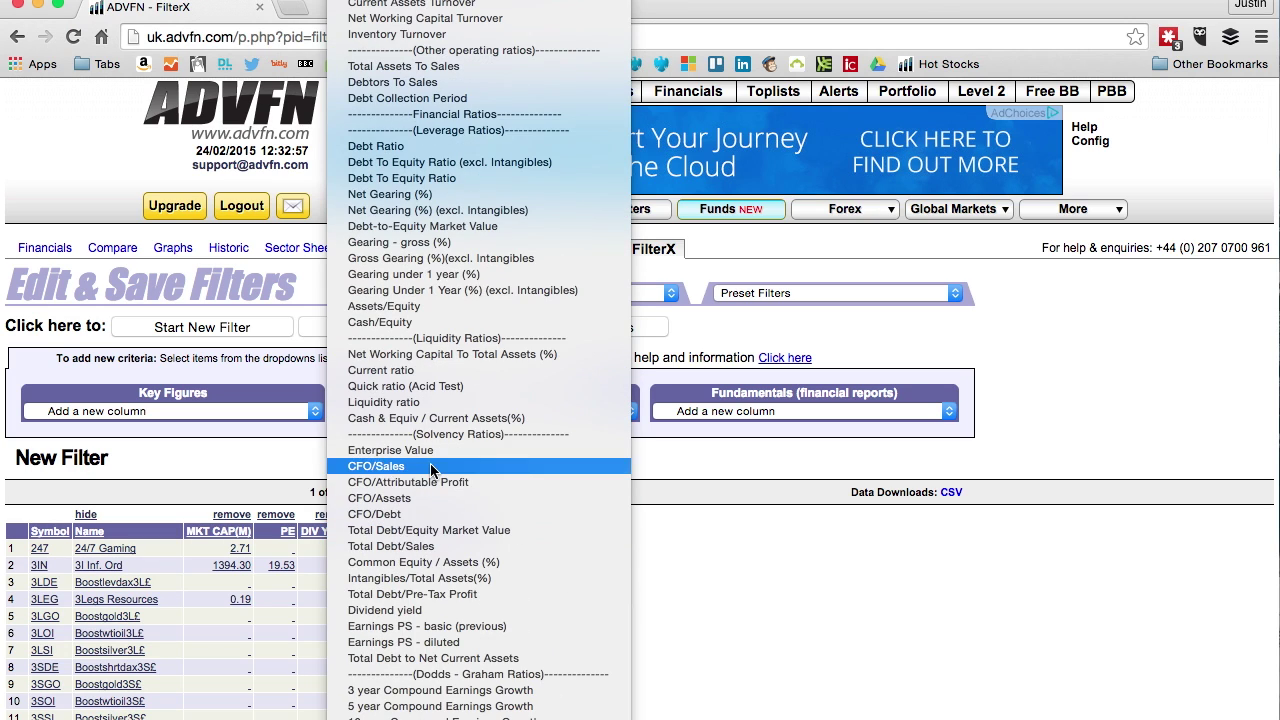
scroll(436, 470, "up", 3)
left_click(397, 237)
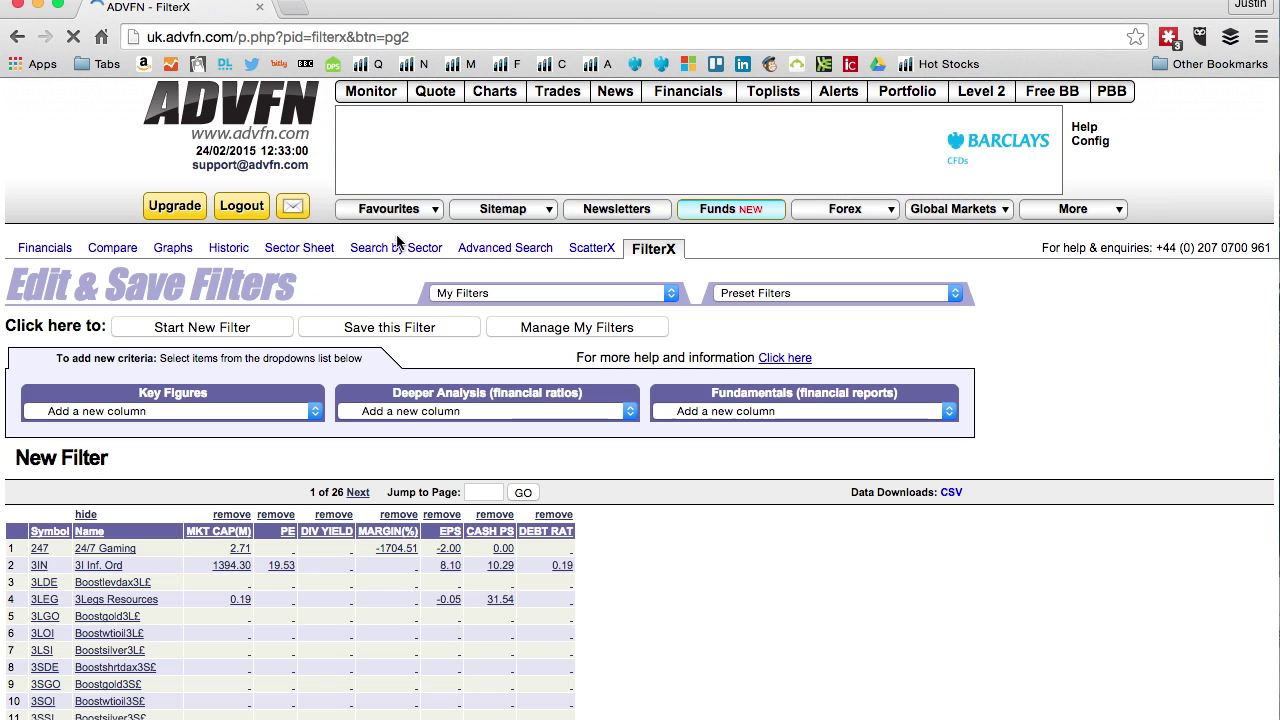
Add the Dividend Payout Ratio from the profitability ratios and the key figure Dividend cover as columns in the filter.
left_click(476, 411)
scroll(507, 512, "down", 9)
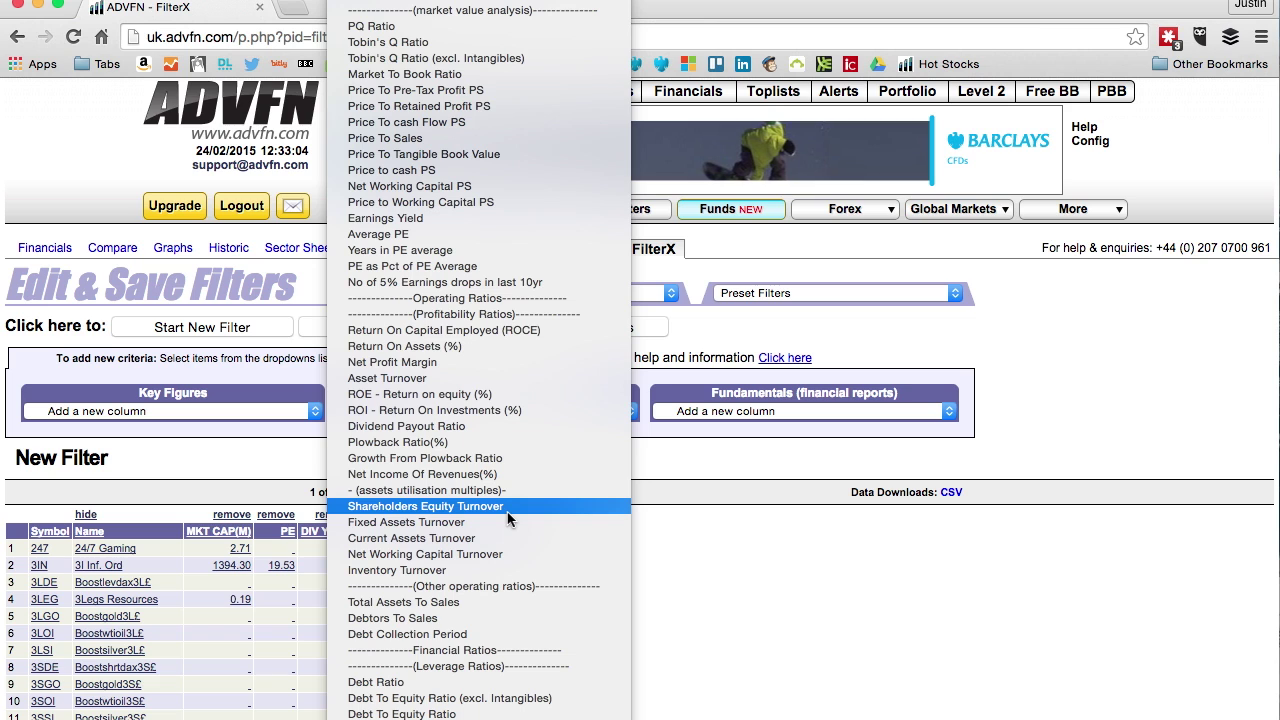
left_click(391, 427)
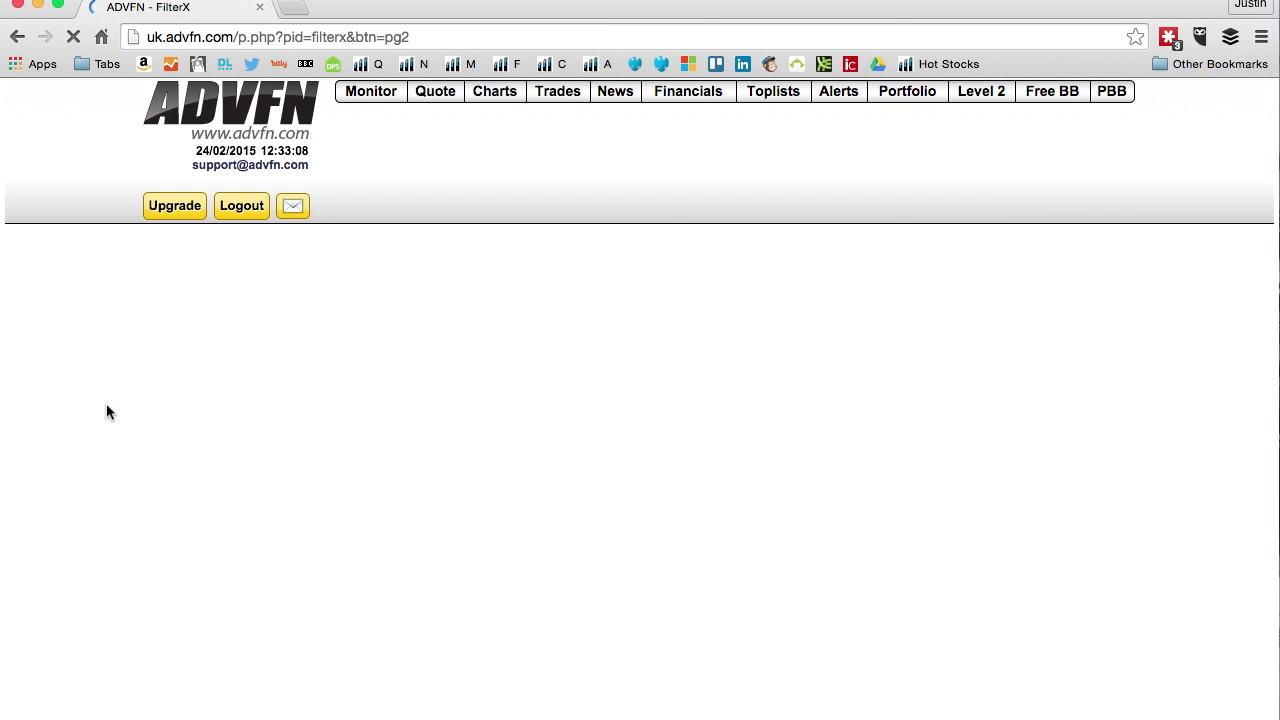
left_click(106, 411)
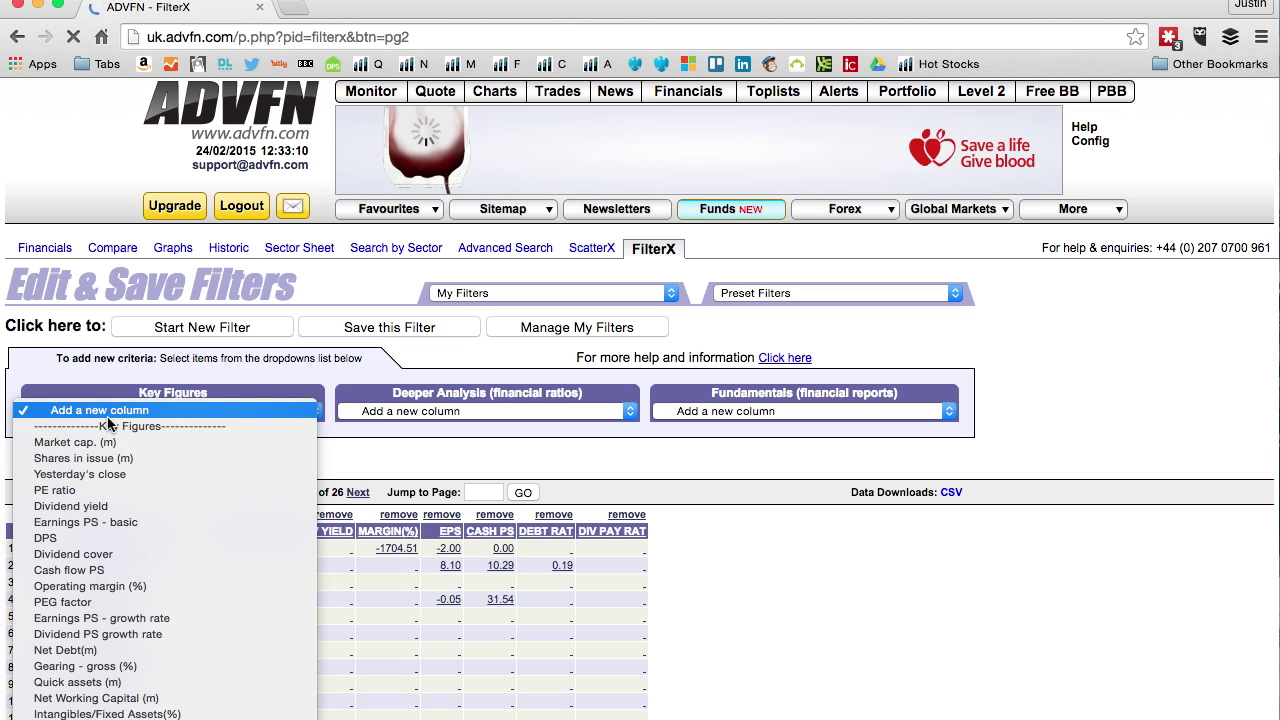
left_click(72, 556)
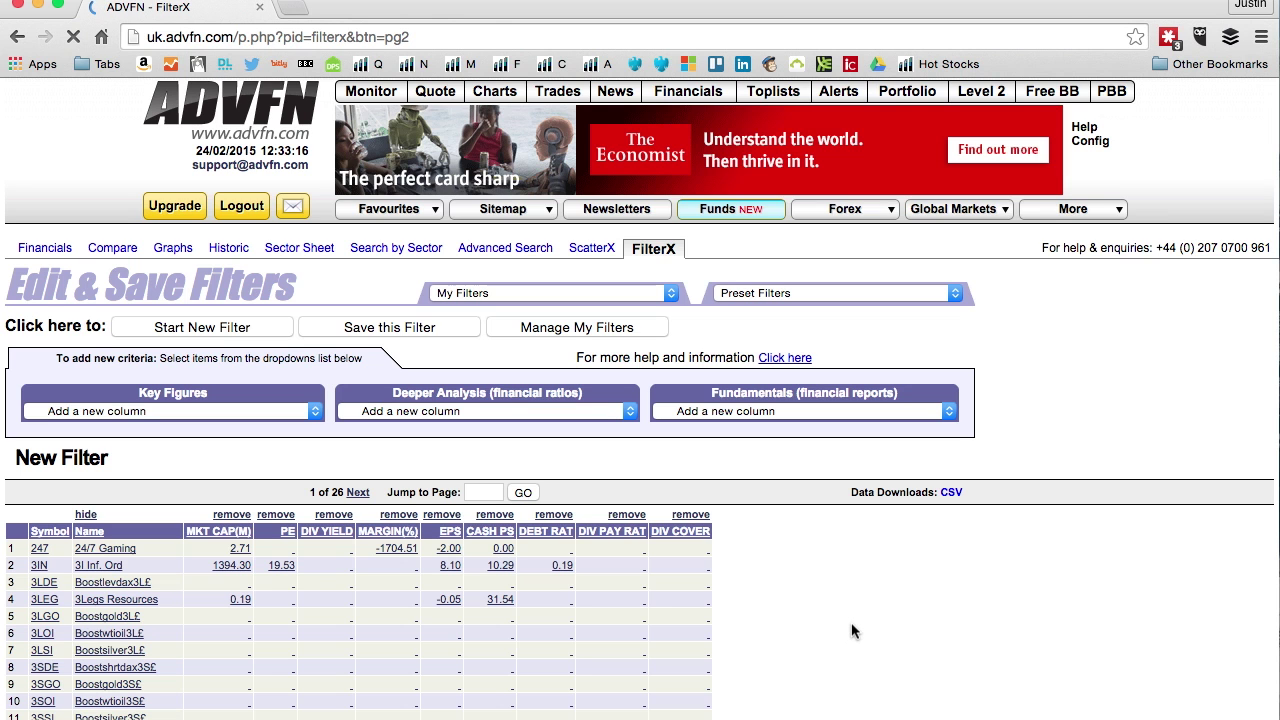
Add the Industry name column from the company market profile figures to the filter.
scroll(851, 623, "down", 3)
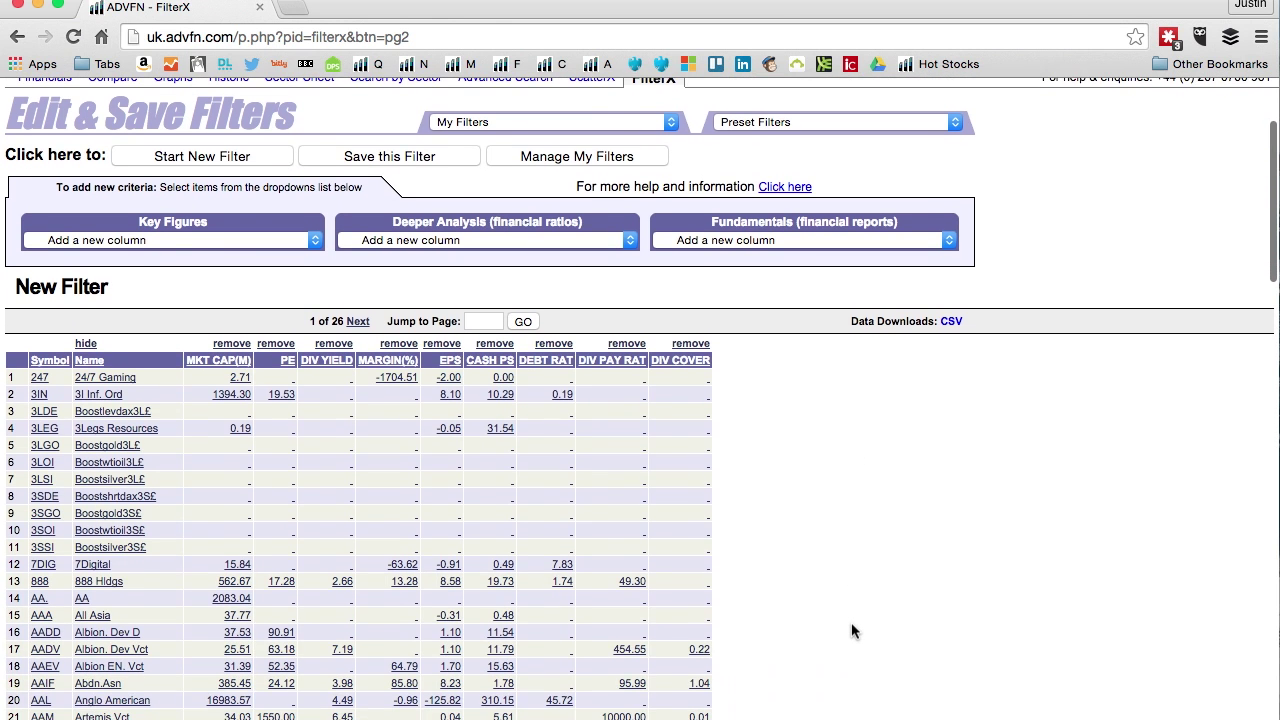
scroll(851, 623, "down", 2)
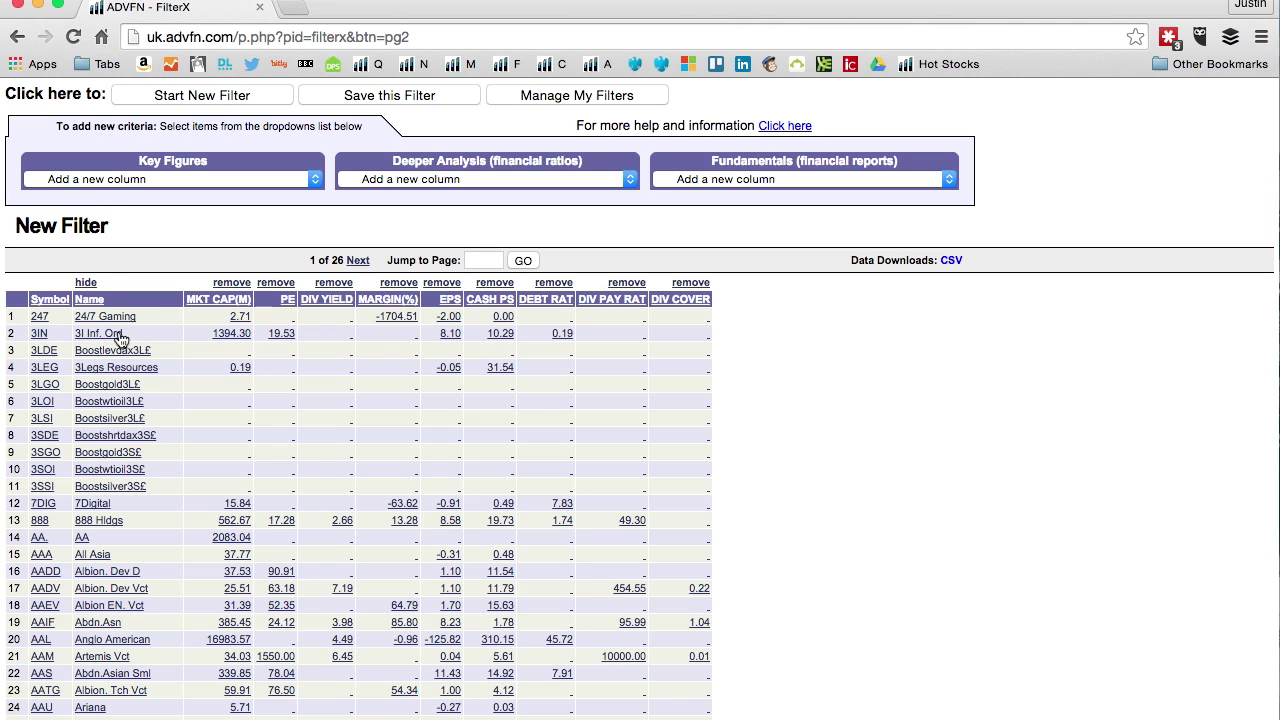
left_click(95, 181)
scroll(124, 380, "down", 10)
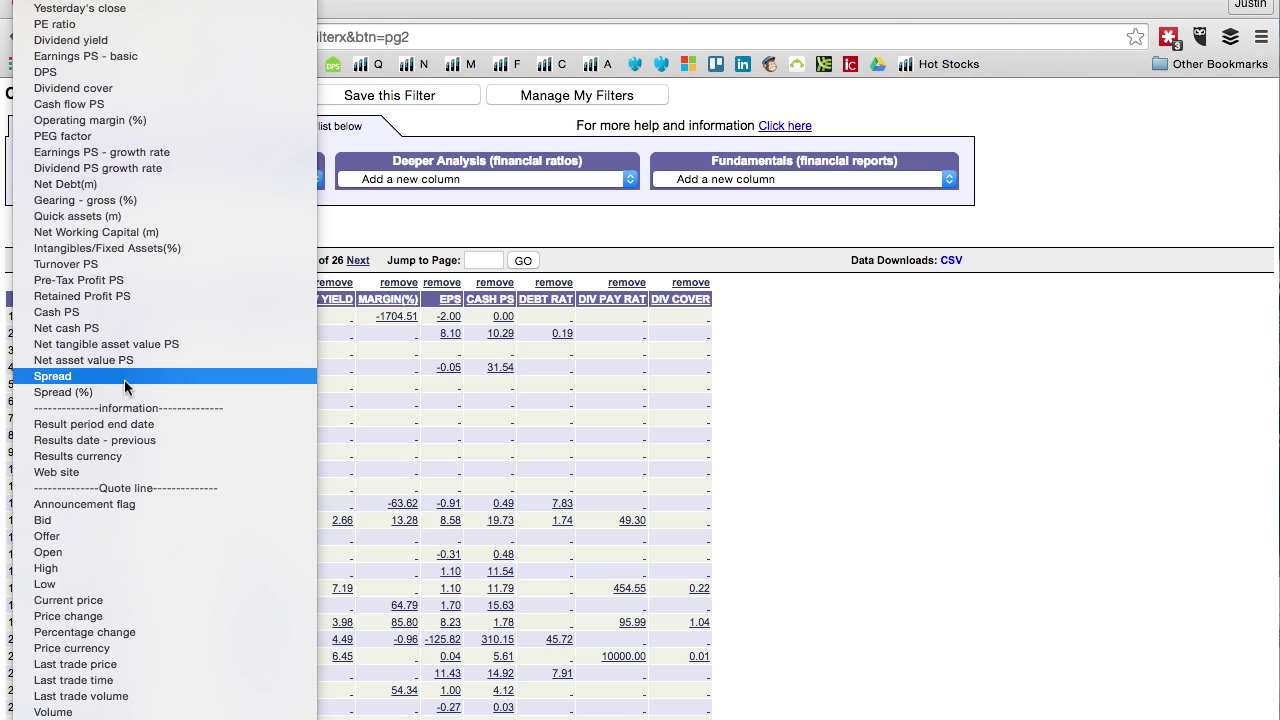
scroll(124, 380, "down", 5)
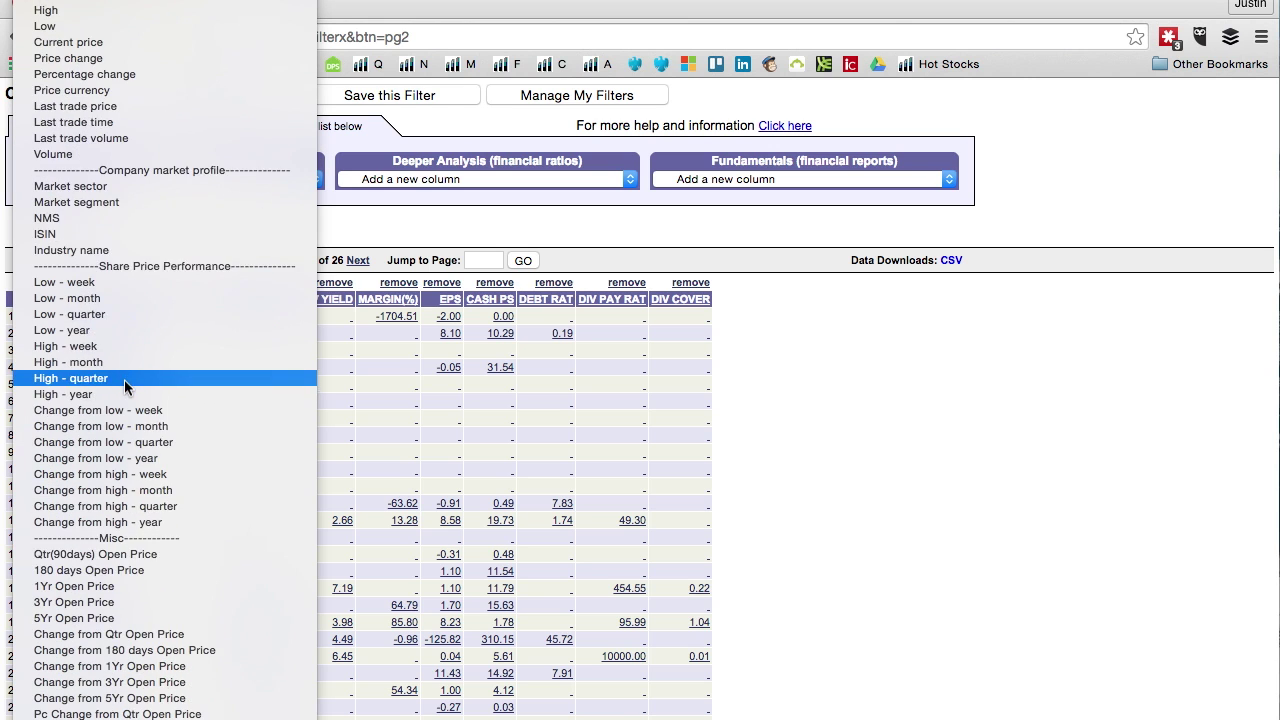
scroll(124, 380, "up", 3)
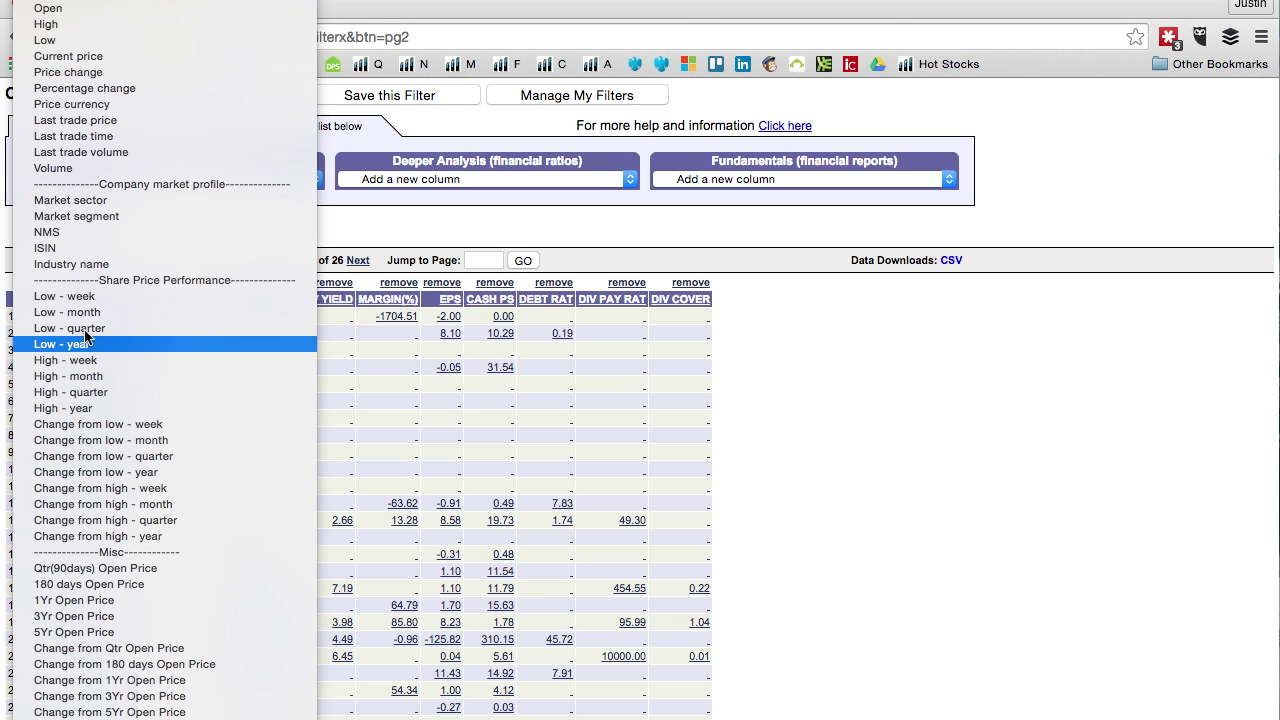
left_click(52, 262)
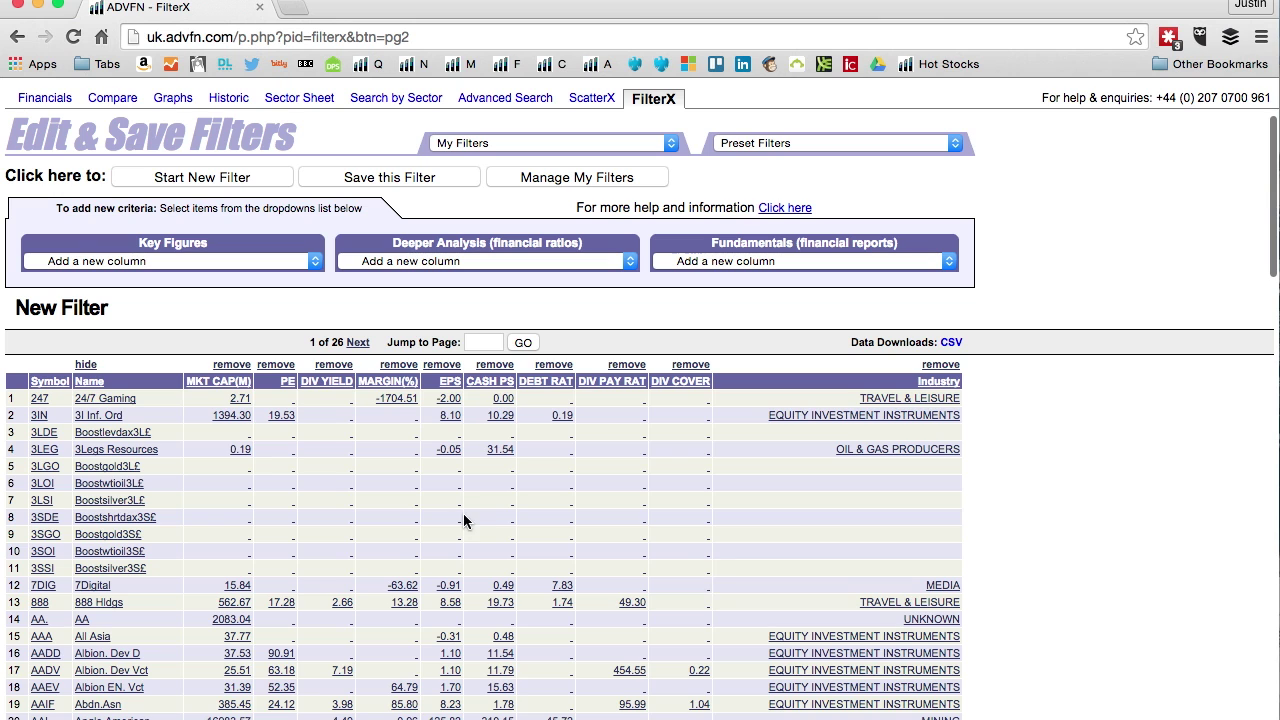
Sort the shares by market cap in descending order, and open the constraints for the Industry column.
left_click(203, 387)
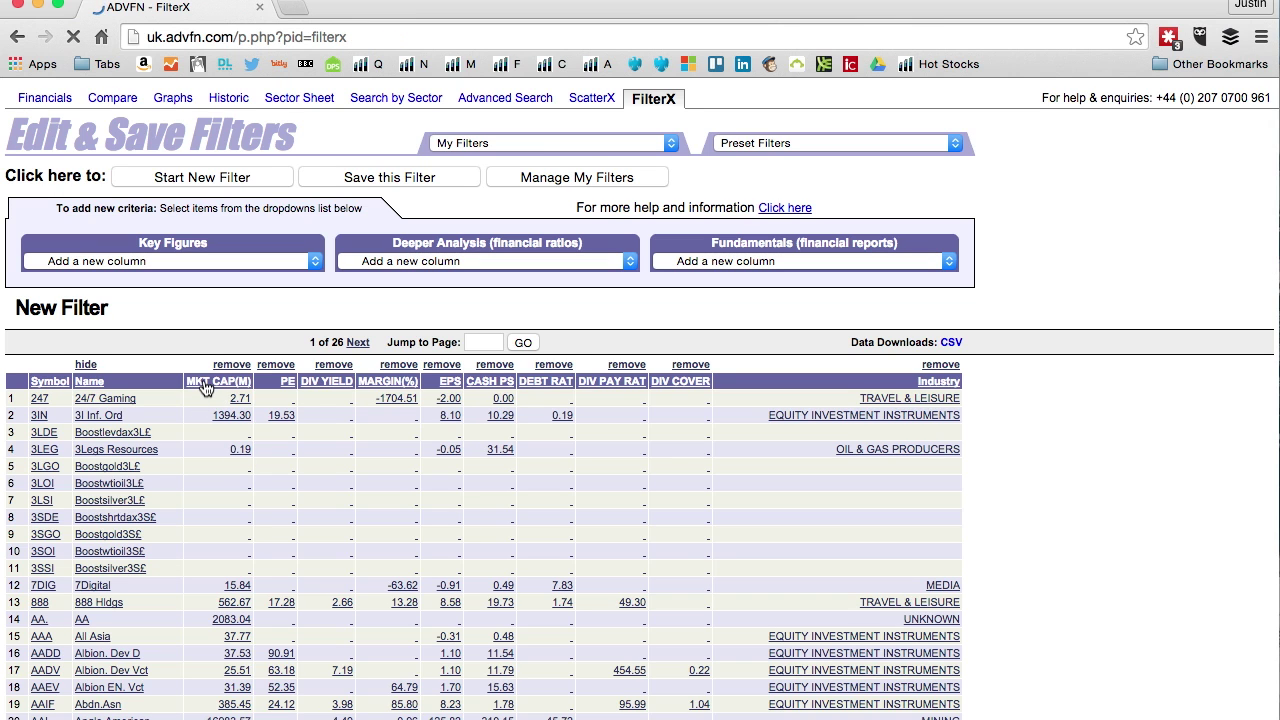
scroll(335, 630, "down", 4)
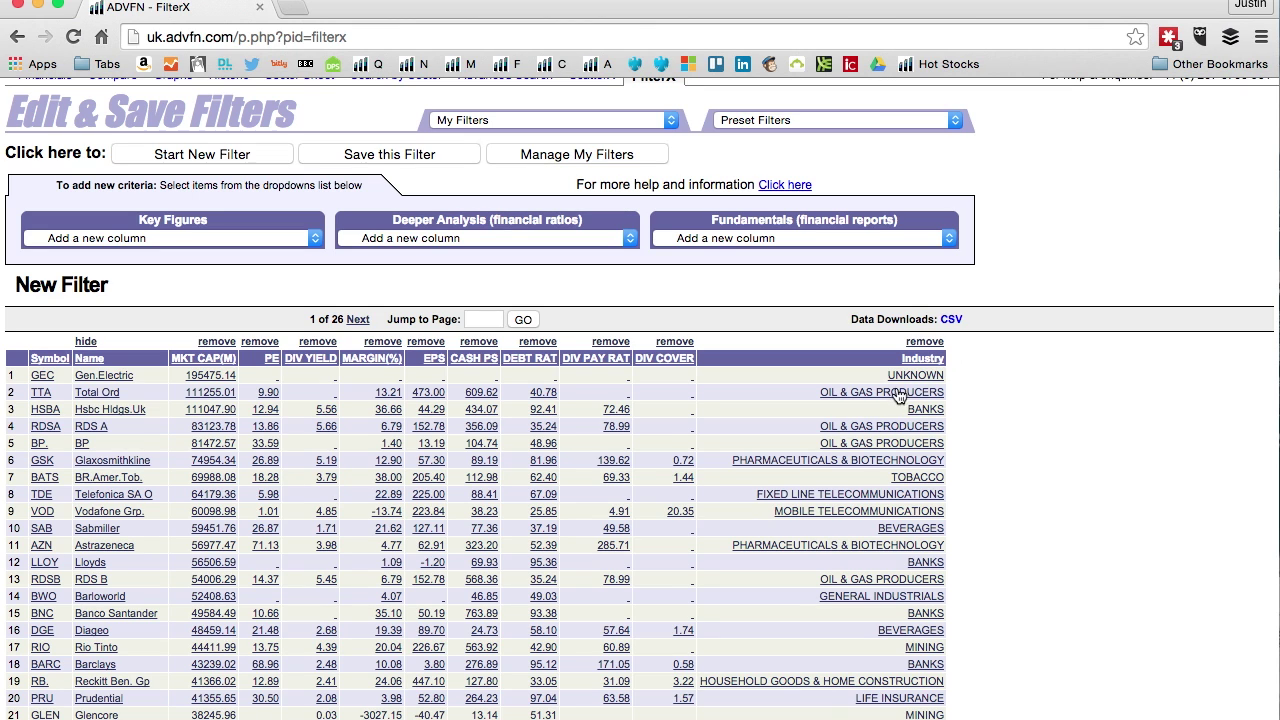
left_click(898, 395)
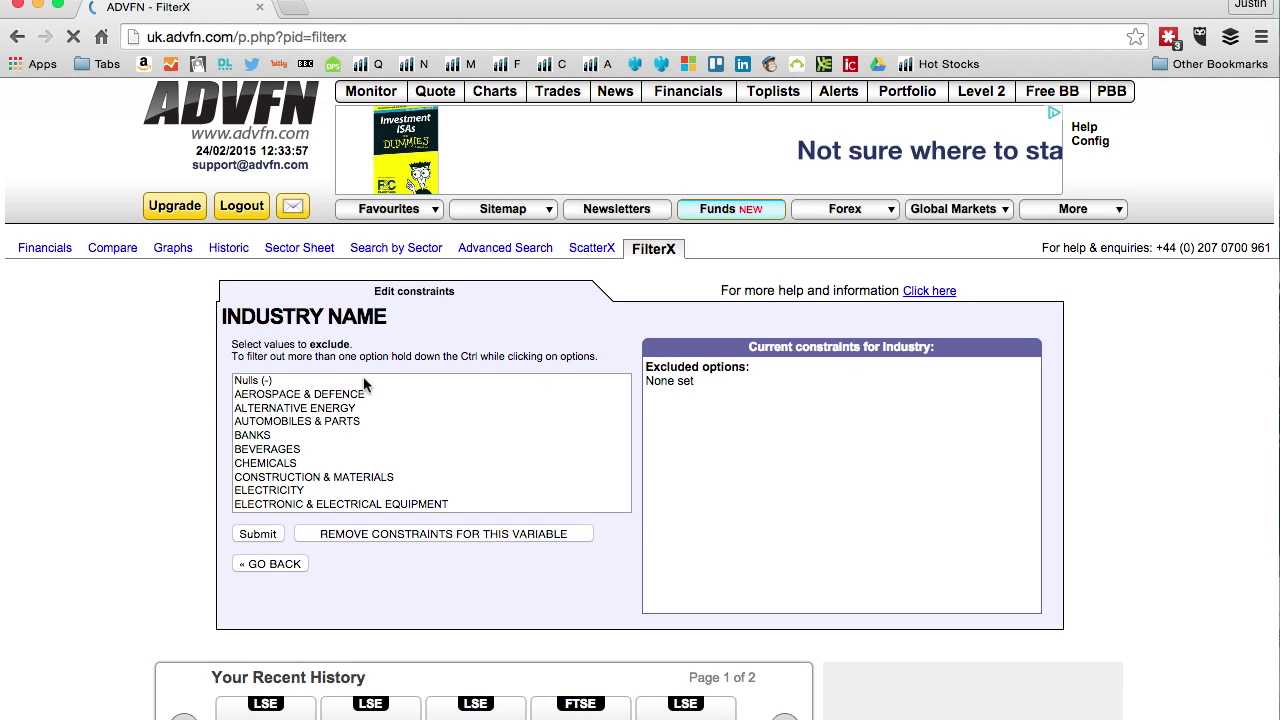
left_click(363, 380)
scroll(333, 410, "down", 10)
scroll(333, 408, "down", 5)
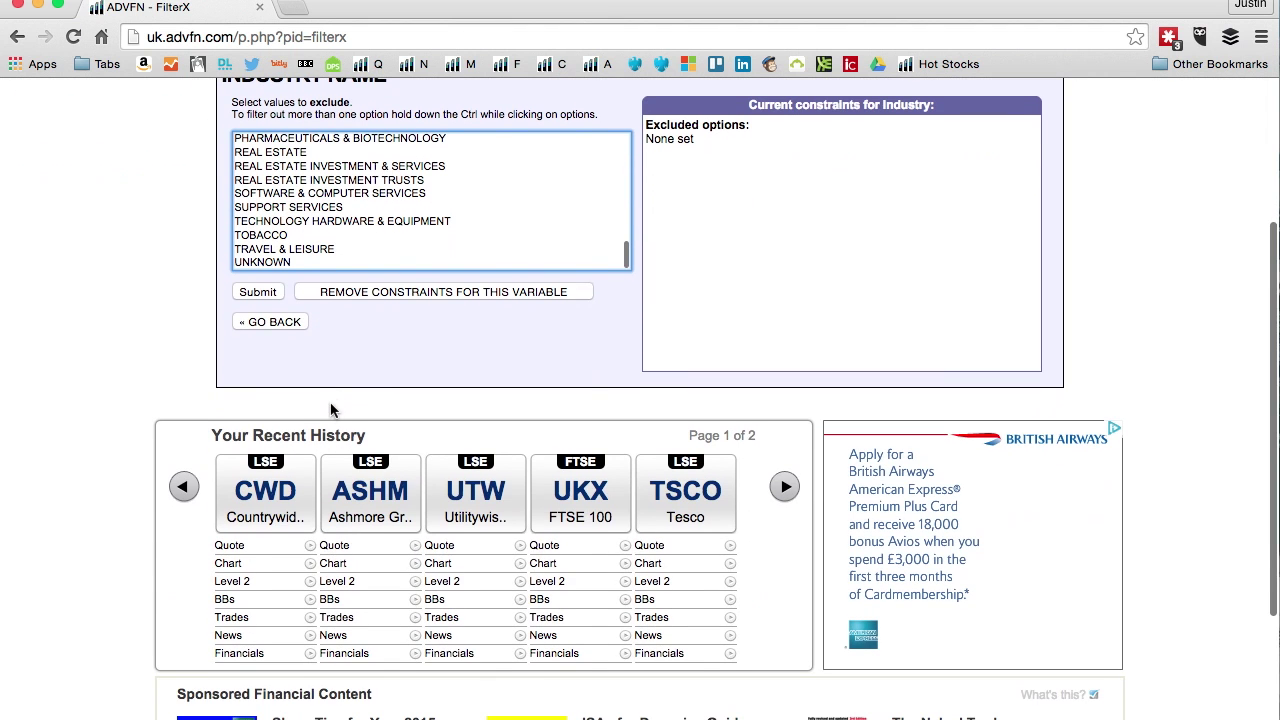
left_click(258, 264, "shift")
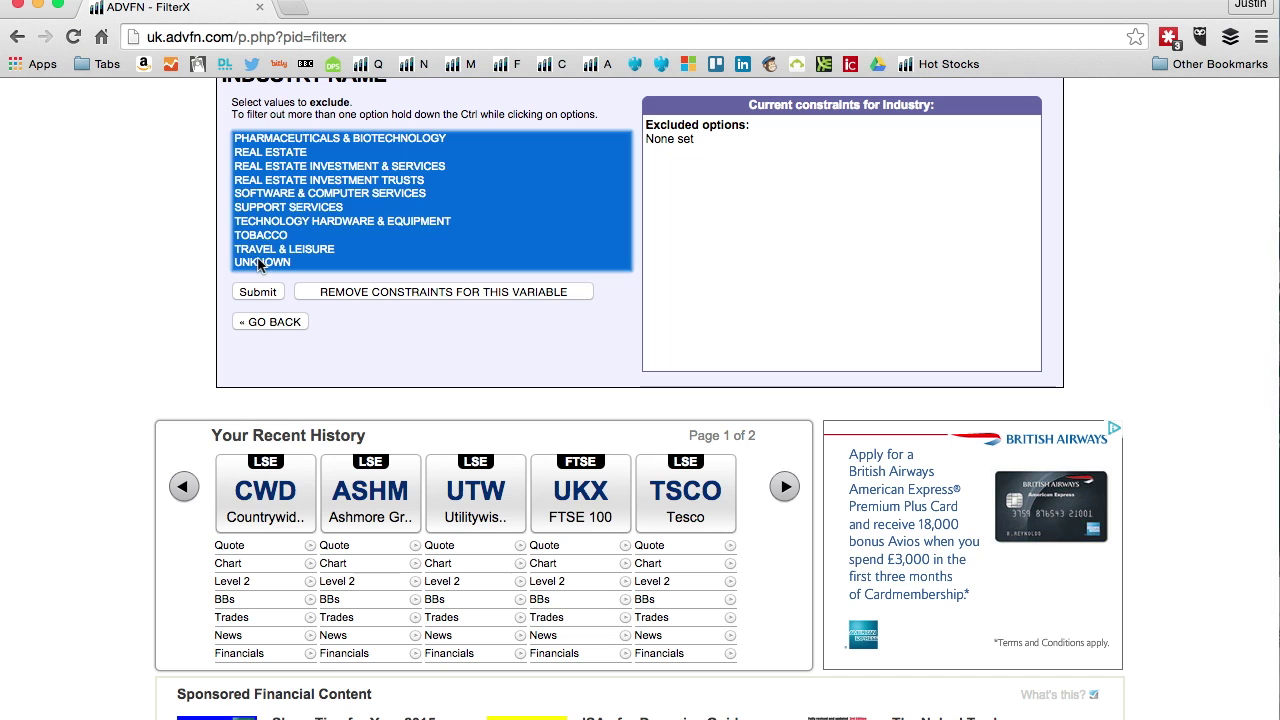
scroll(150, 260, "up", 2)
scroll(278, 312, "up", 3)
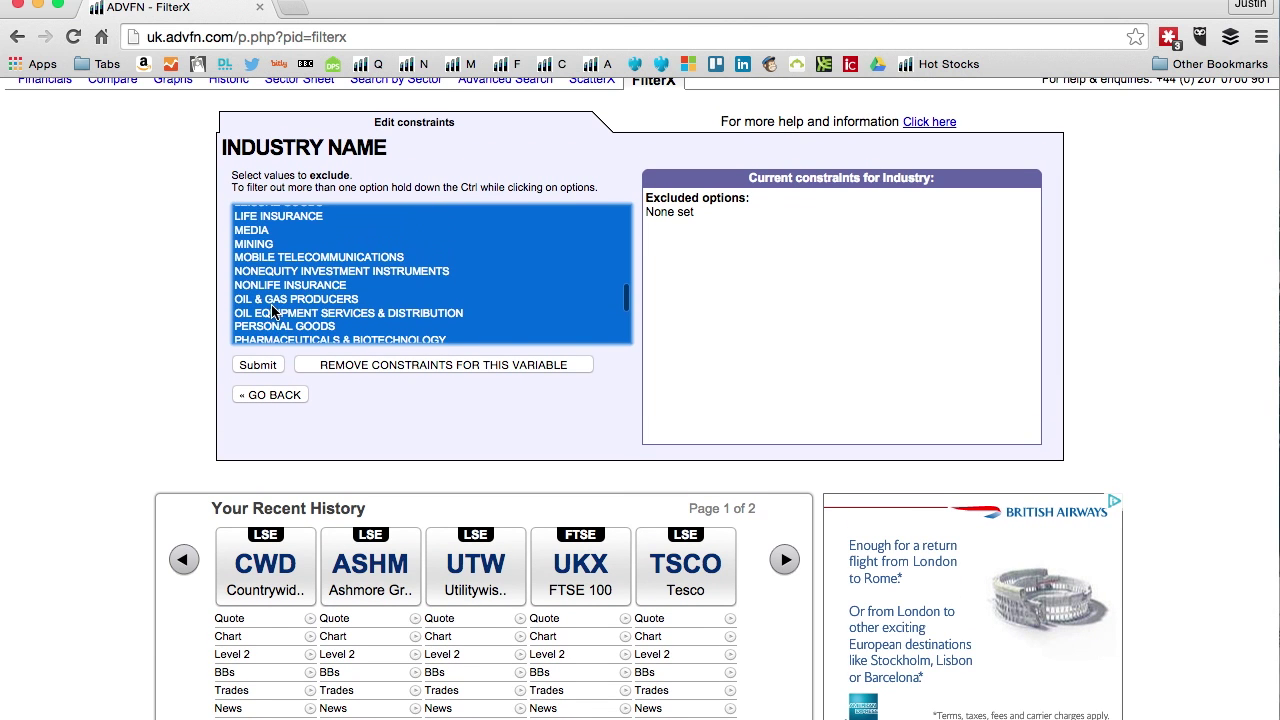
scroll(272, 311, "up", 5)
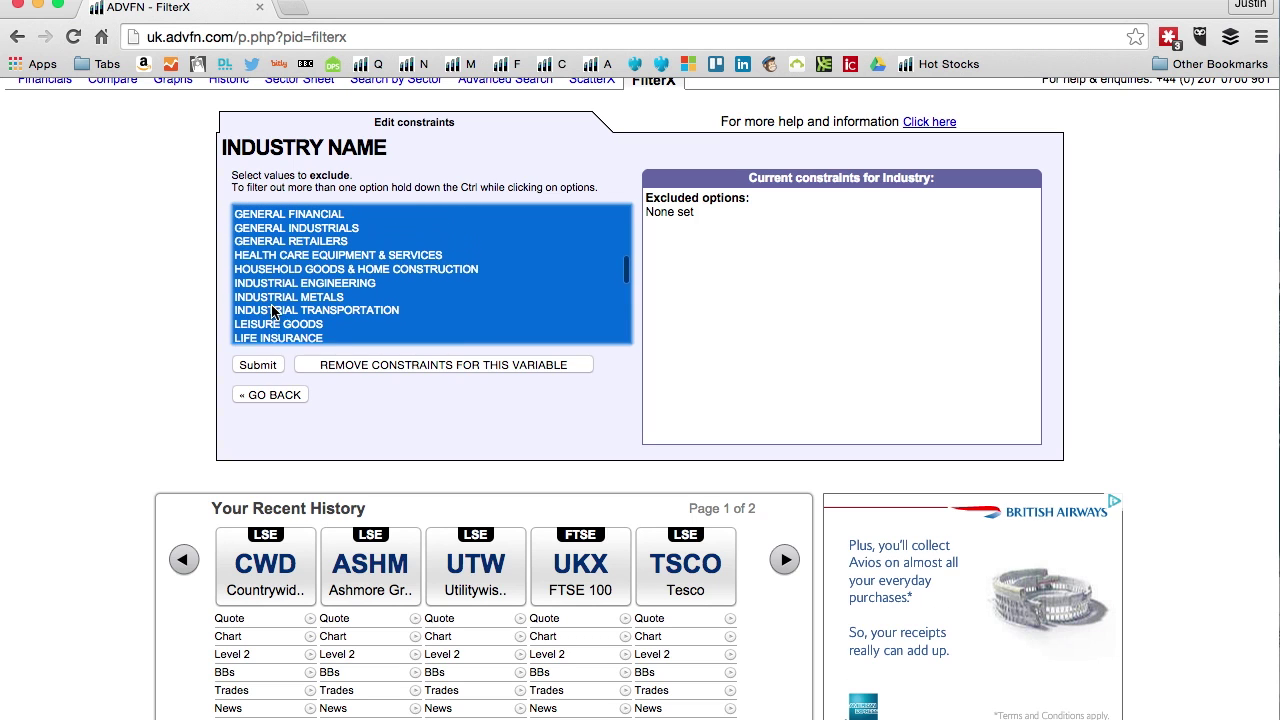
scroll(272, 311, "up", 3)
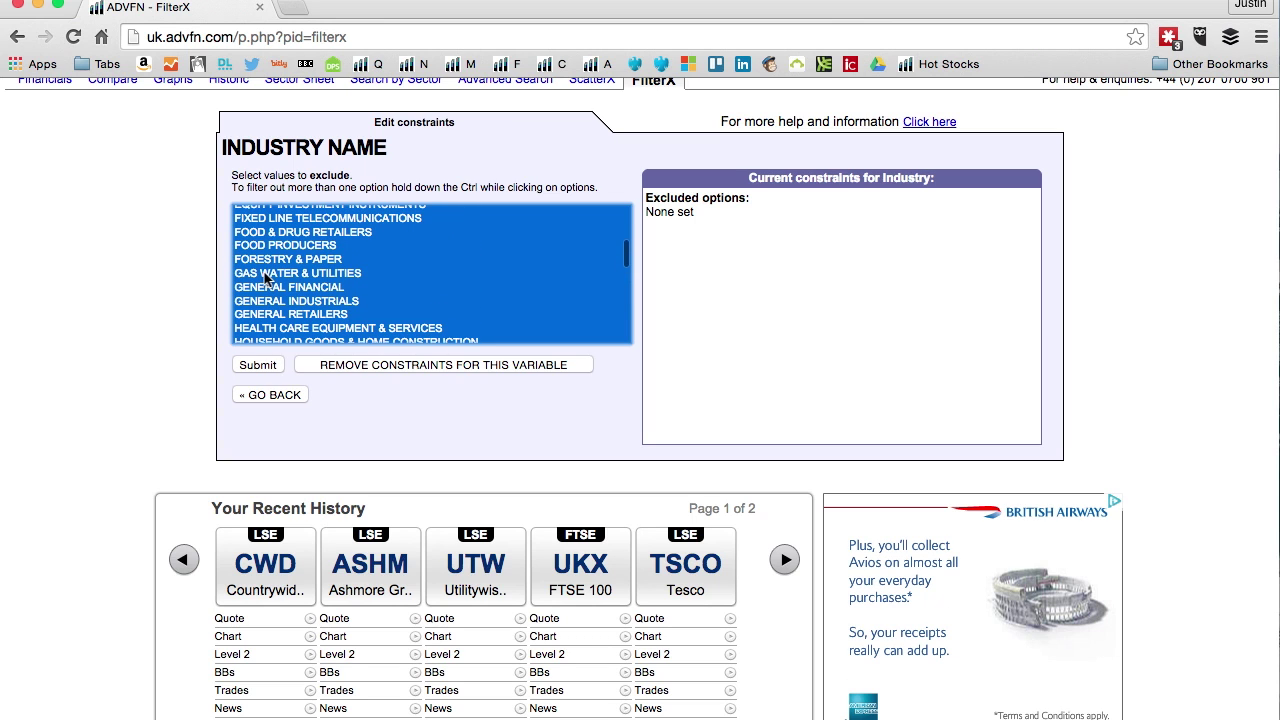
left_click(268, 275, "super")
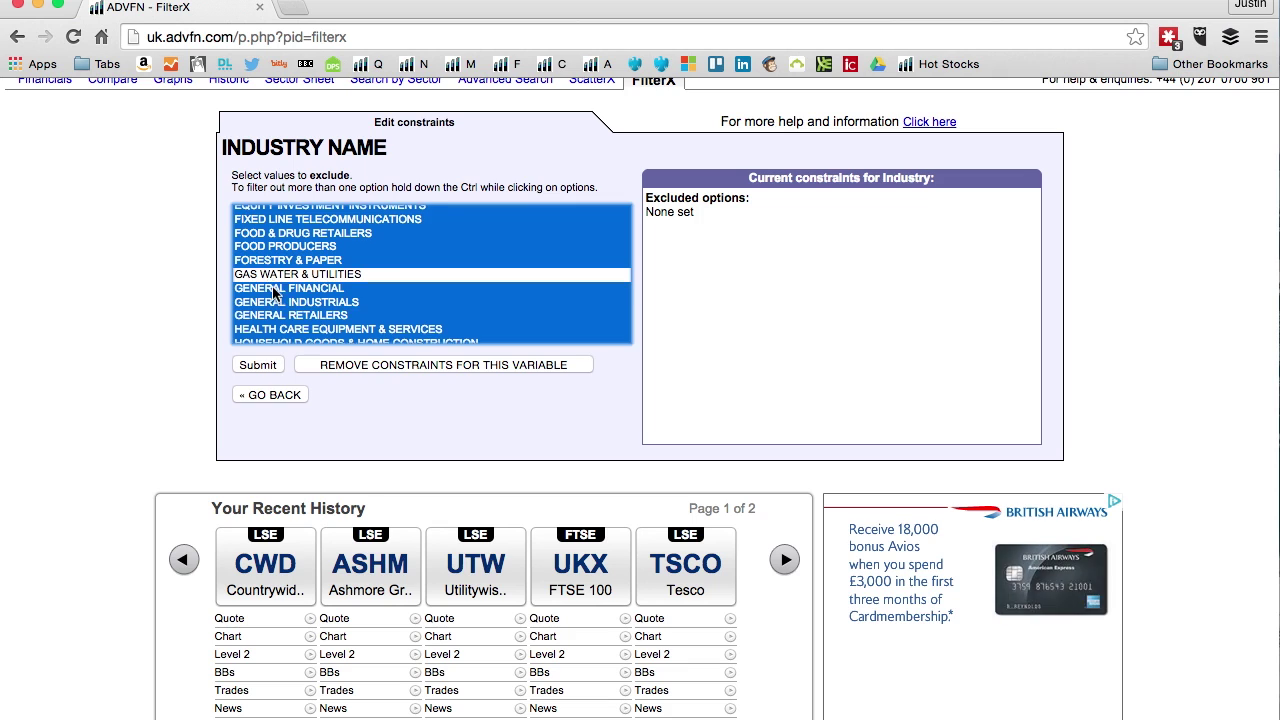
scroll(272, 292, "up", 5)
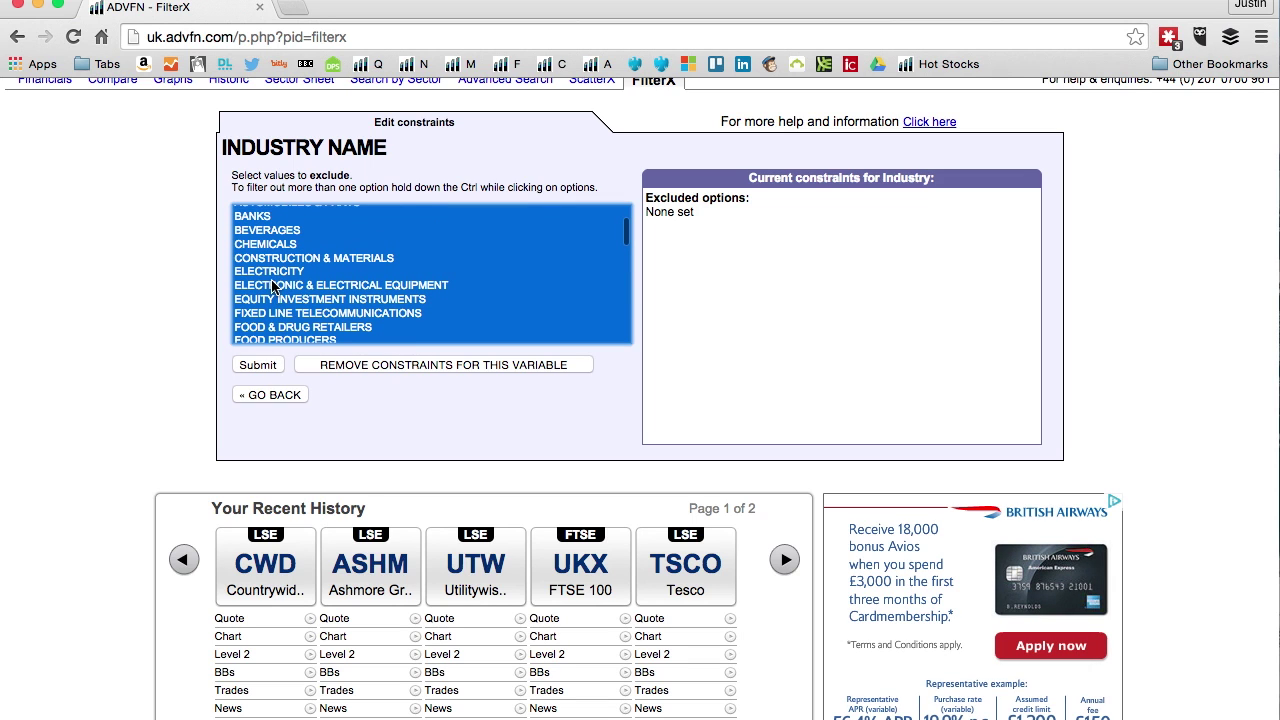
left_click(268, 272, "super")
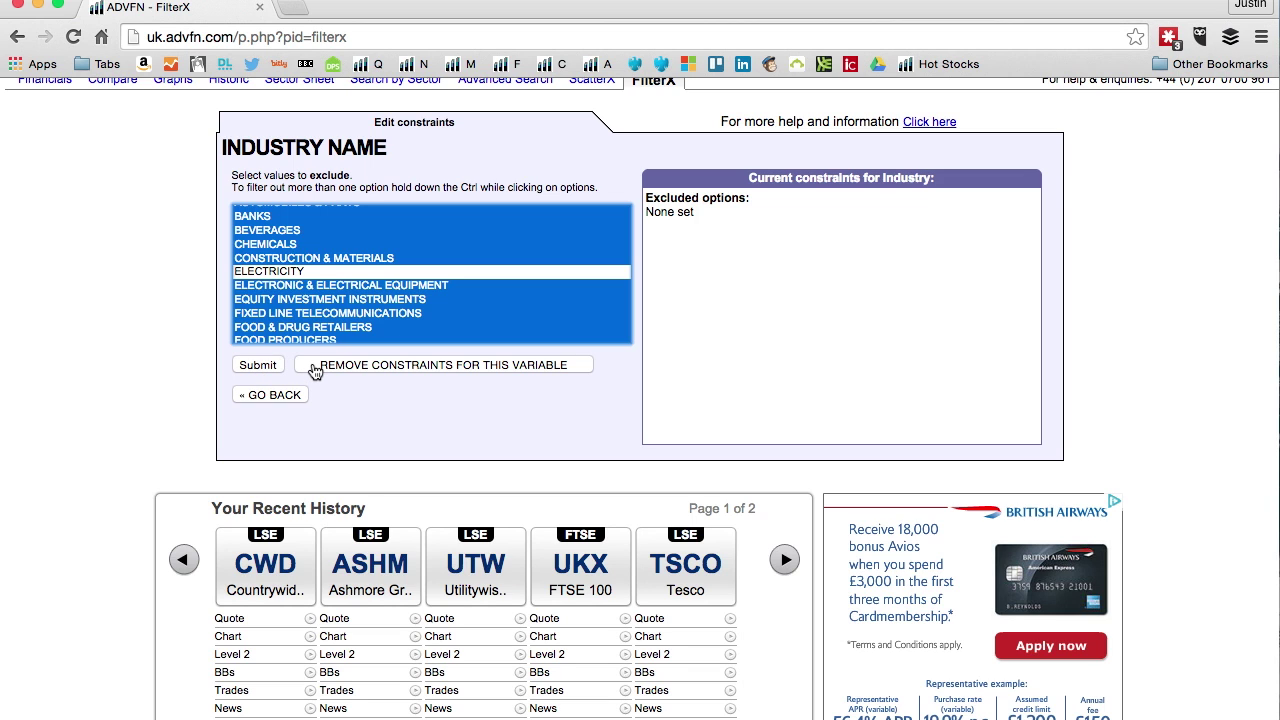
left_click(315, 370)
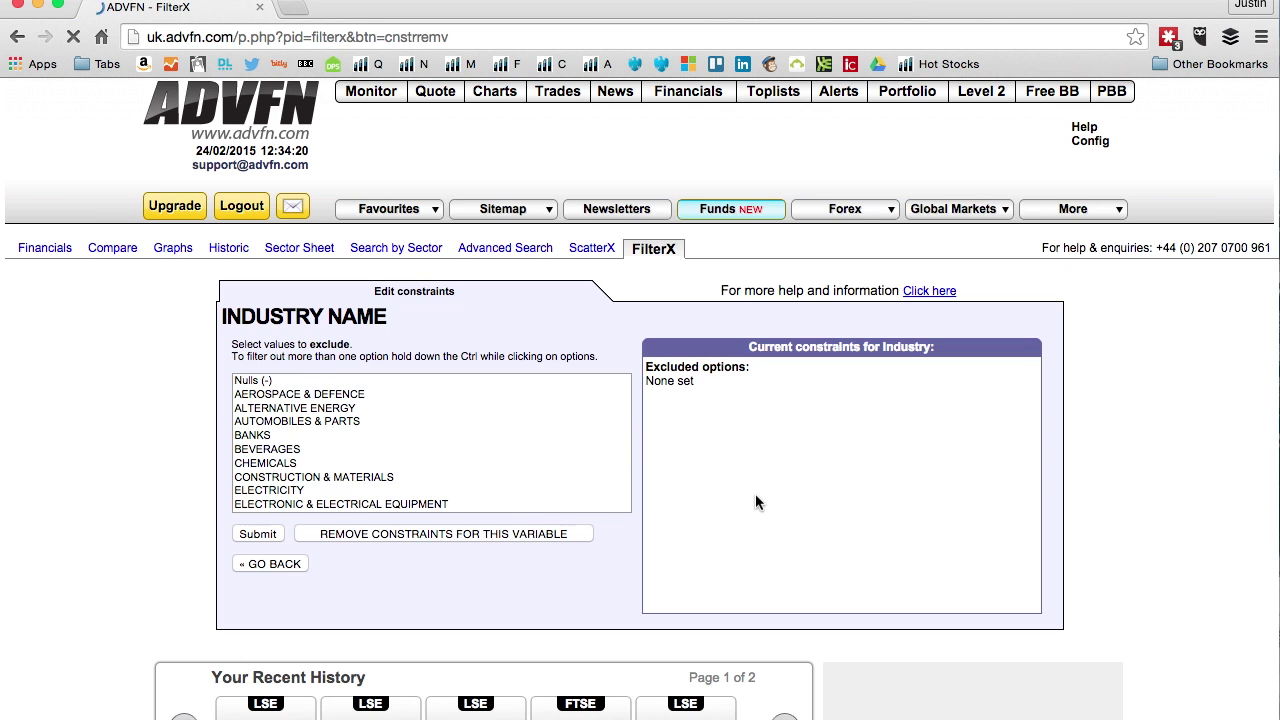
Exclude every industry, including Nulls, except Gas Water & Utilities and Electricity, and submit the constraint.
scroll(751, 483, "down", 1)
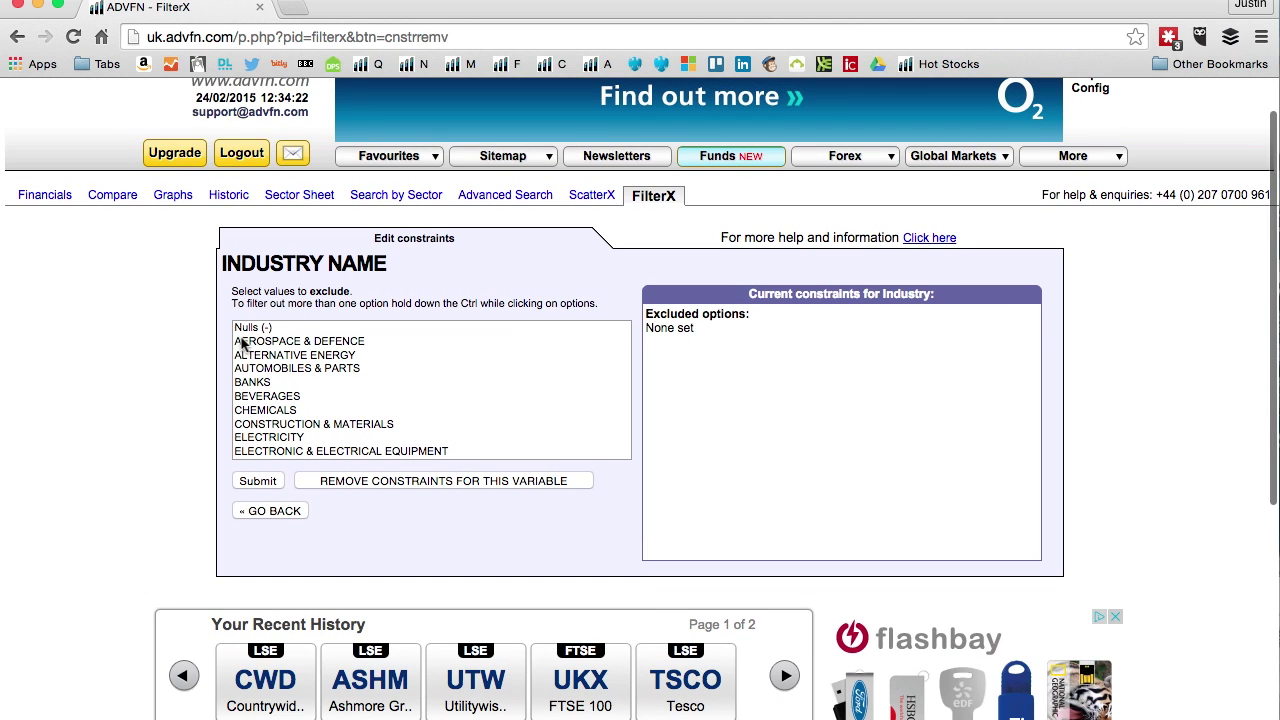
left_click(243, 341)
scroll(250, 340, "down", 5)
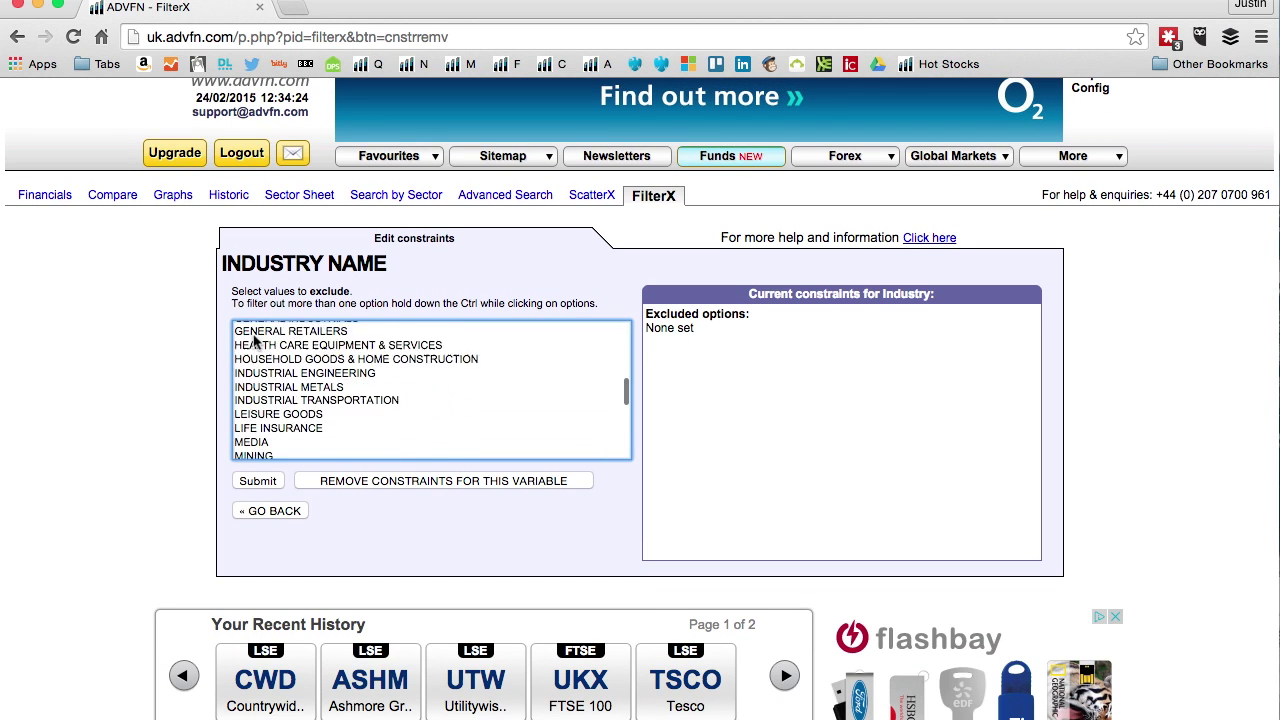
scroll(253, 341, "down", 6)
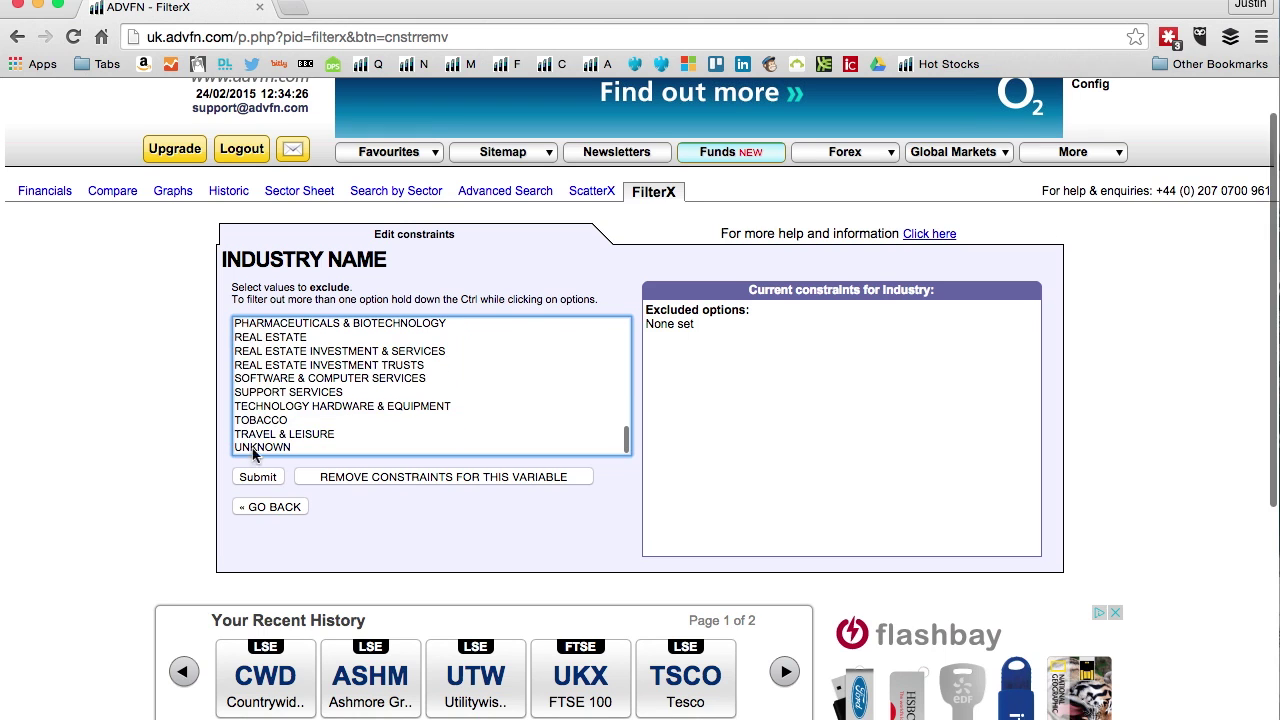
key("super+a")
scroll(190, 435, "up", 1)
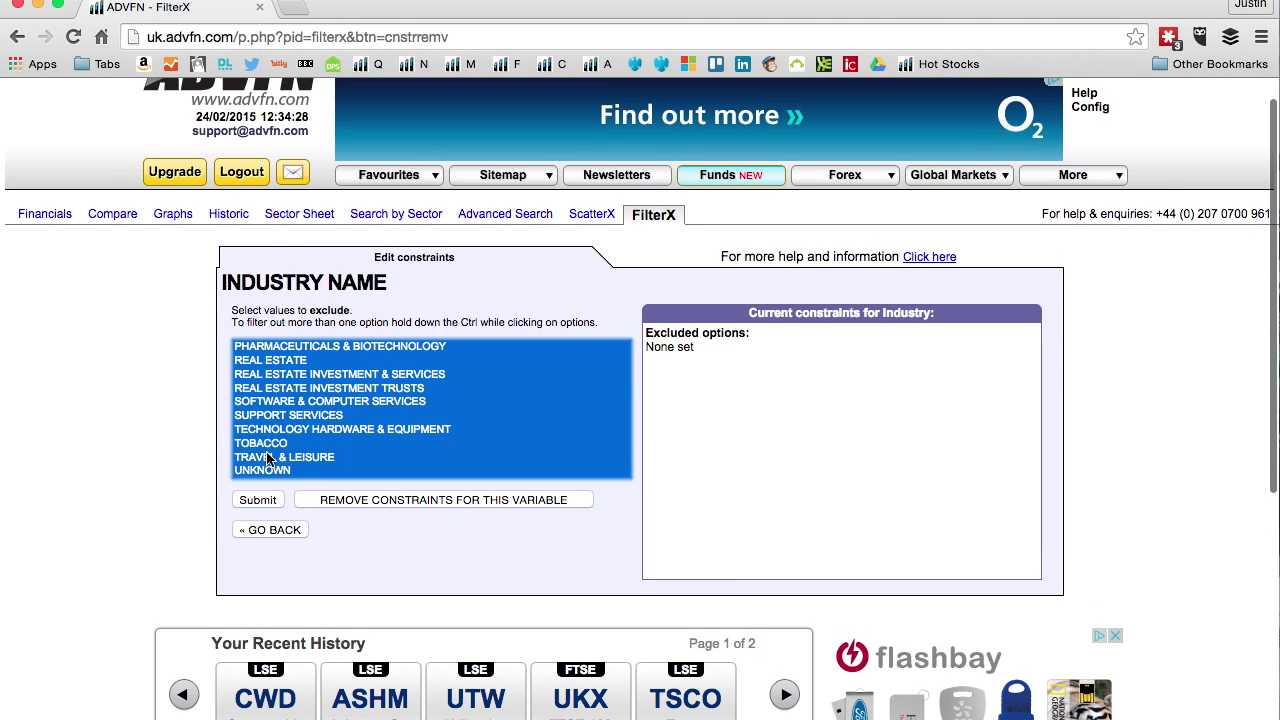
scroll(270, 458, "up", 6)
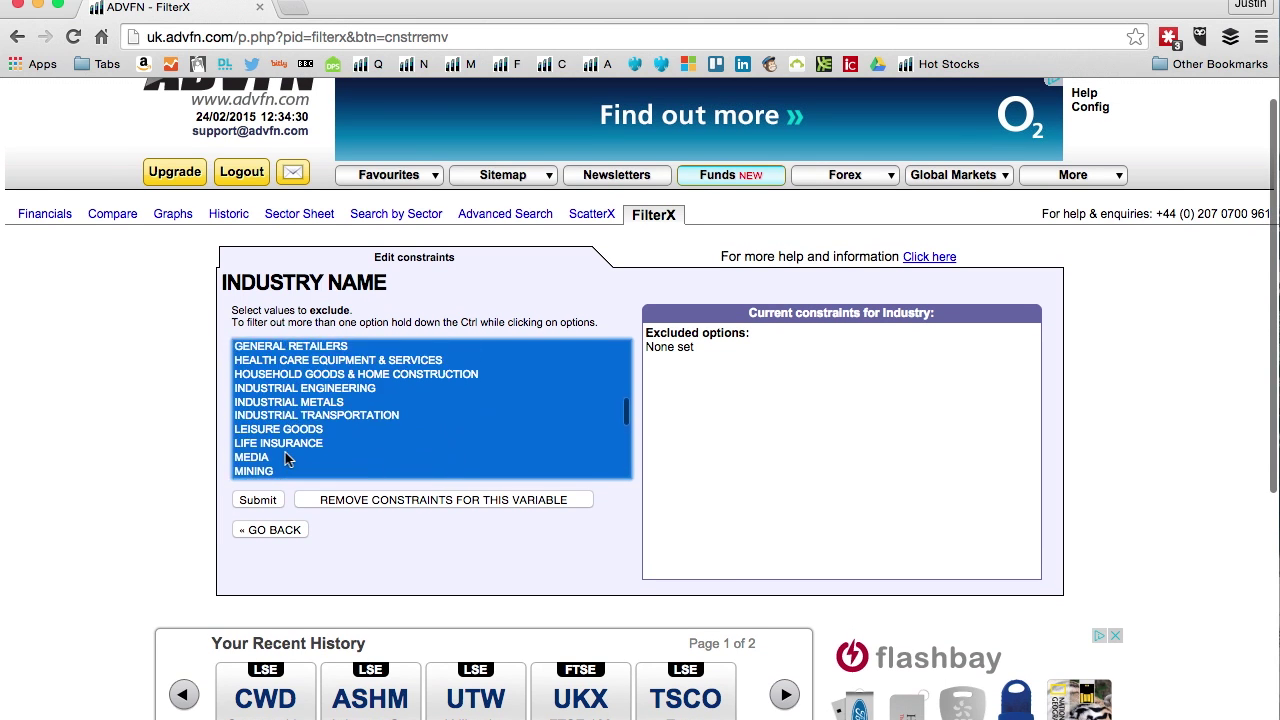
scroll(286, 458, "up", 5)
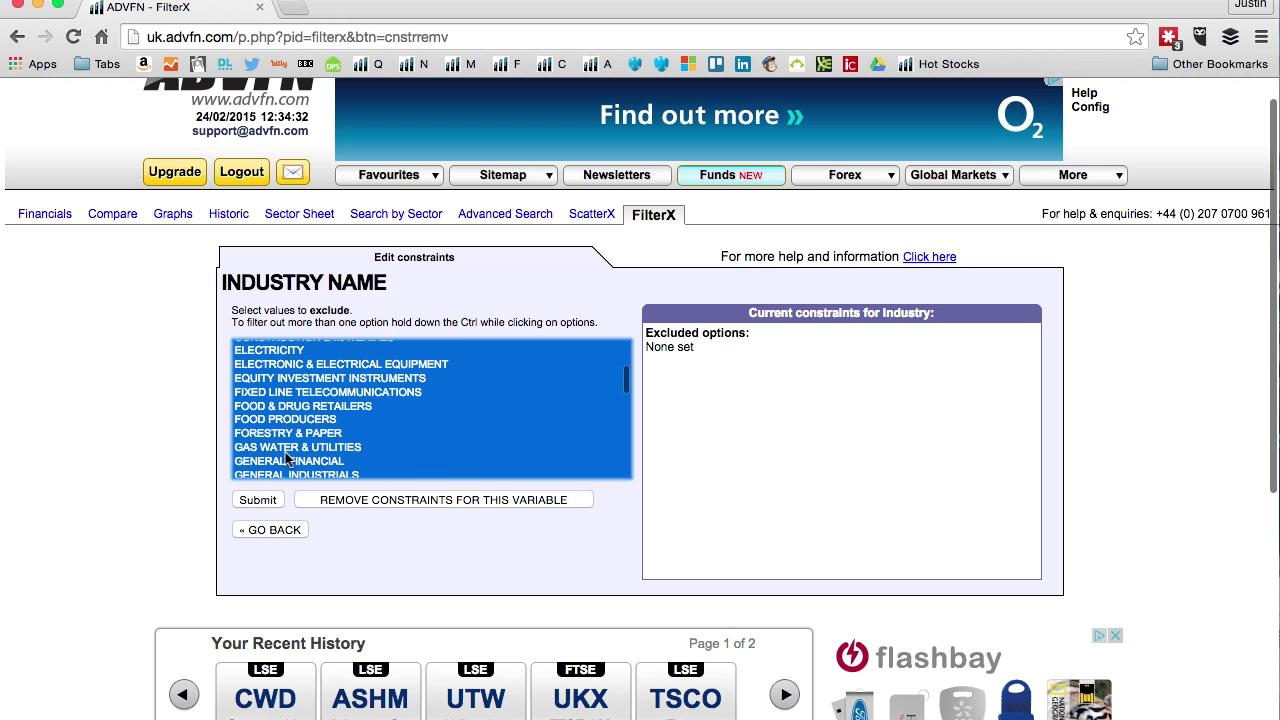
left_click(284, 450, "super")
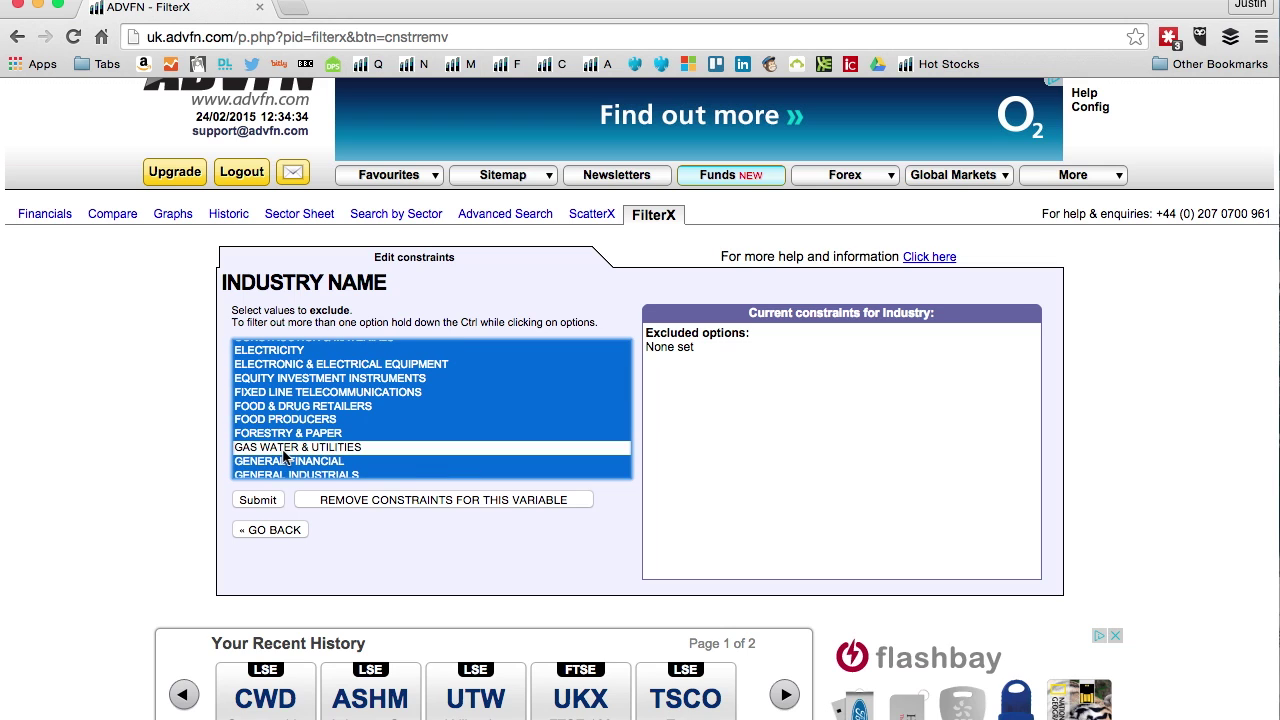
scroll(284, 457, "up", 3)
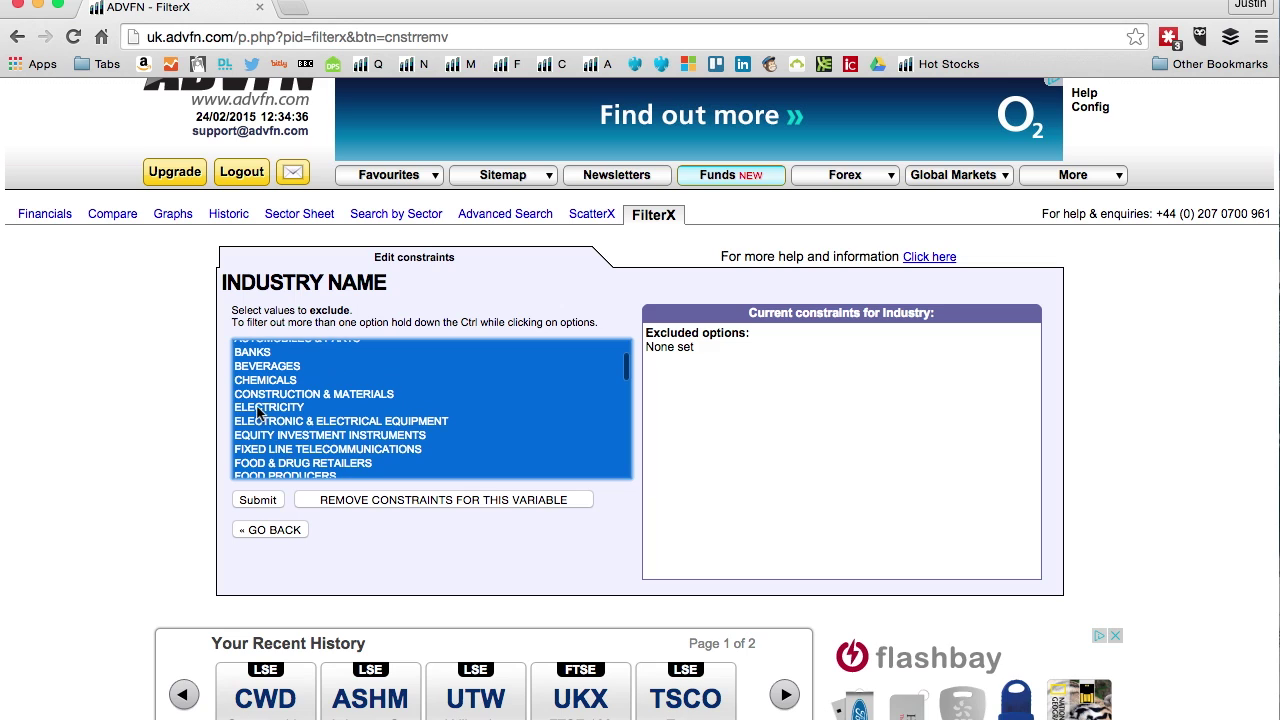
left_click(258, 408, "super")
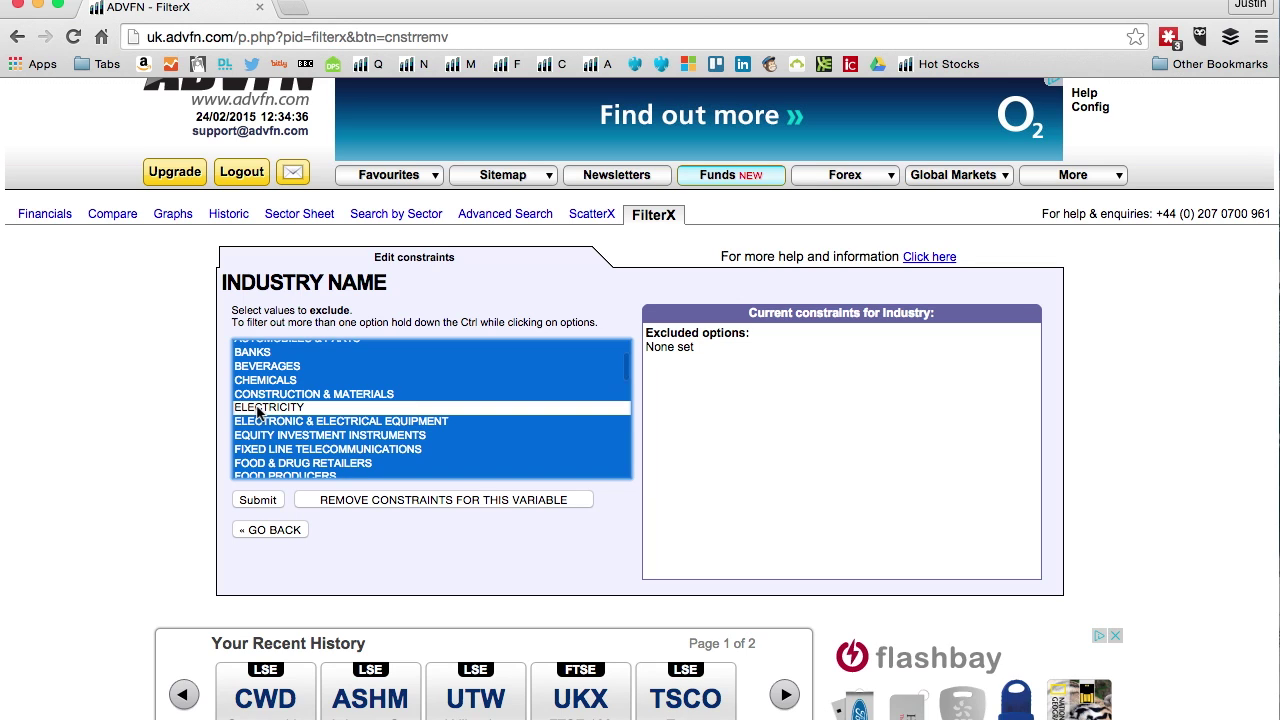
left_click(252, 502)
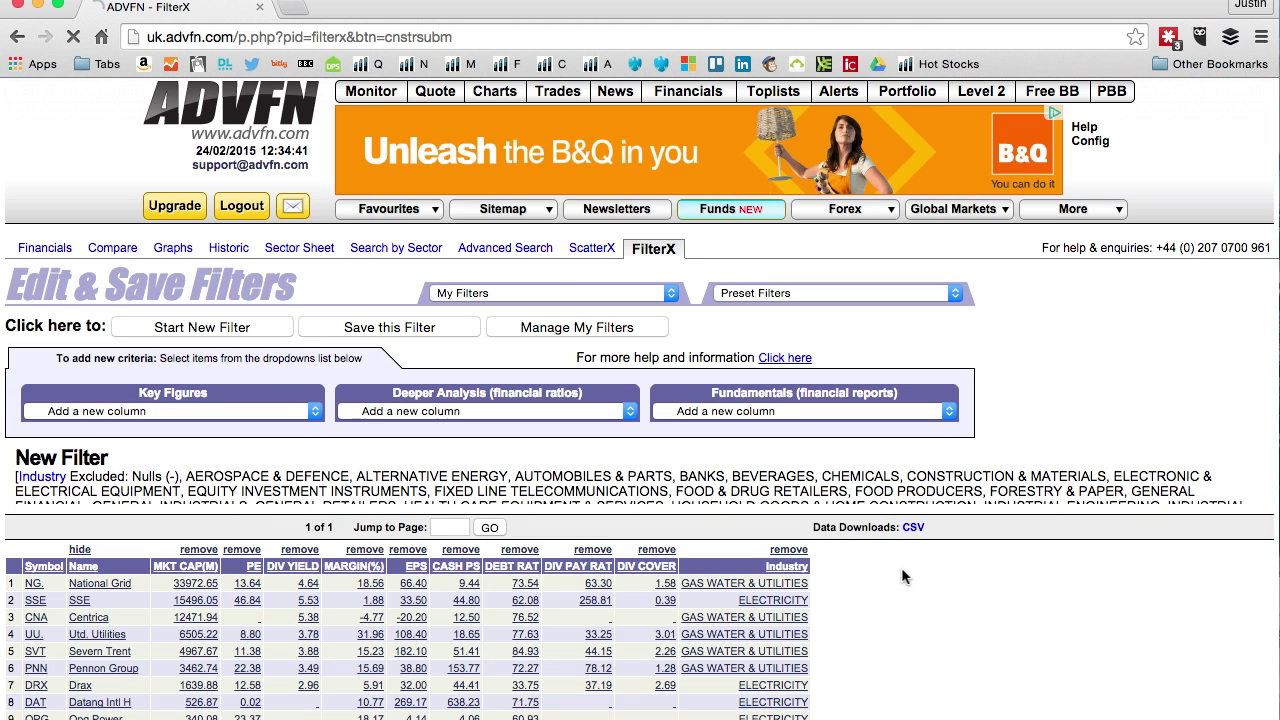
Constrain the dividend yield column to exclude shares yielding less than 3, and submit the constraint.
scroll(901, 567, "down", 5)
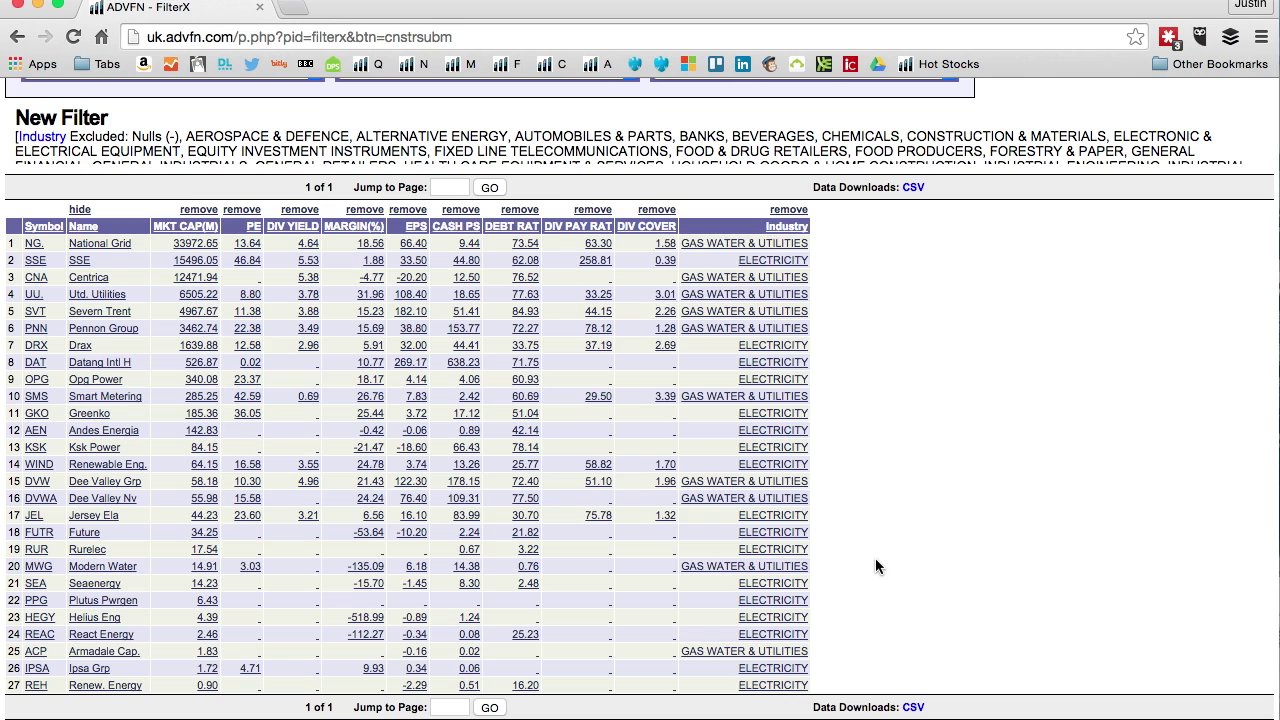
left_click(313, 248)
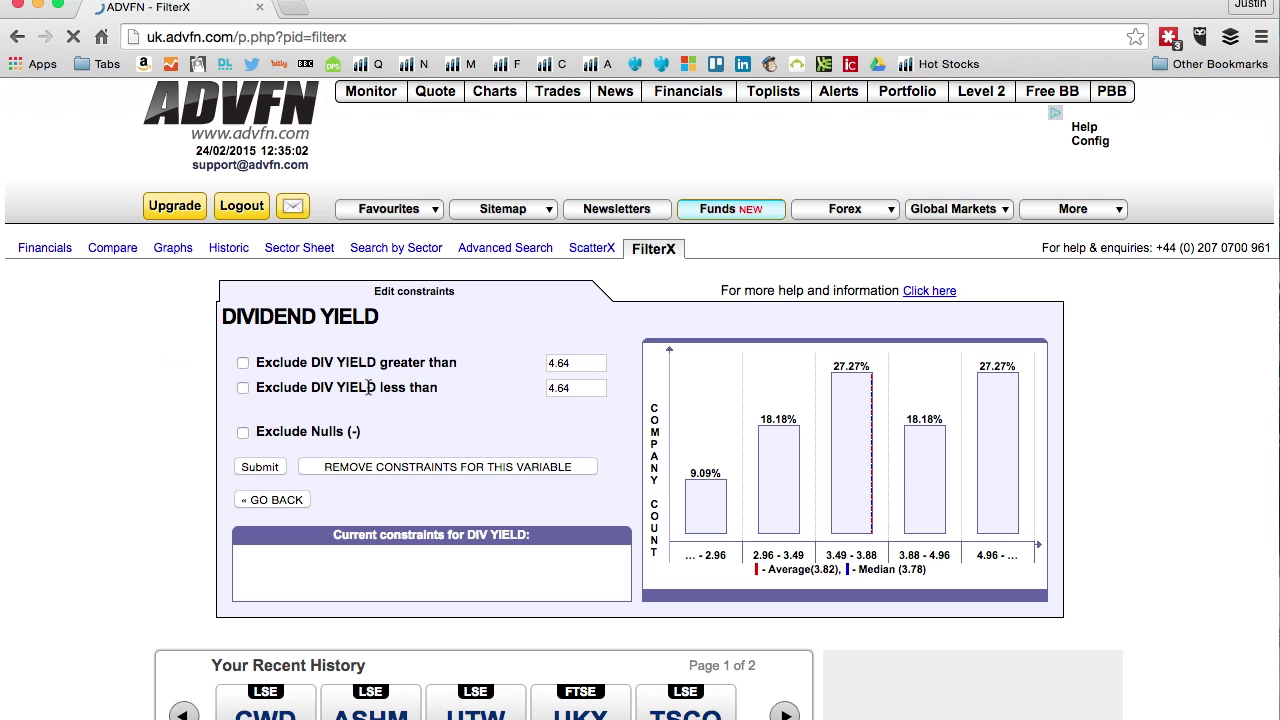
left_click(241, 388)
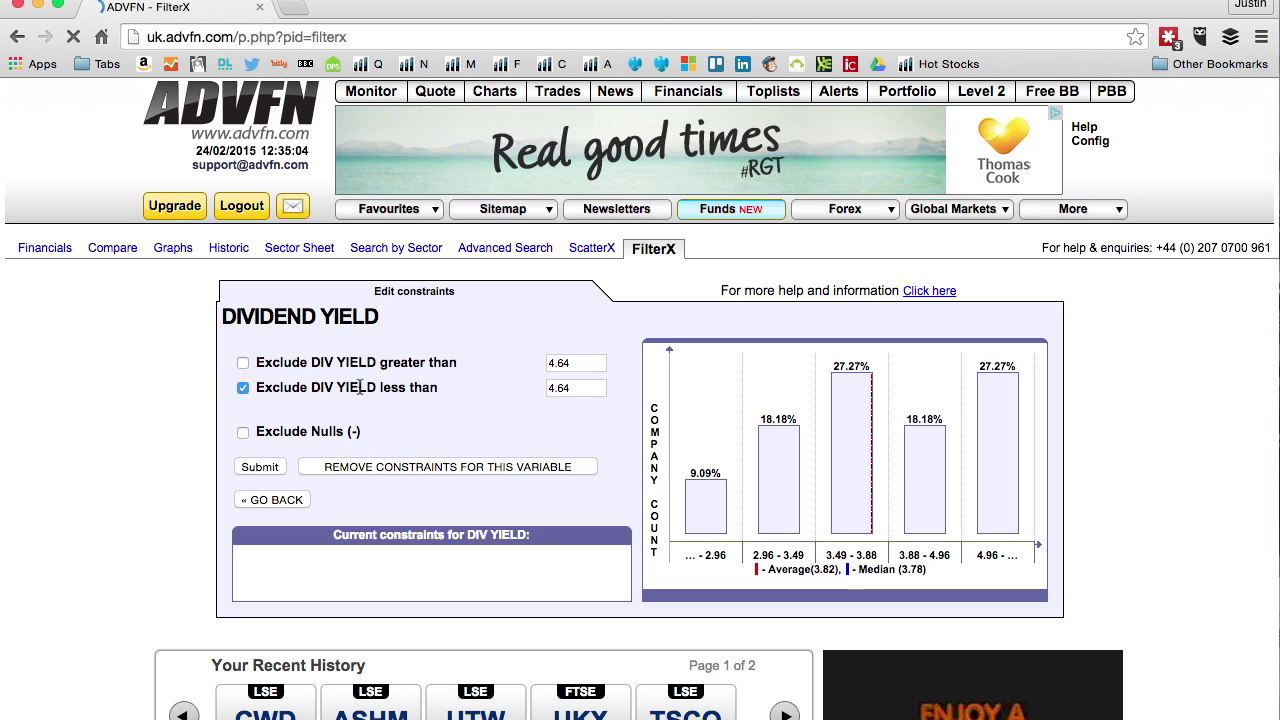
left_click_drag(581, 387, 530, 385)
type("3")
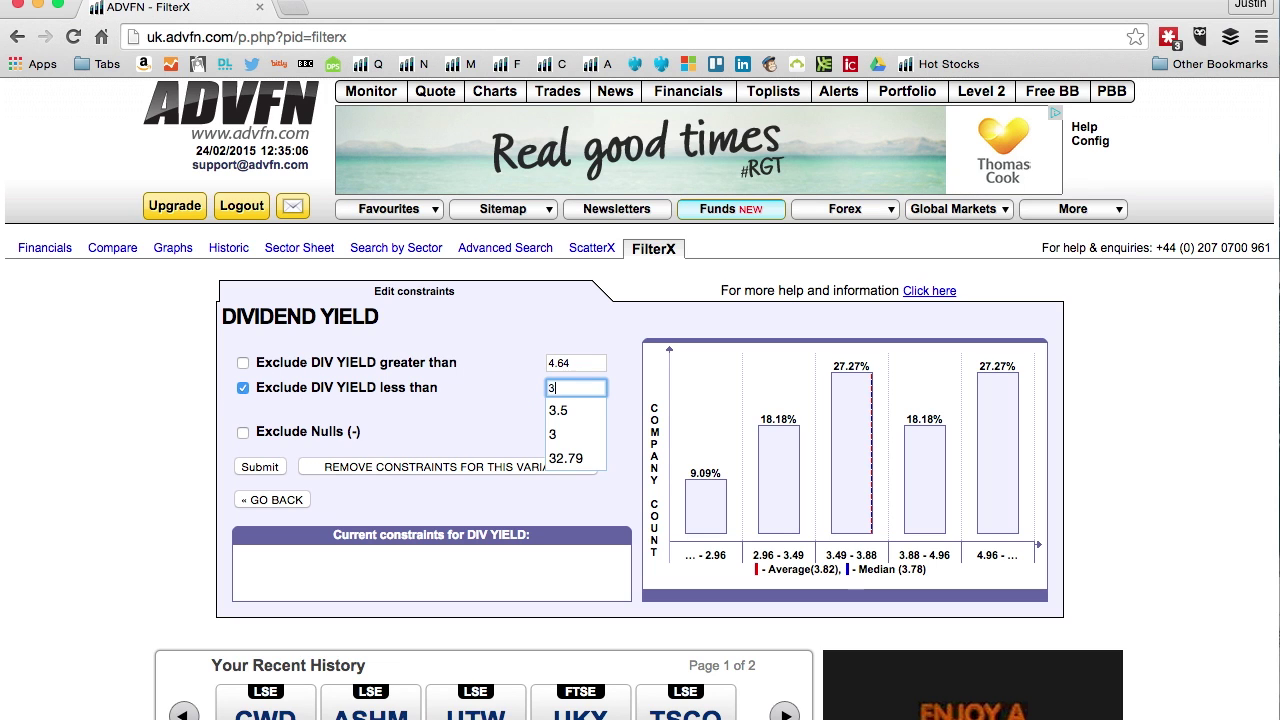
left_click(258, 466)
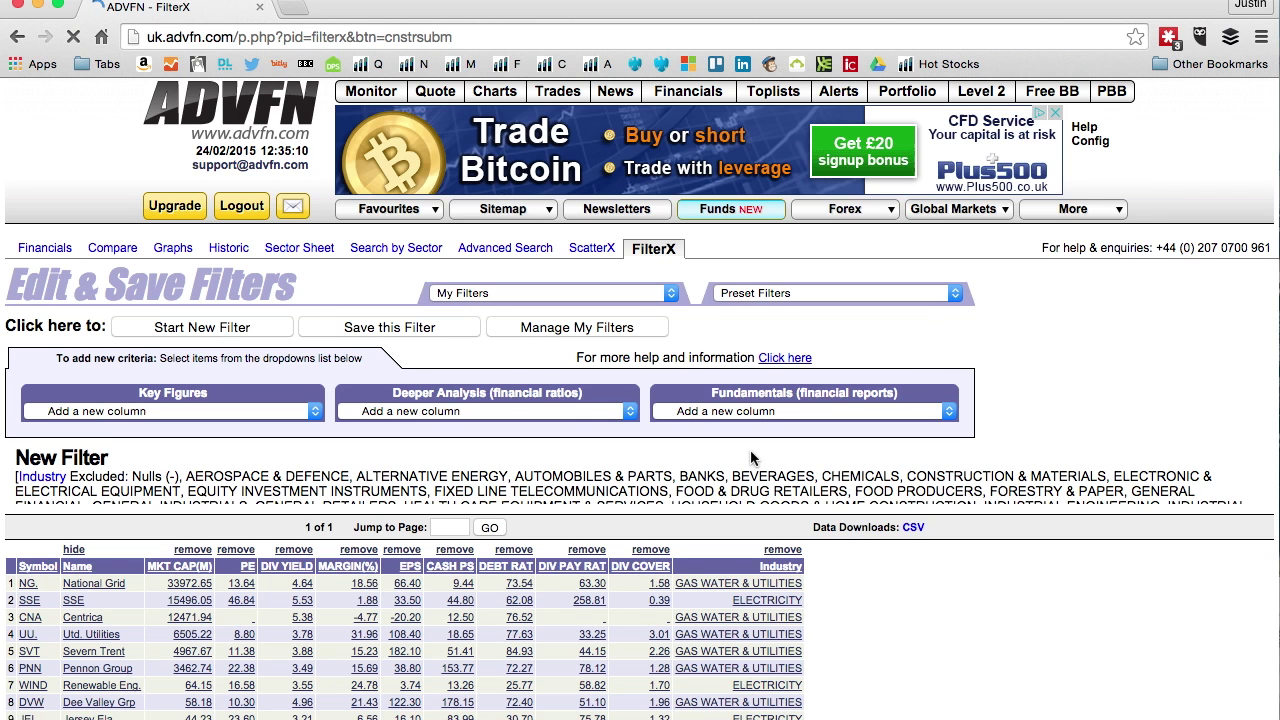
Sort the filtered shares by operating margin in descending order.
scroll(907, 572, "down", 2)
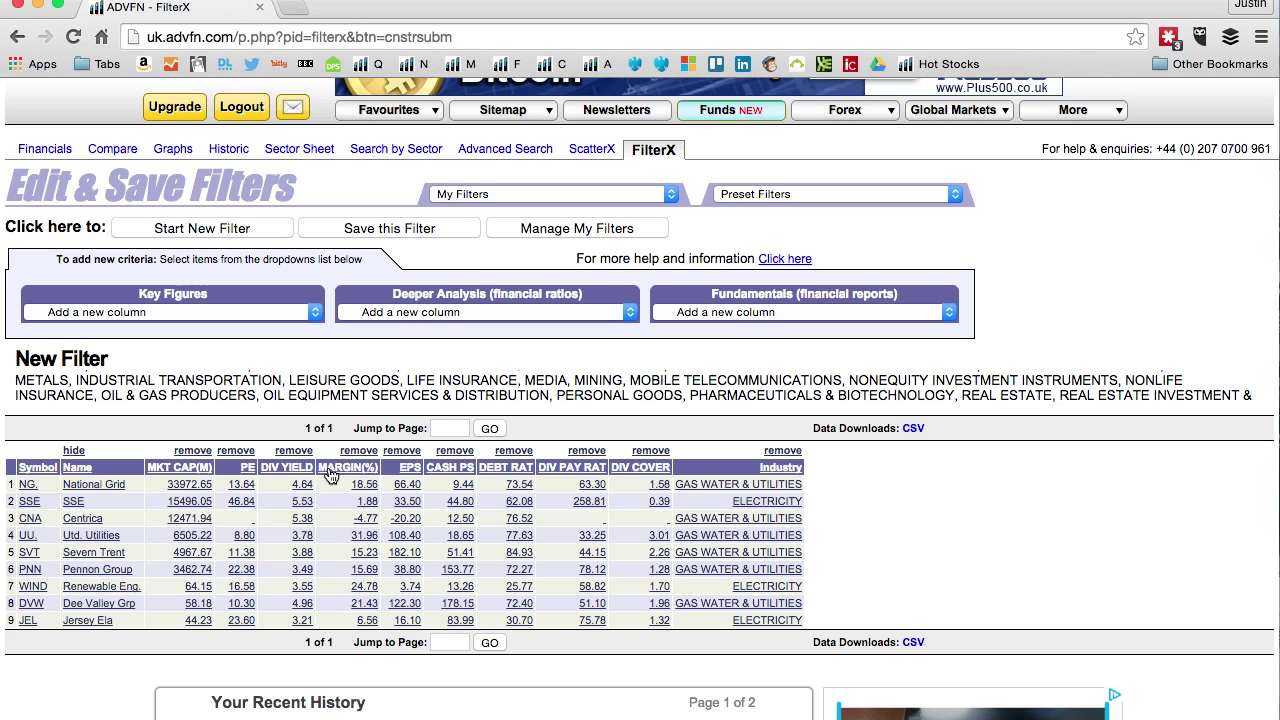
left_click(331, 474)
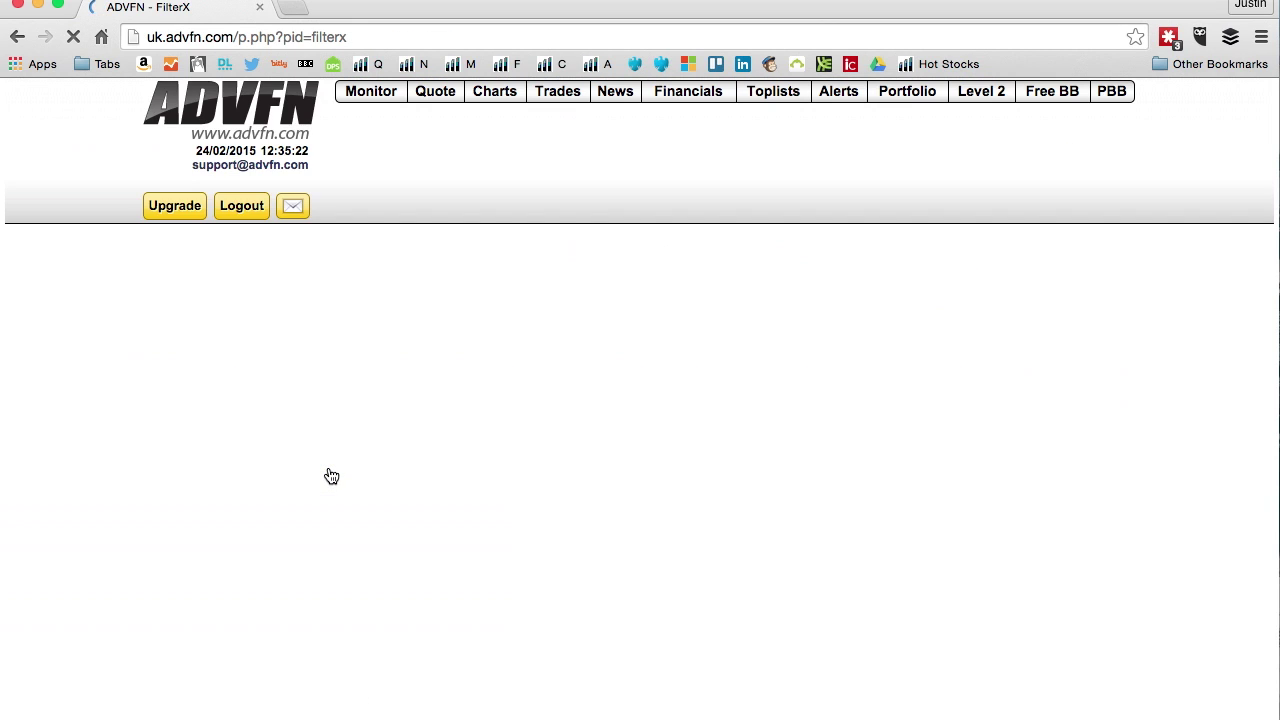
scroll(526, 488, "down", 3)
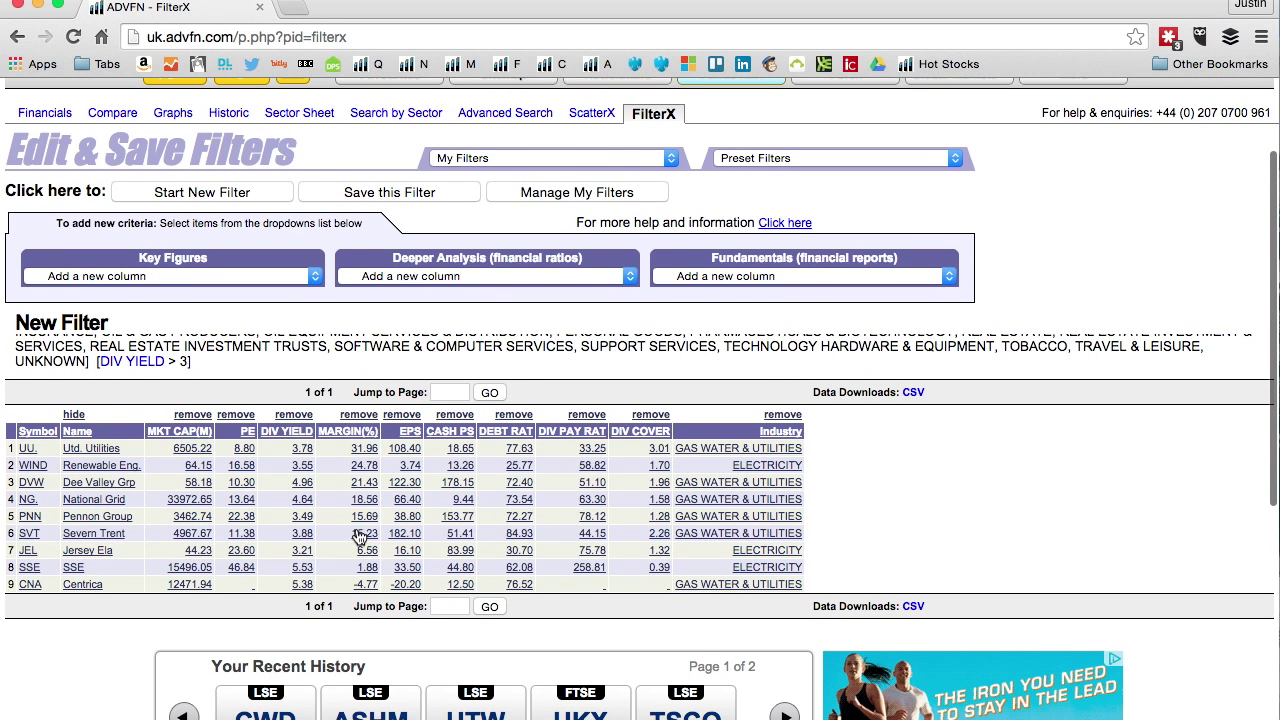
Constrain the operating margin column to exclude shares with a margin less than 10, and submit the constraint.
left_click(360, 537)
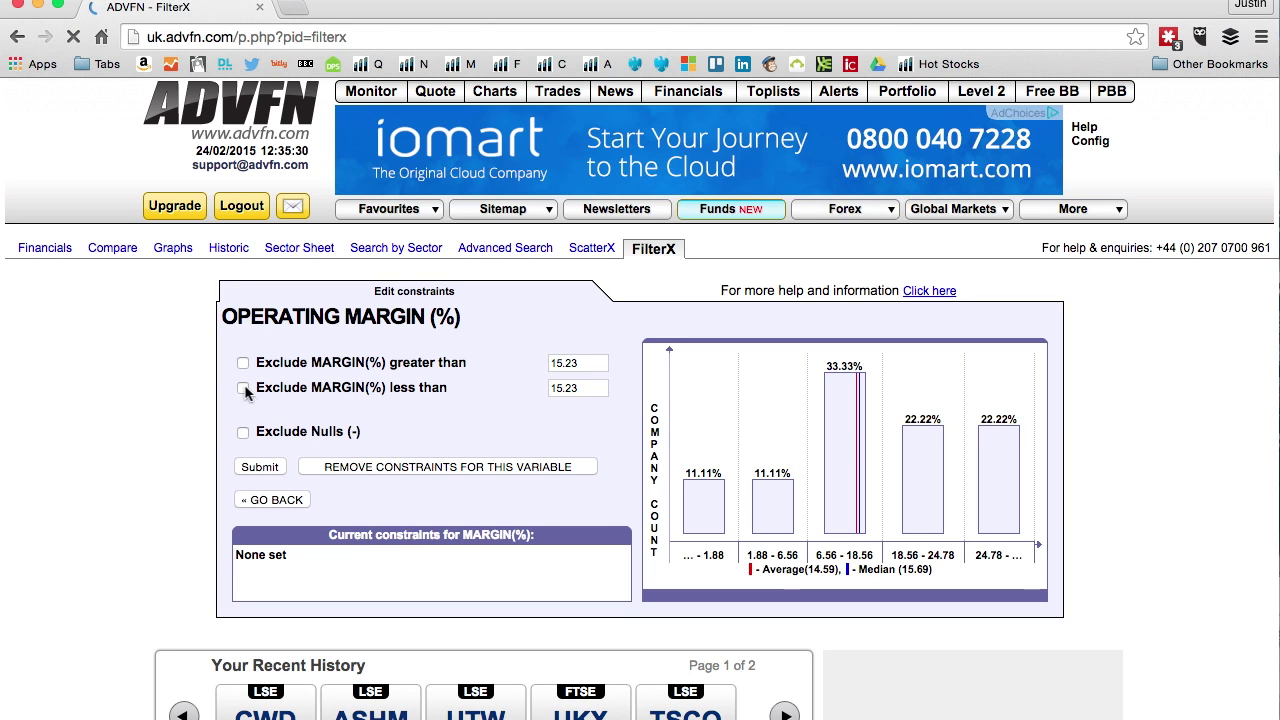
left_click(243, 389)
double_click(560, 388)
key("BackSpace")
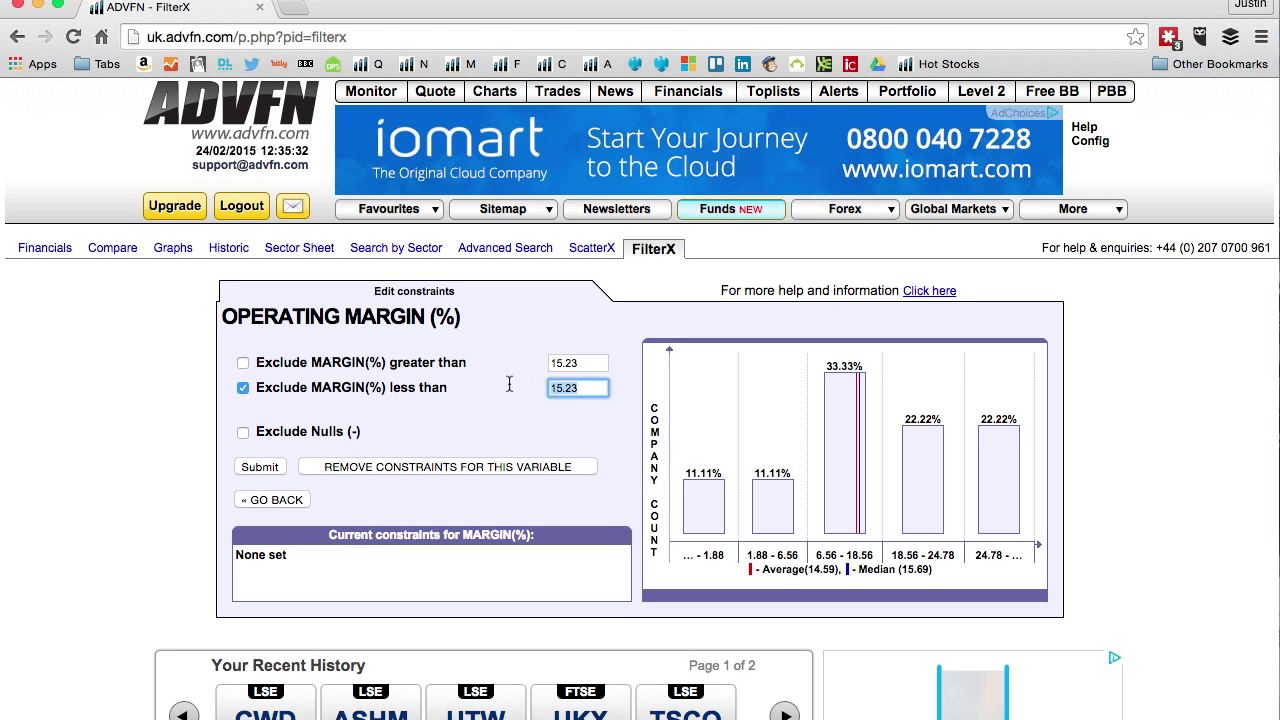
type("10")
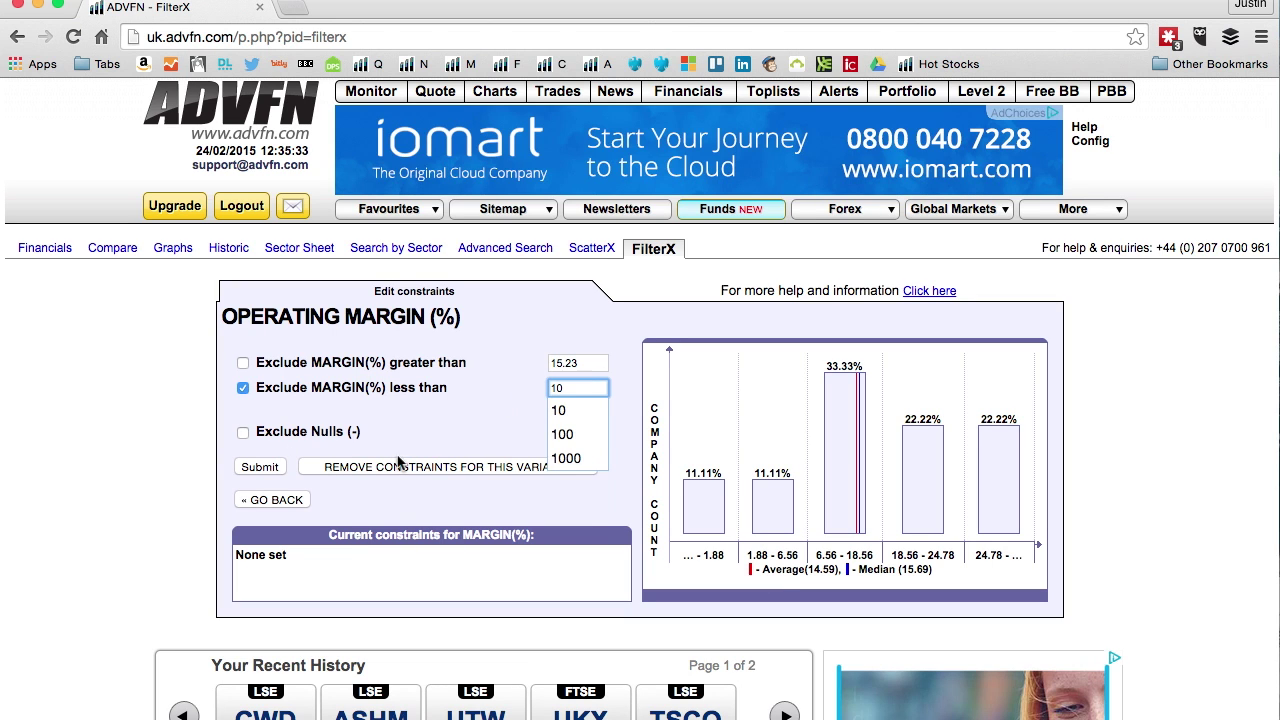
left_click(276, 468)
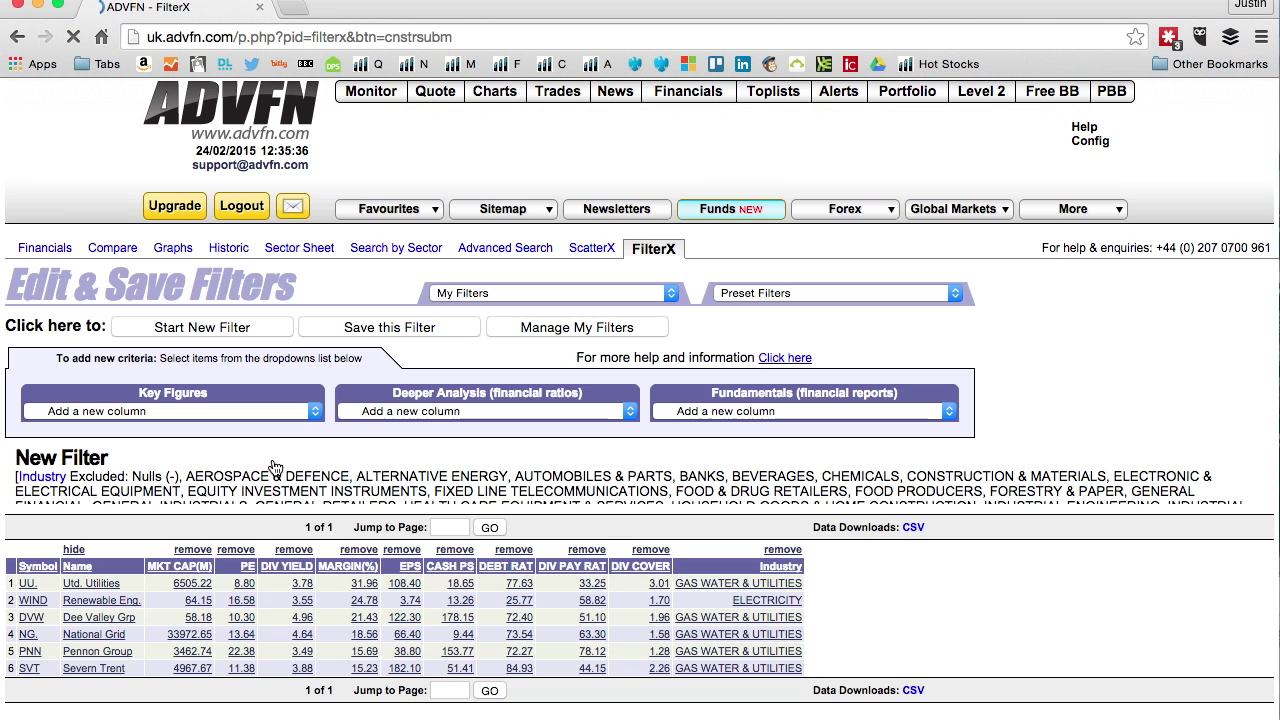
Constrain the PE ratio column to exclude shares with a PE greater than 20, and submit the constraint.
scroll(946, 562, "down", 3)
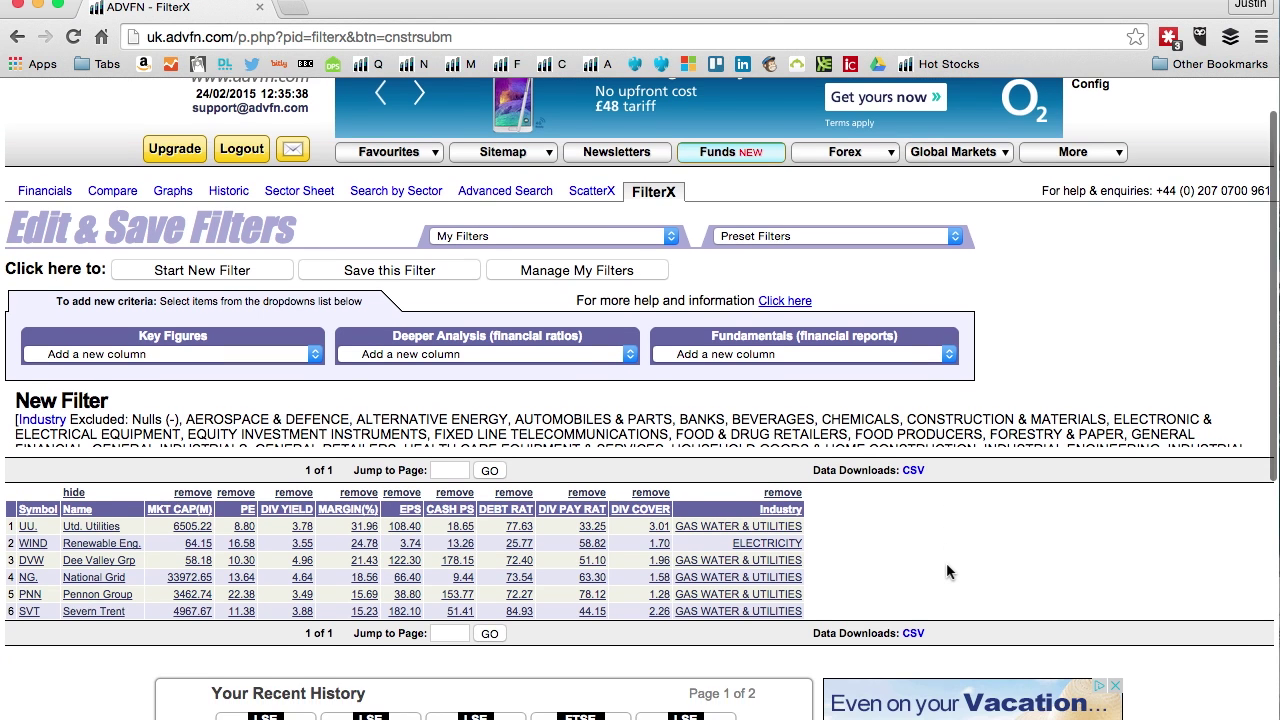
scroll(948, 572, "down", 3)
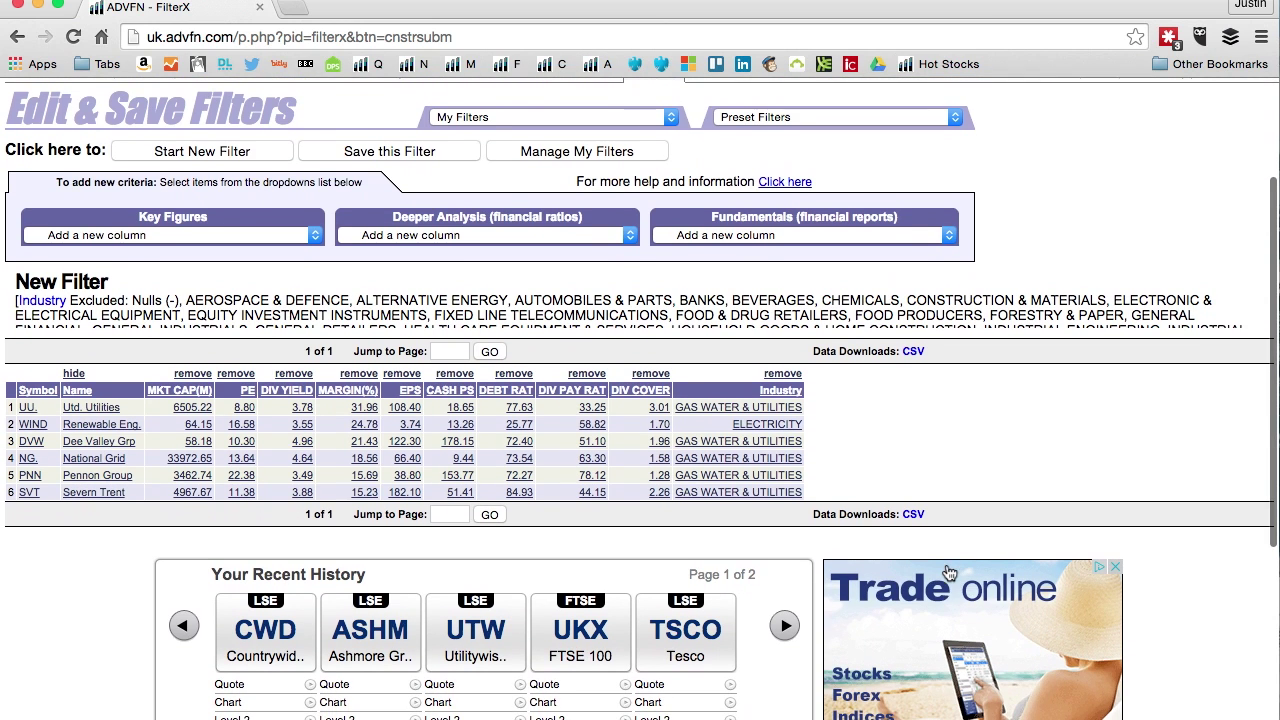
scroll(1178, 592, "down", 2)
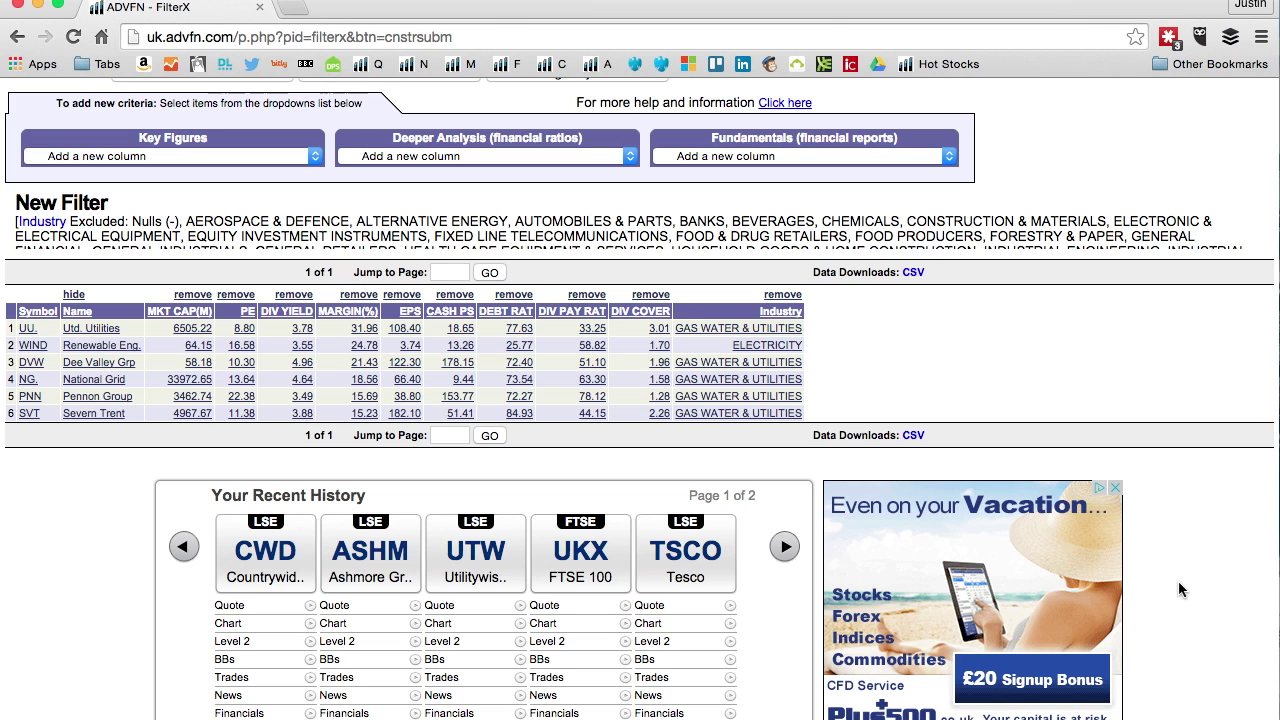
left_click(240, 399)
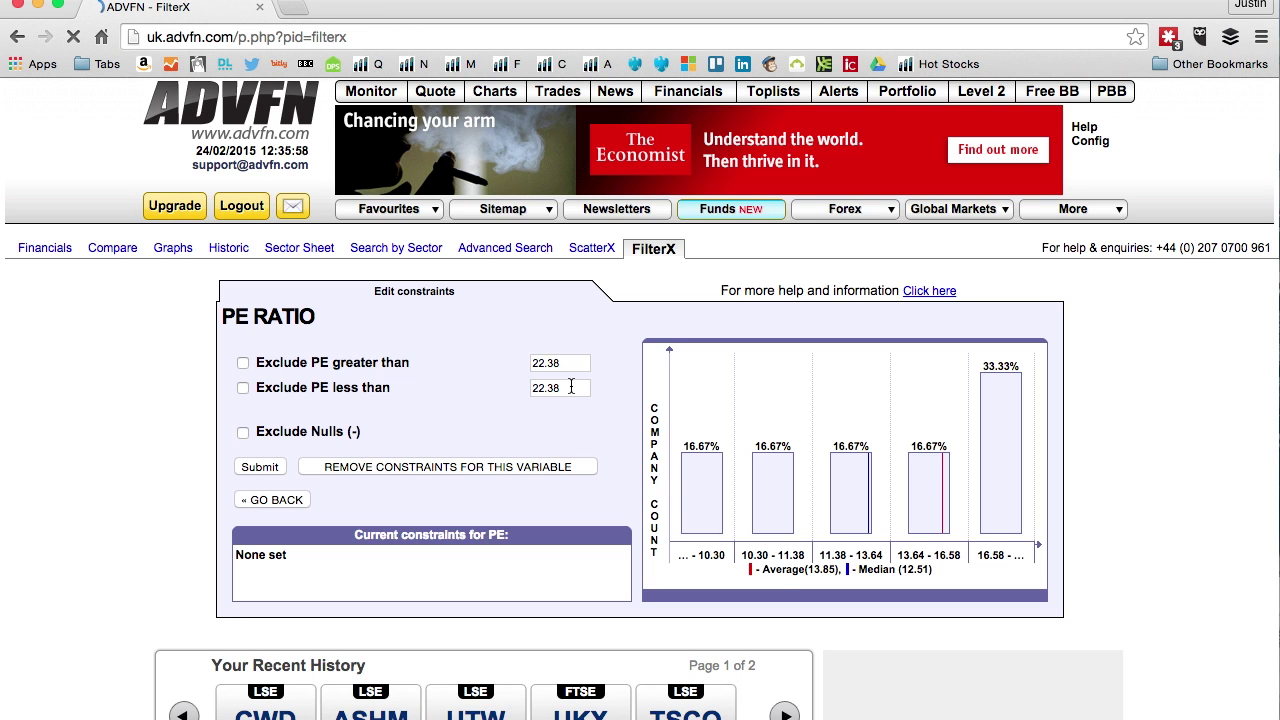
double_click(569, 371)
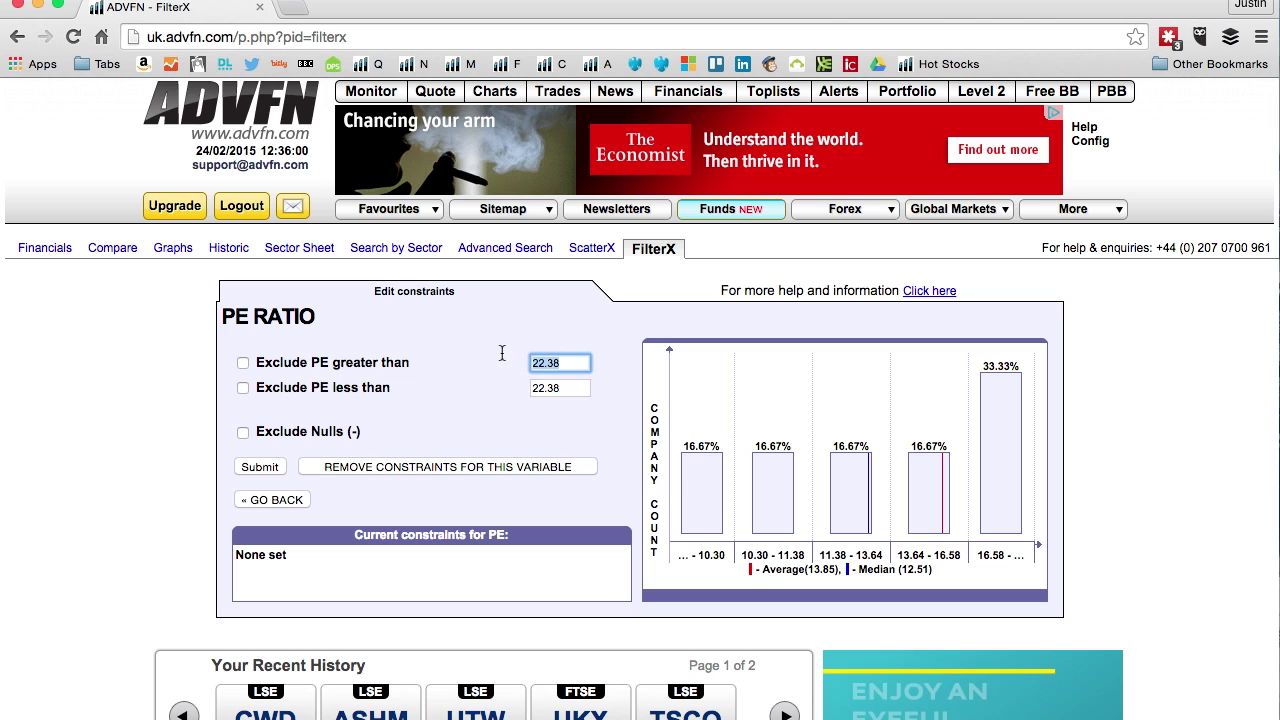
type("20")
left_click(245, 372)
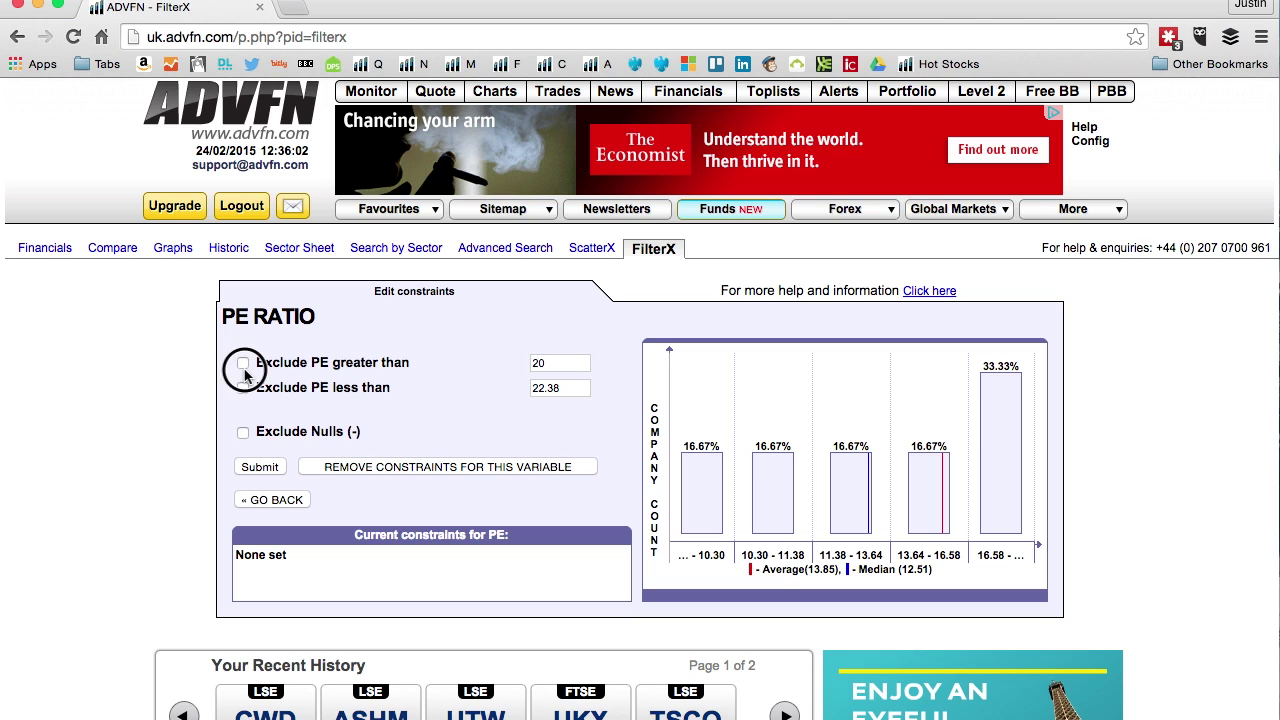
left_click(257, 468)
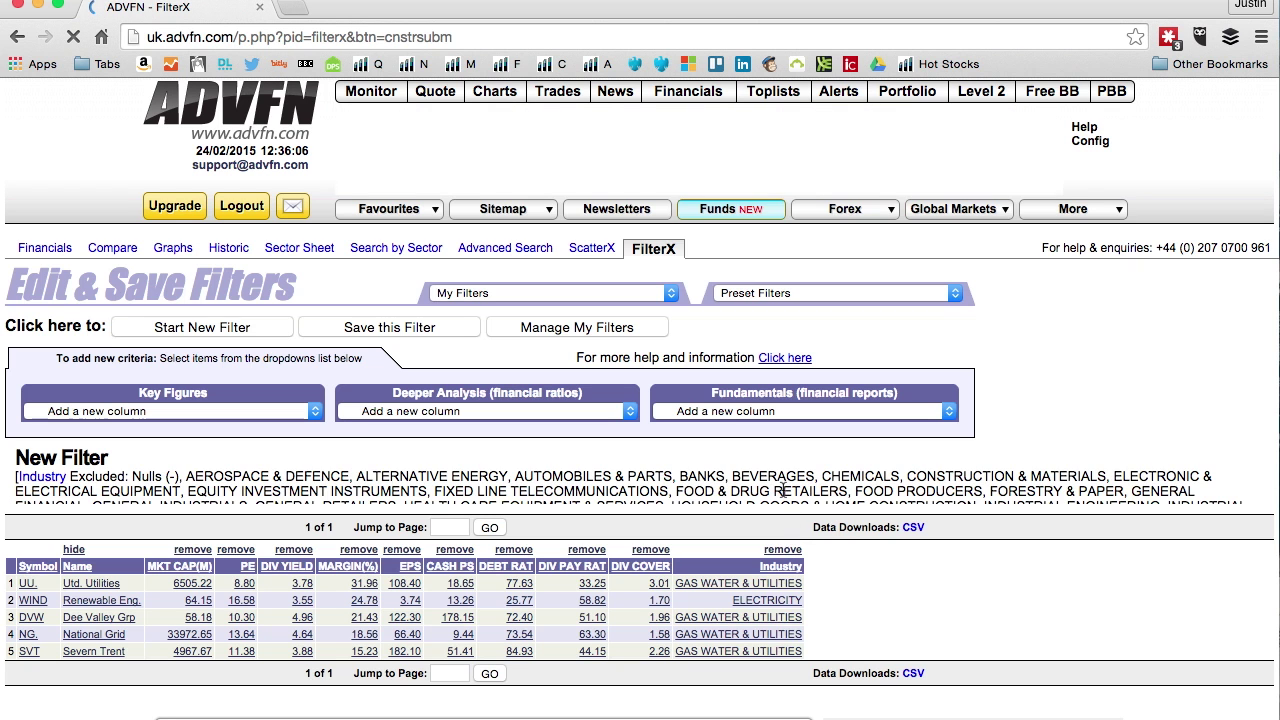
Sort the filtered shares by EPS in descending order.
scroll(940, 608, "down", 2)
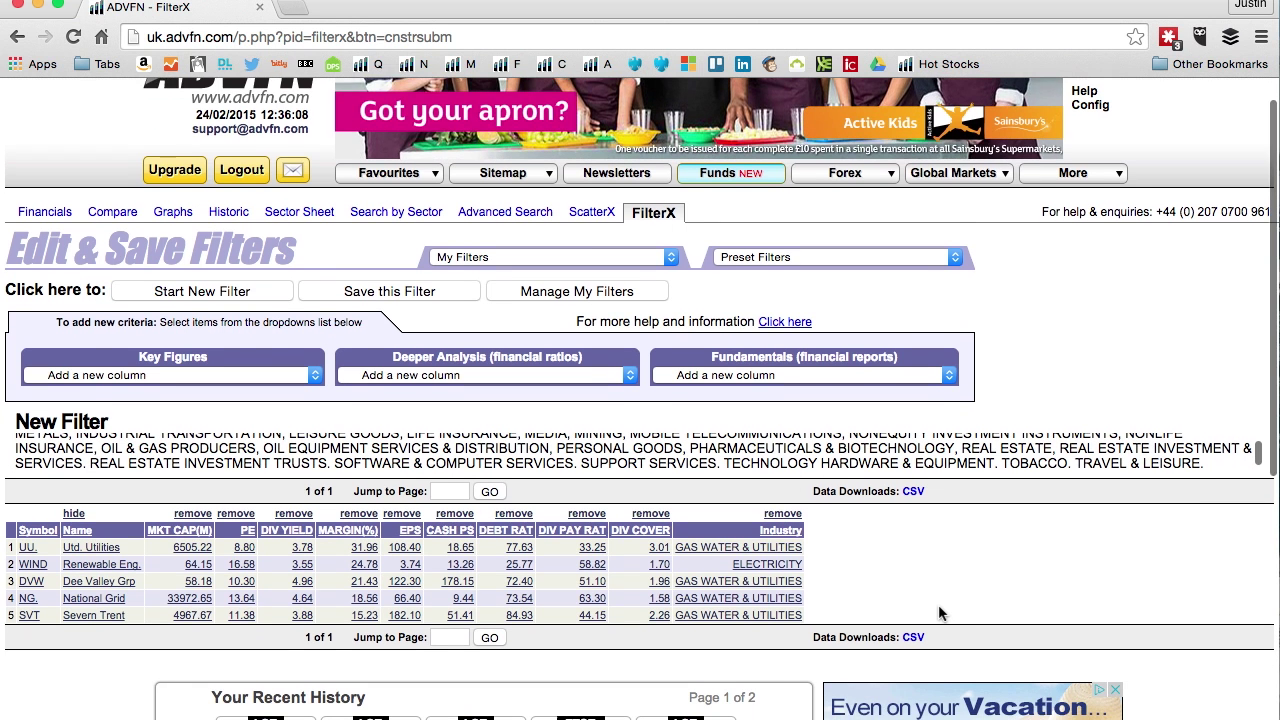
scroll(938, 612, "down", 1)
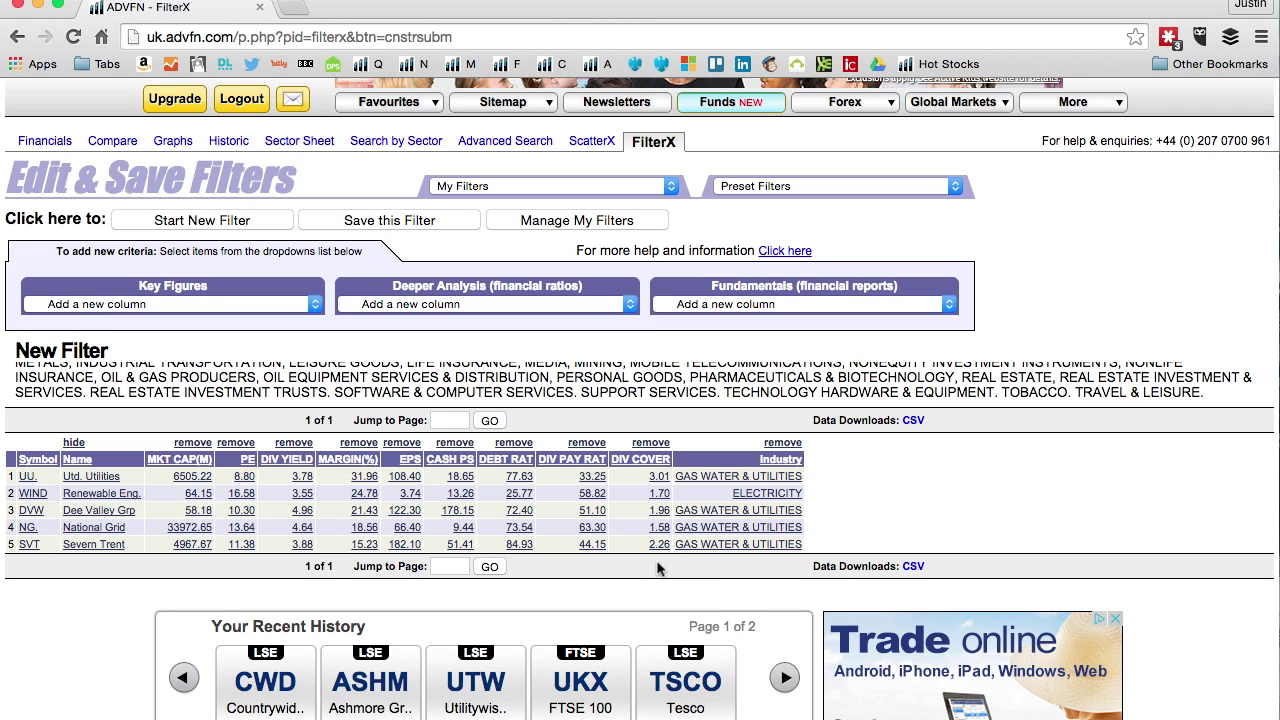
left_click(411, 461)
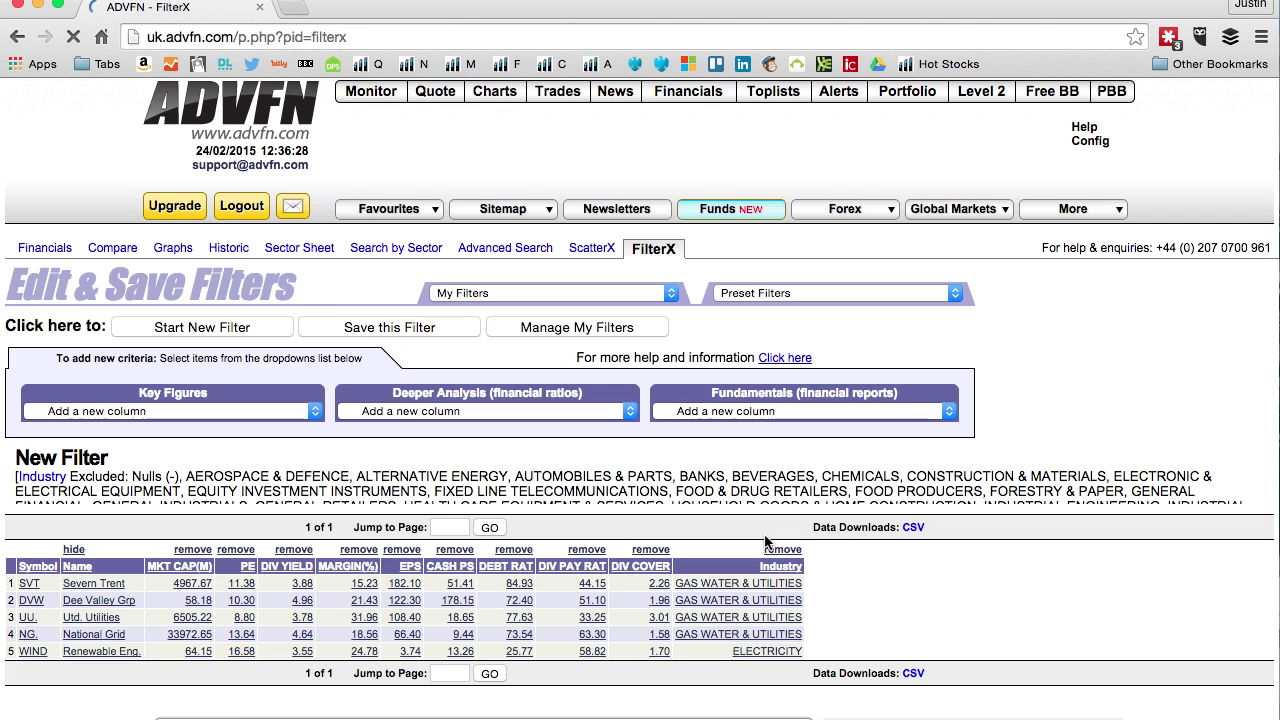
Constrain the EPS column to exclude shares with earnings per share less than 50, and submit the constraint.
scroll(720, 530, "down", 2)
scroll(680, 520, "down", 2)
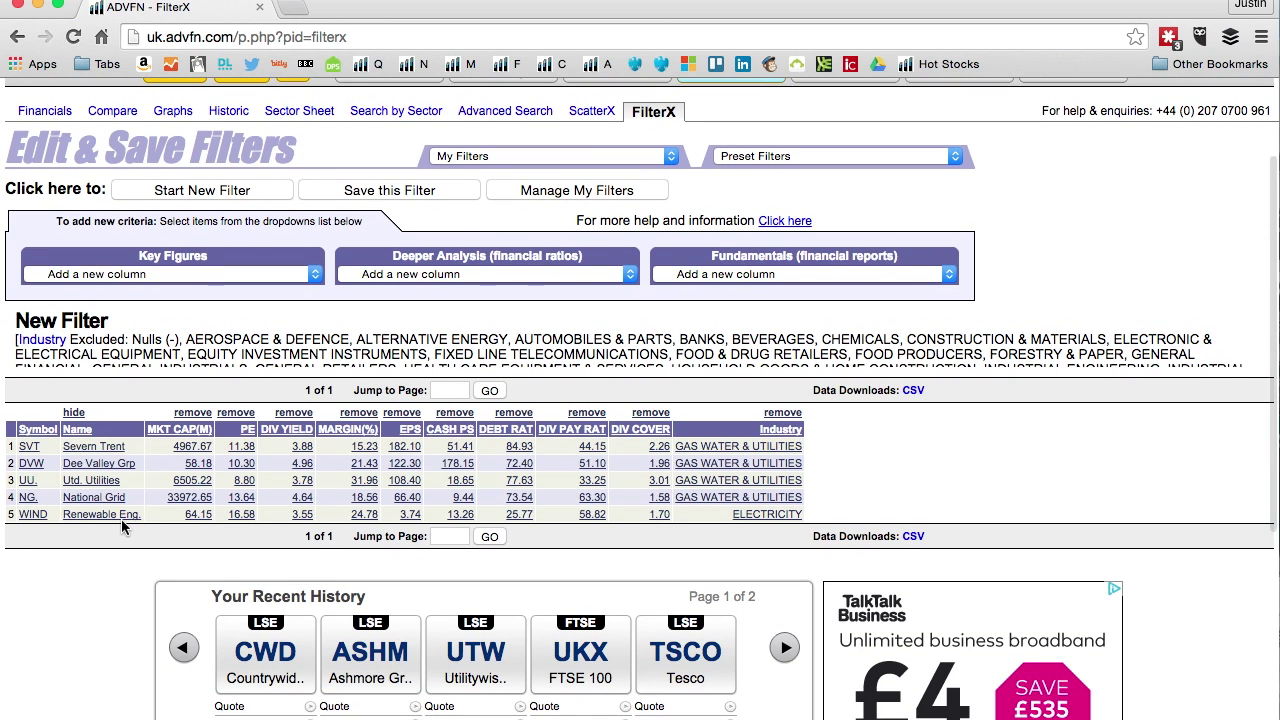
left_click(404, 499)
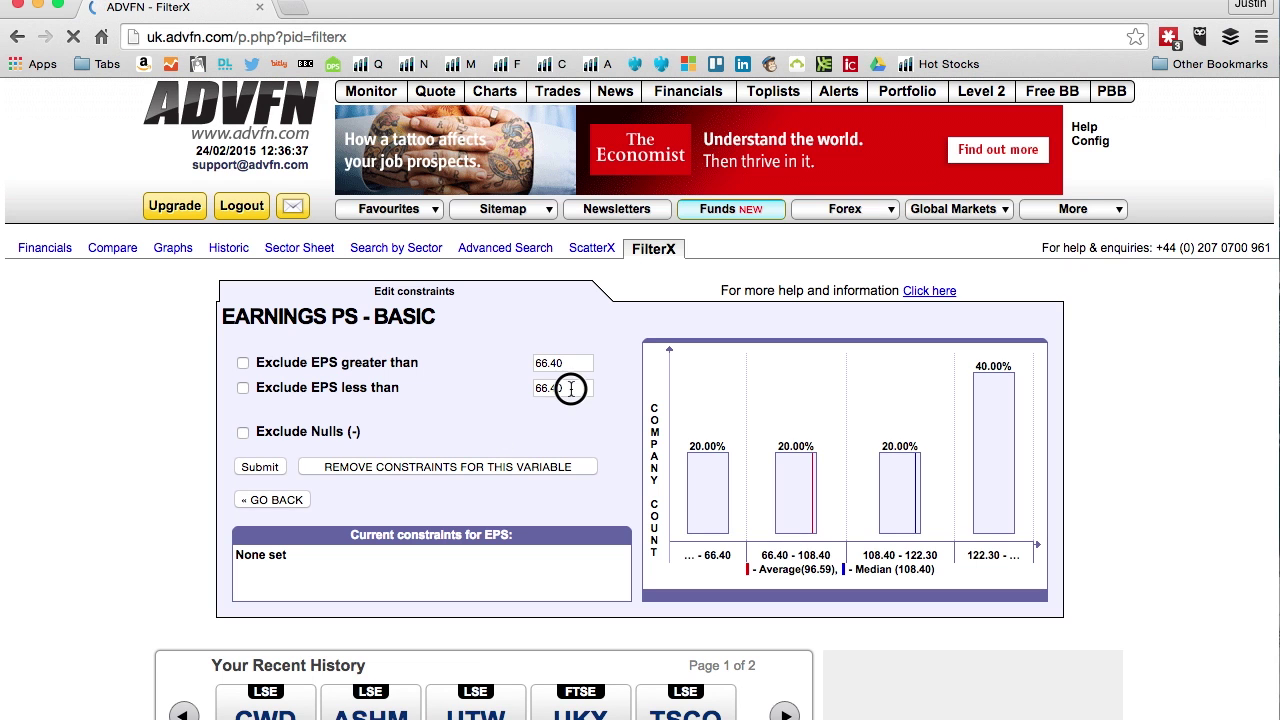
double_click(530, 390)
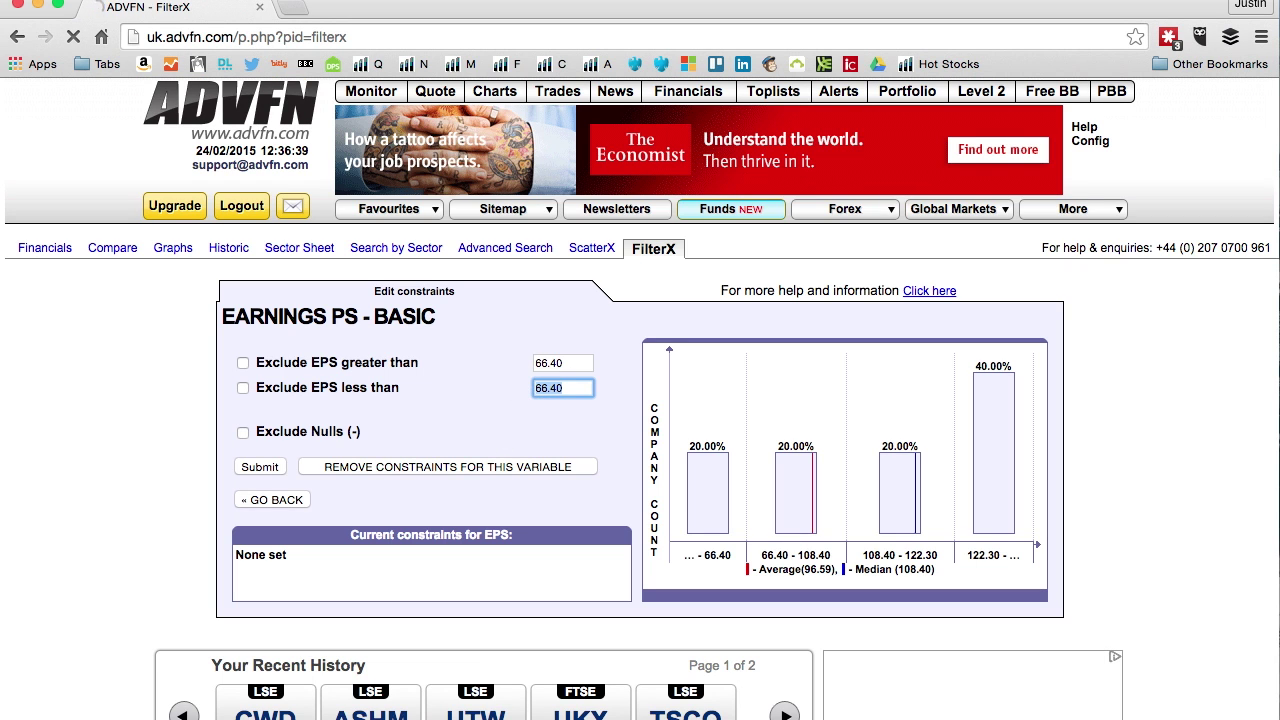
type("50")
left_click(245, 388)
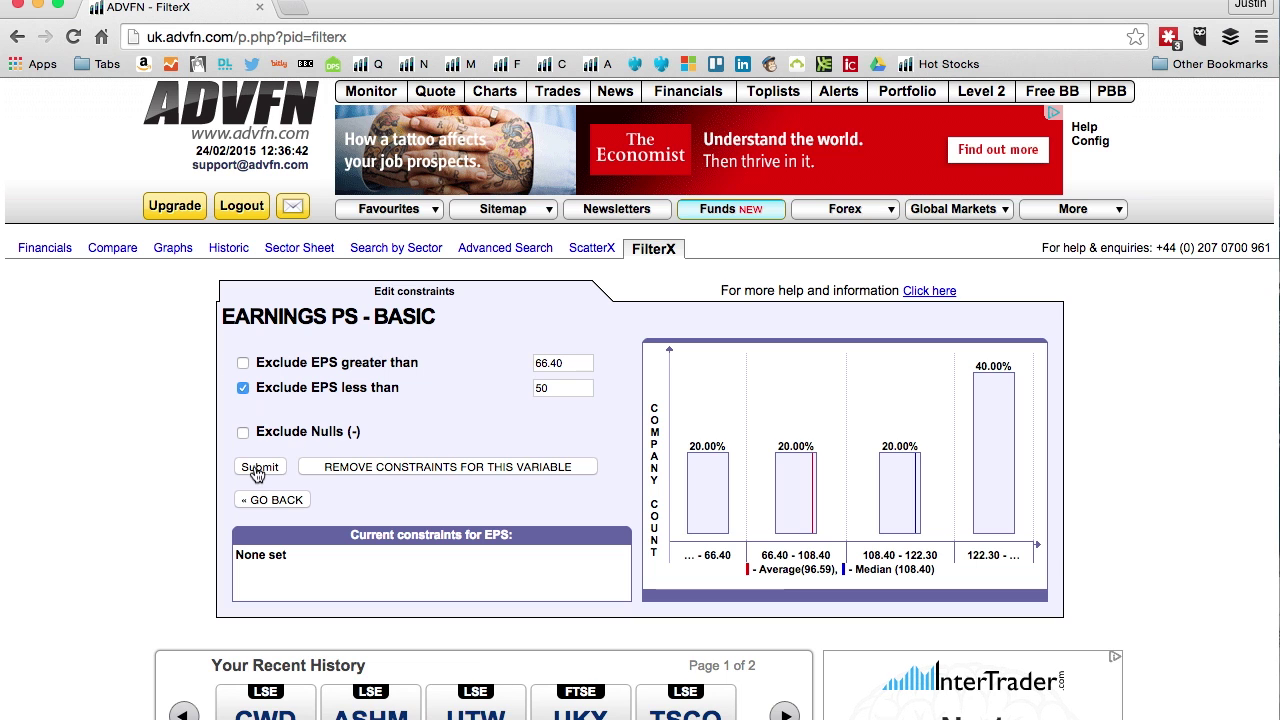
left_click(257, 471)
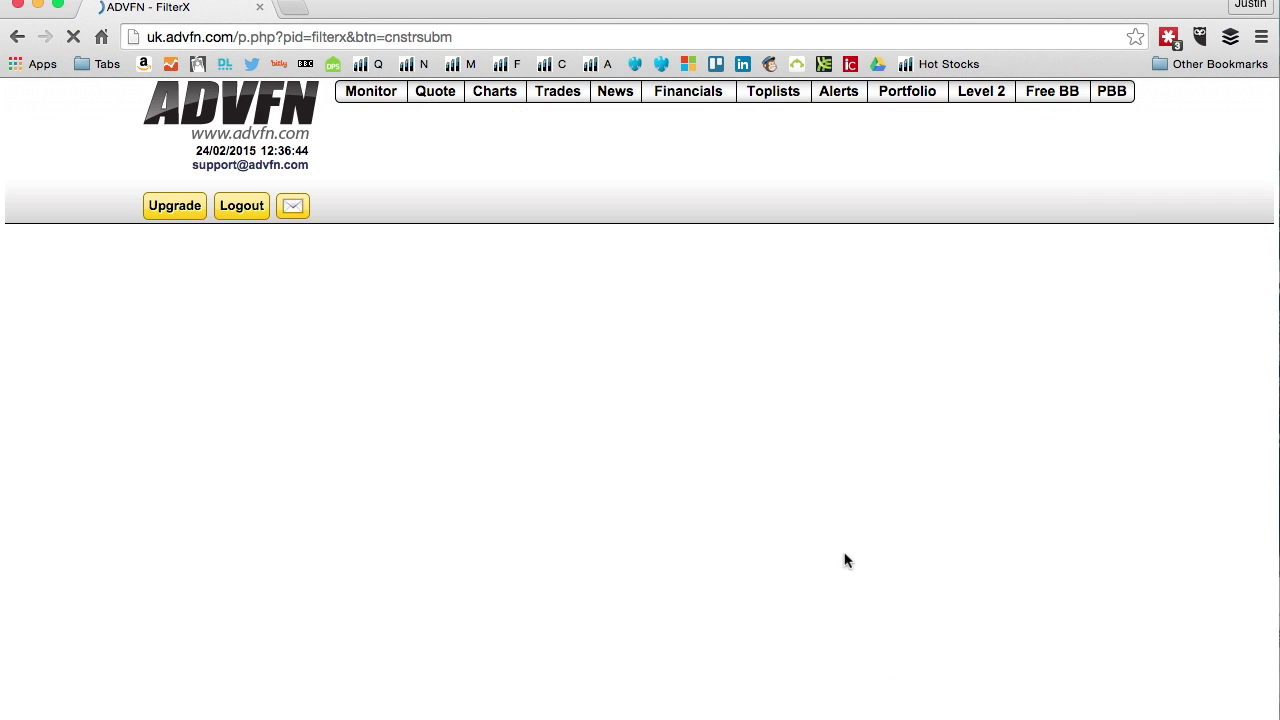
Constrain the cash per share column to exclude shares with CASH PS less than 10, and submit the constraint.
scroll(973, 559, "down", 2)
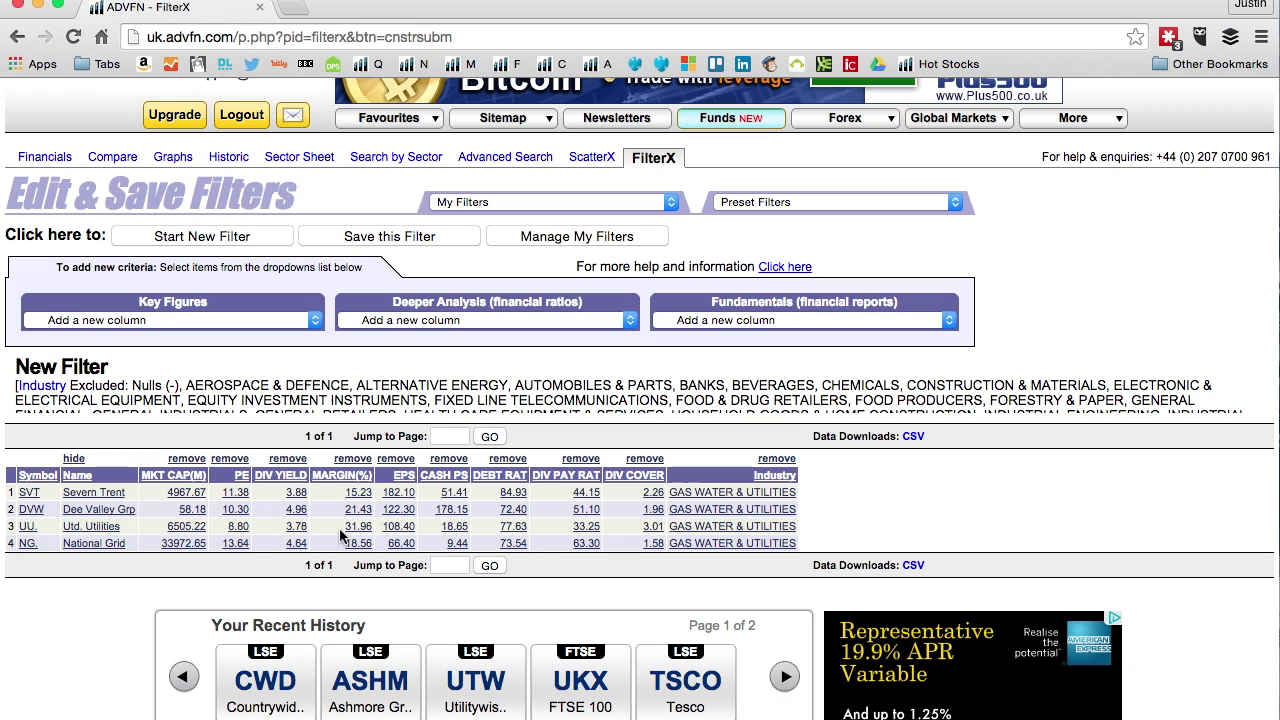
left_click(449, 527)
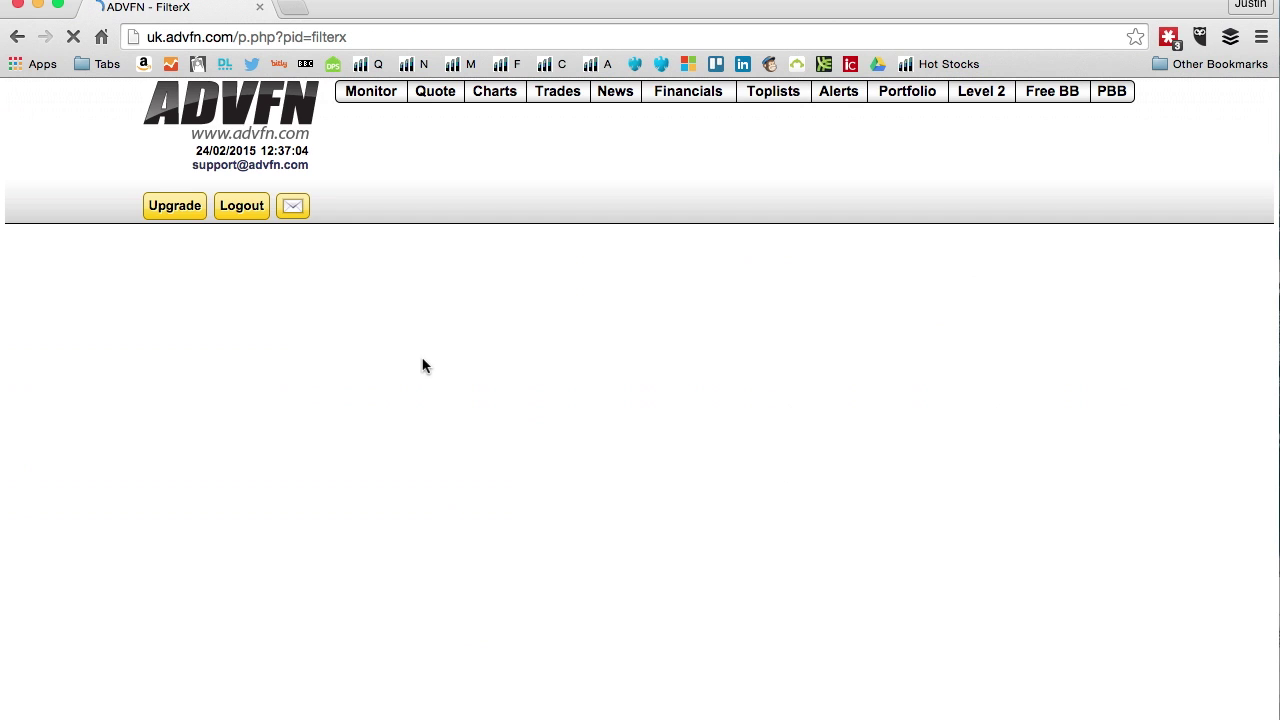
left_click(584, 389)
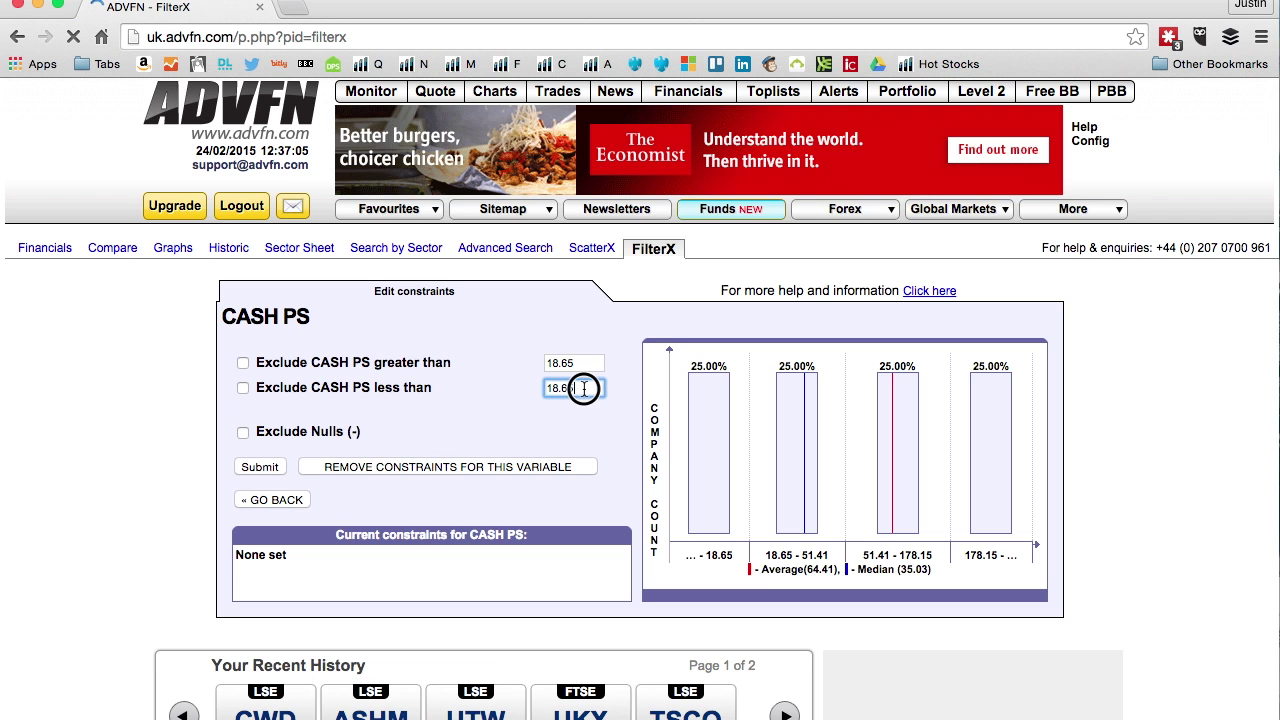
type("10")
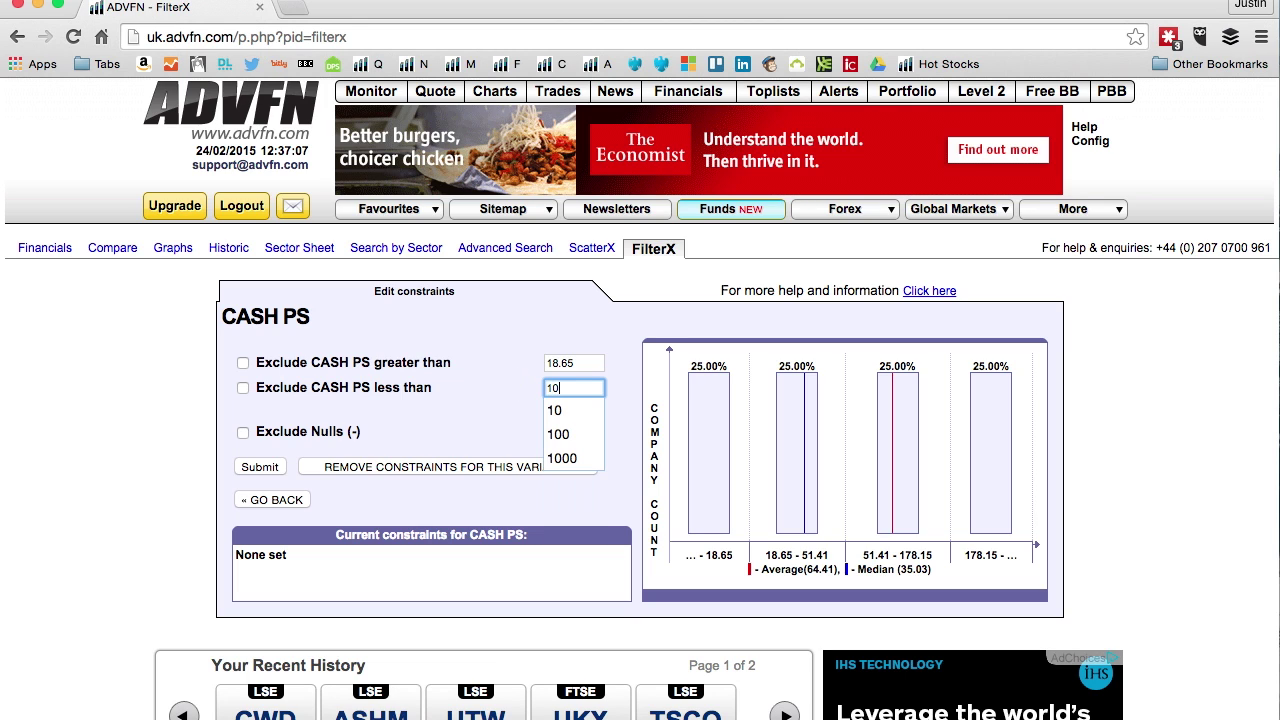
left_click(243, 390)
left_click(258, 467)
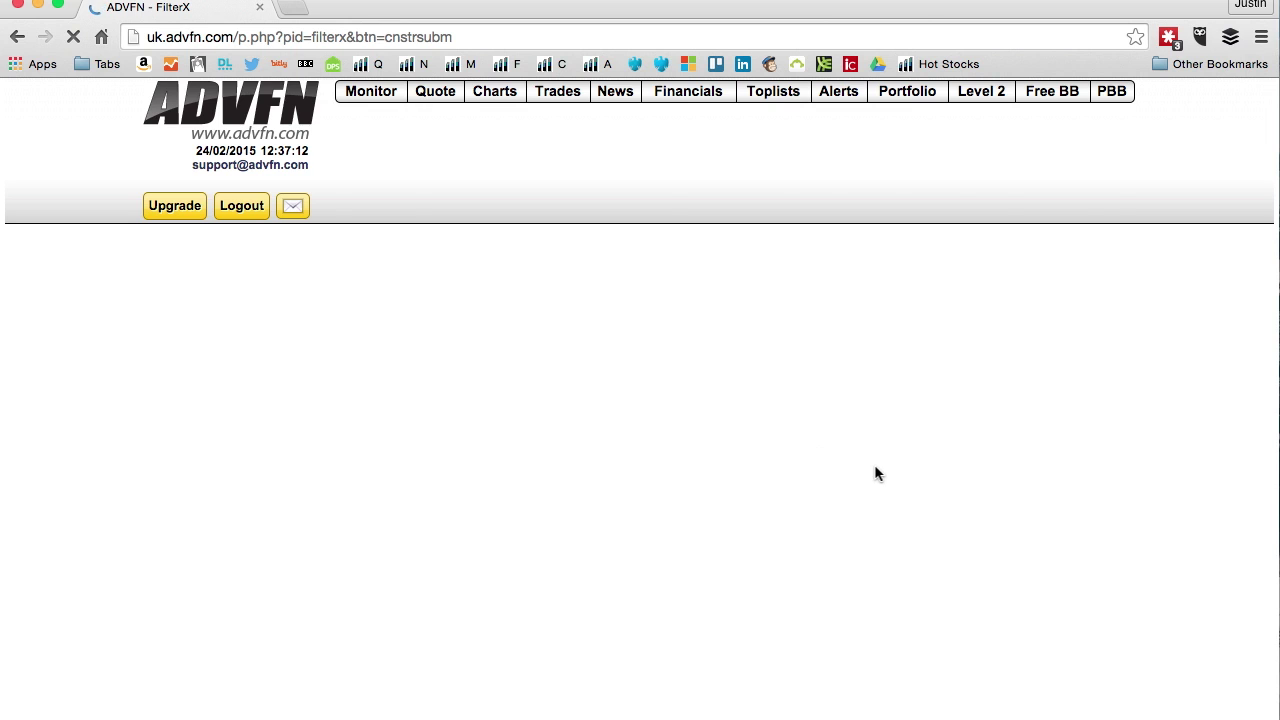
Constrain the debt ratio column to exclude shares with DEBT RAT greater than 75, and submit the constraint.
scroll(959, 546, "down", 2)
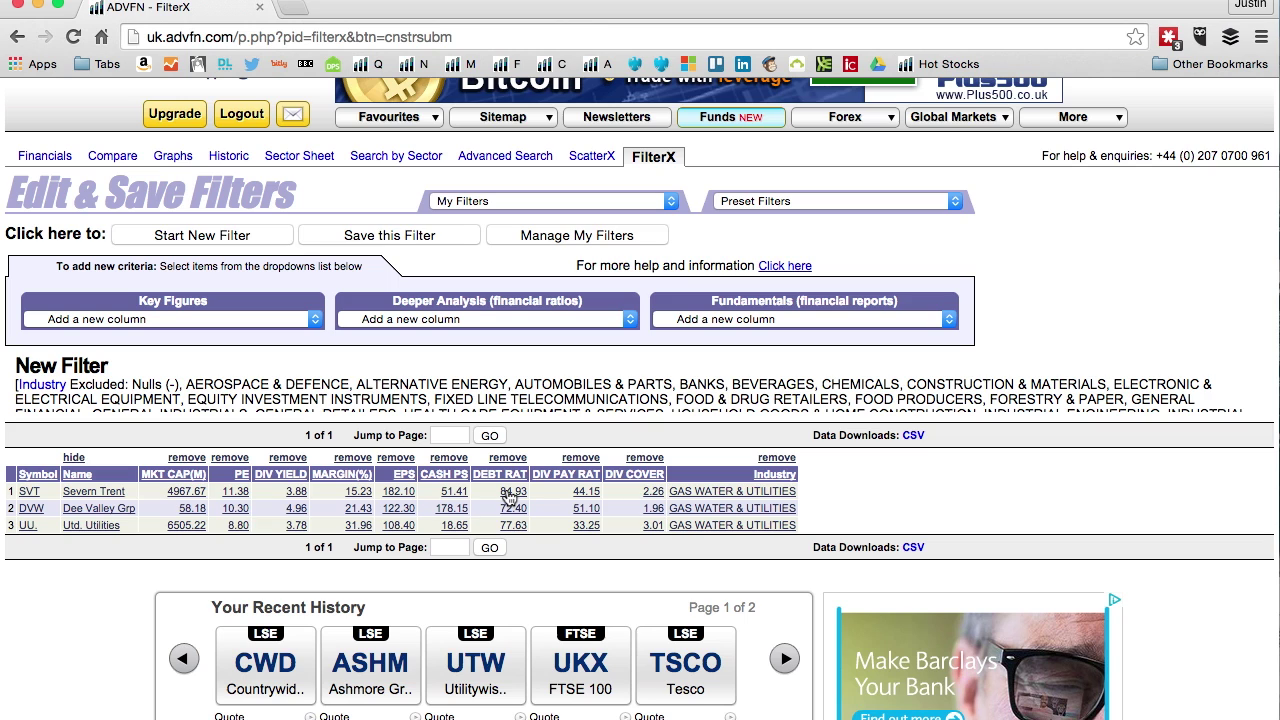
left_click(510, 497)
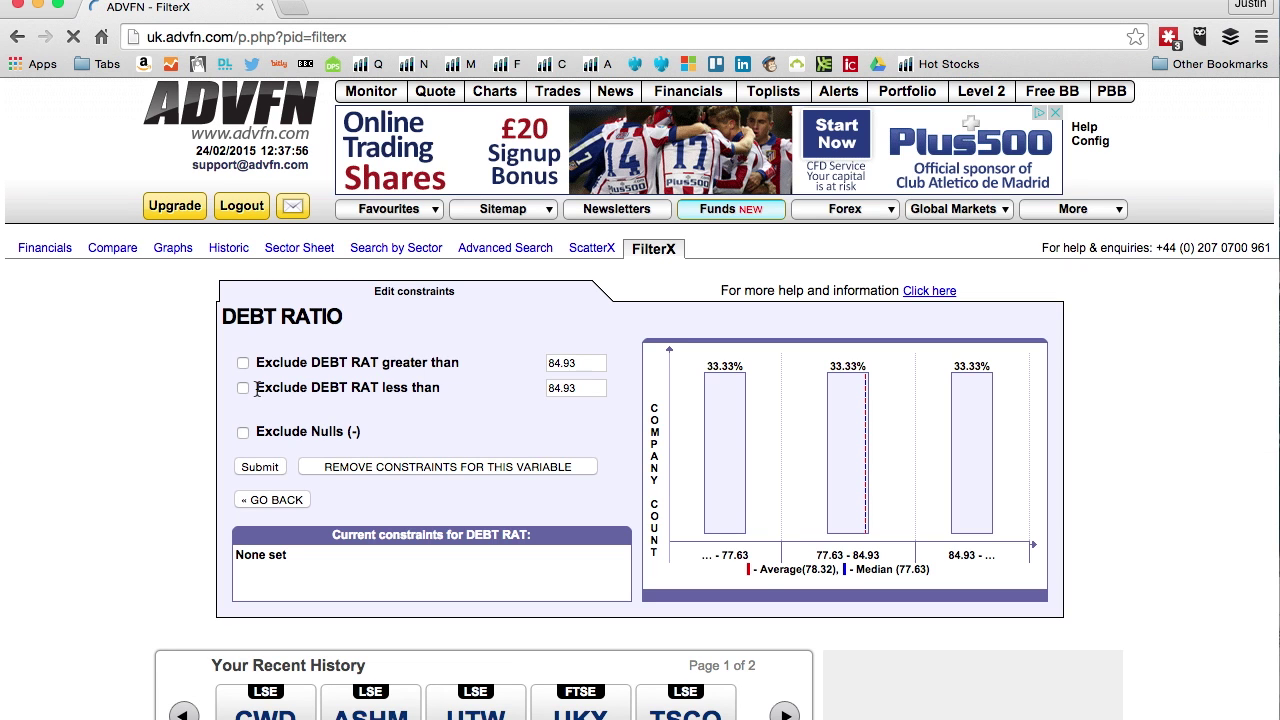
left_click(243, 364)
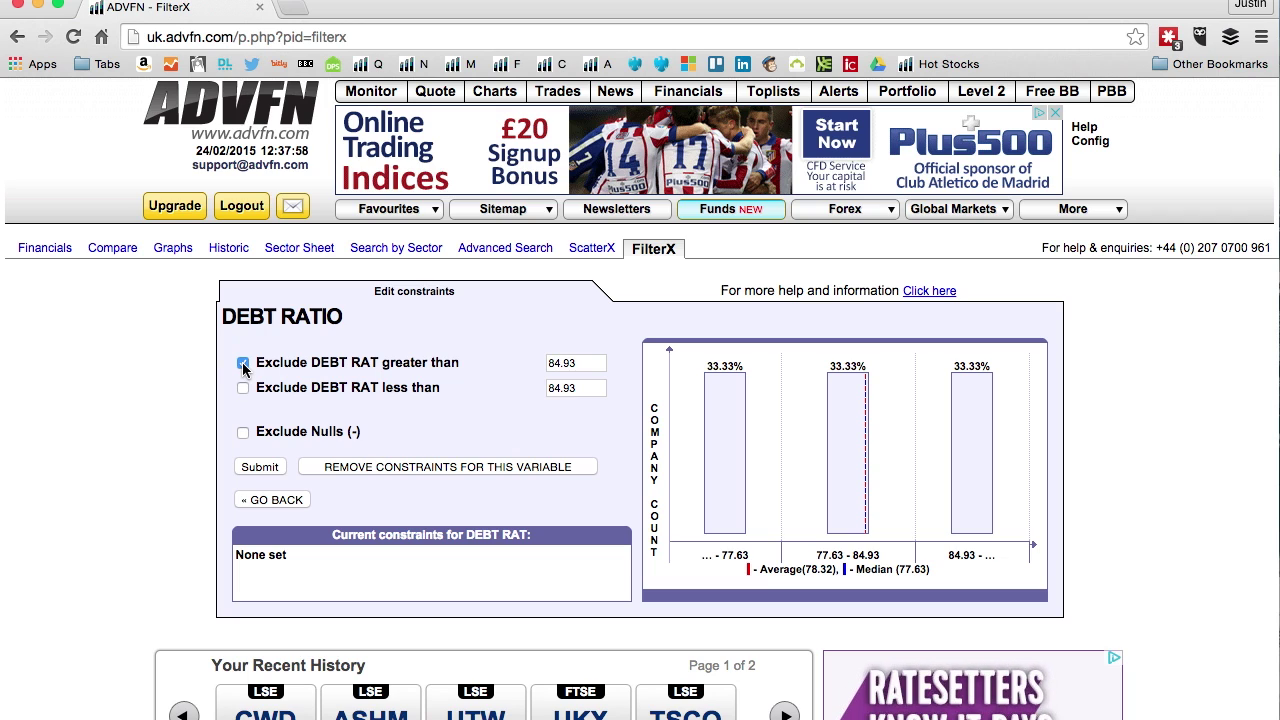
double_click(585, 363)
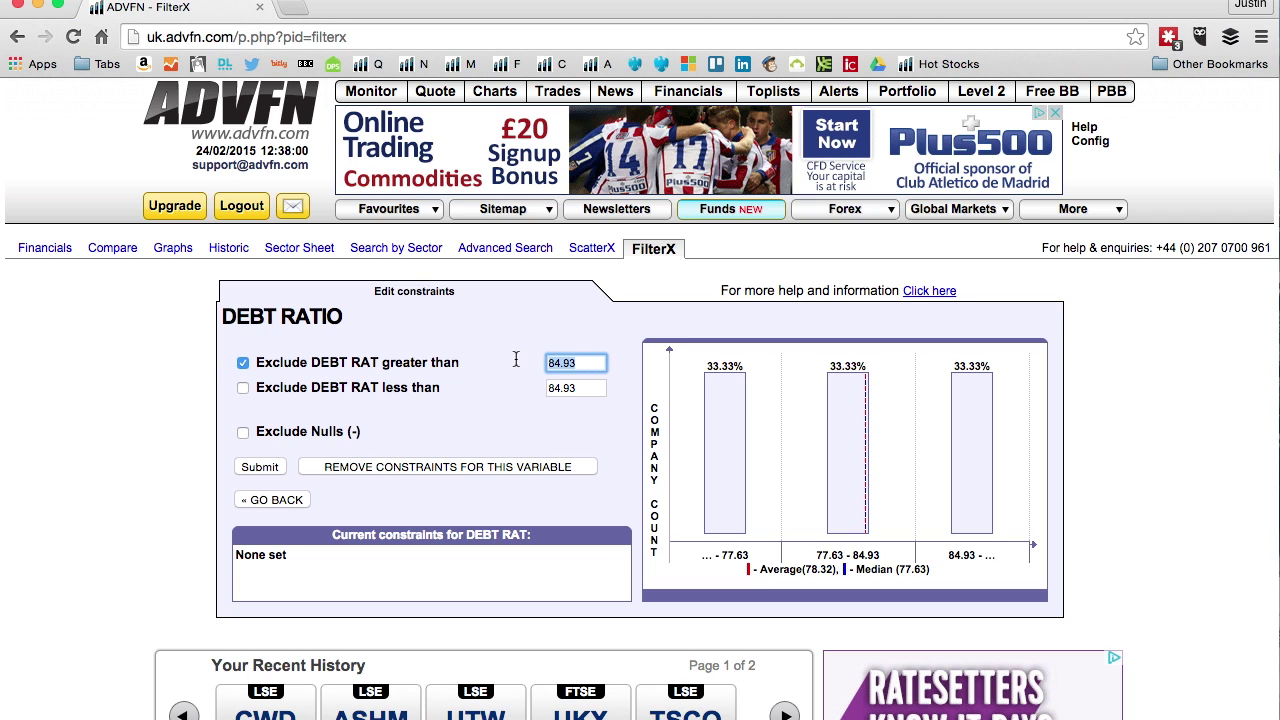
type("75")
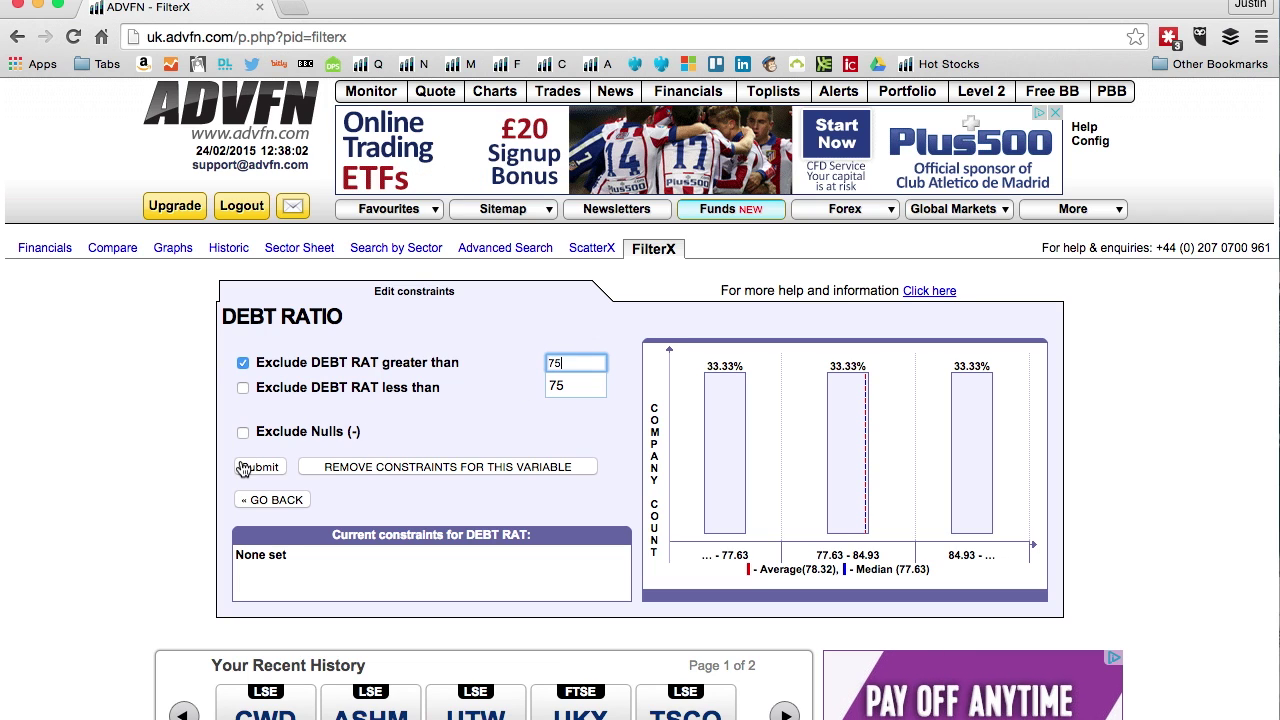
left_click(258, 467)
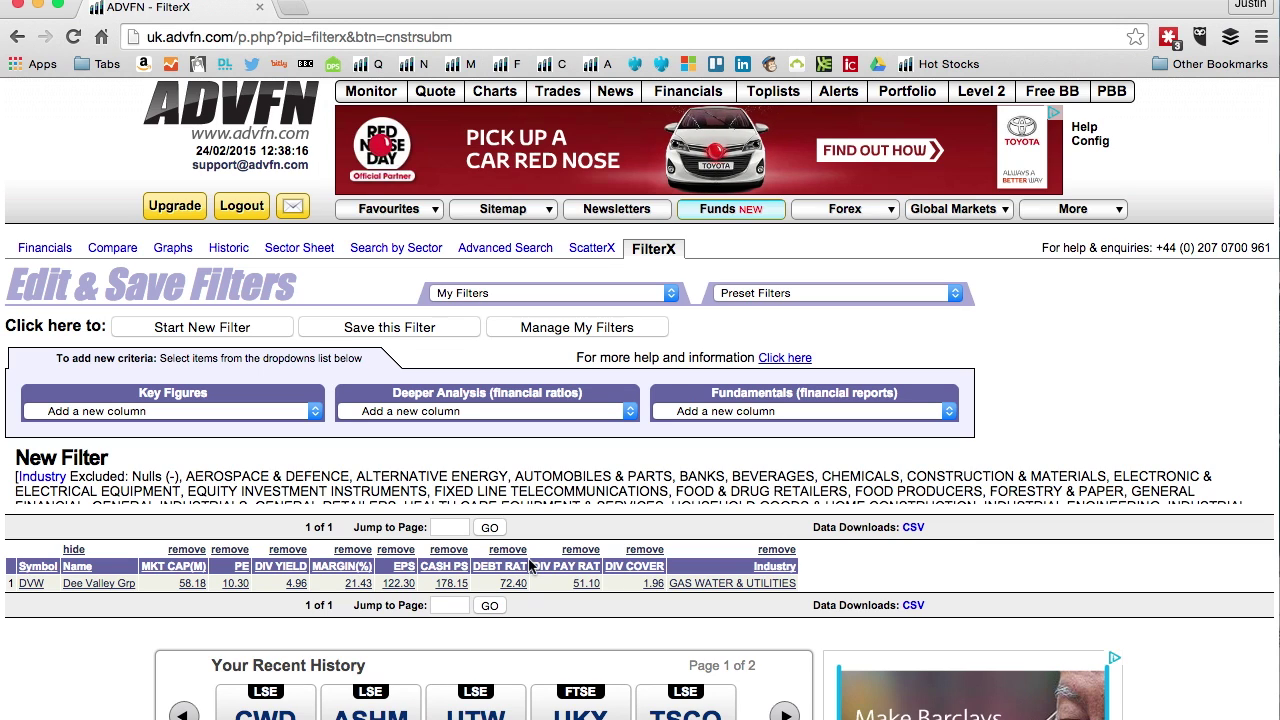
Replace the debt ratio constraint with one that excludes shares with DEBT RAT greater than 80, and submit it.
left_click(510, 588)
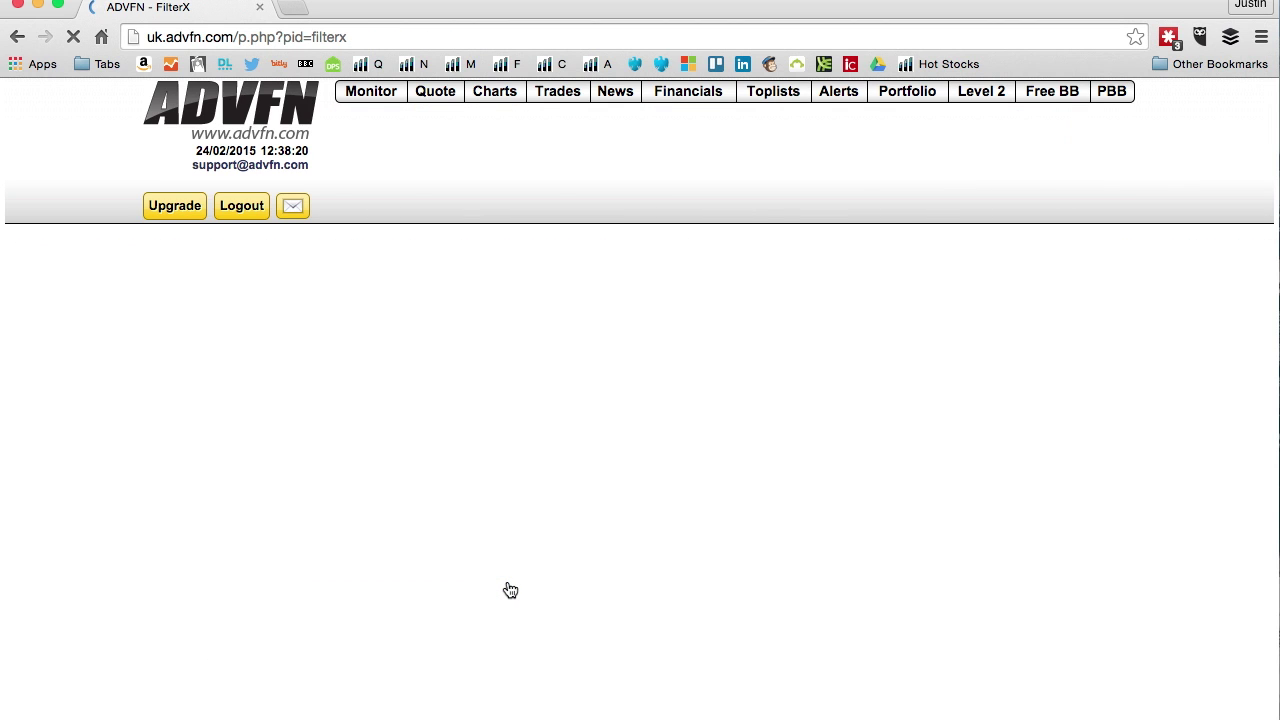
left_click(368, 467)
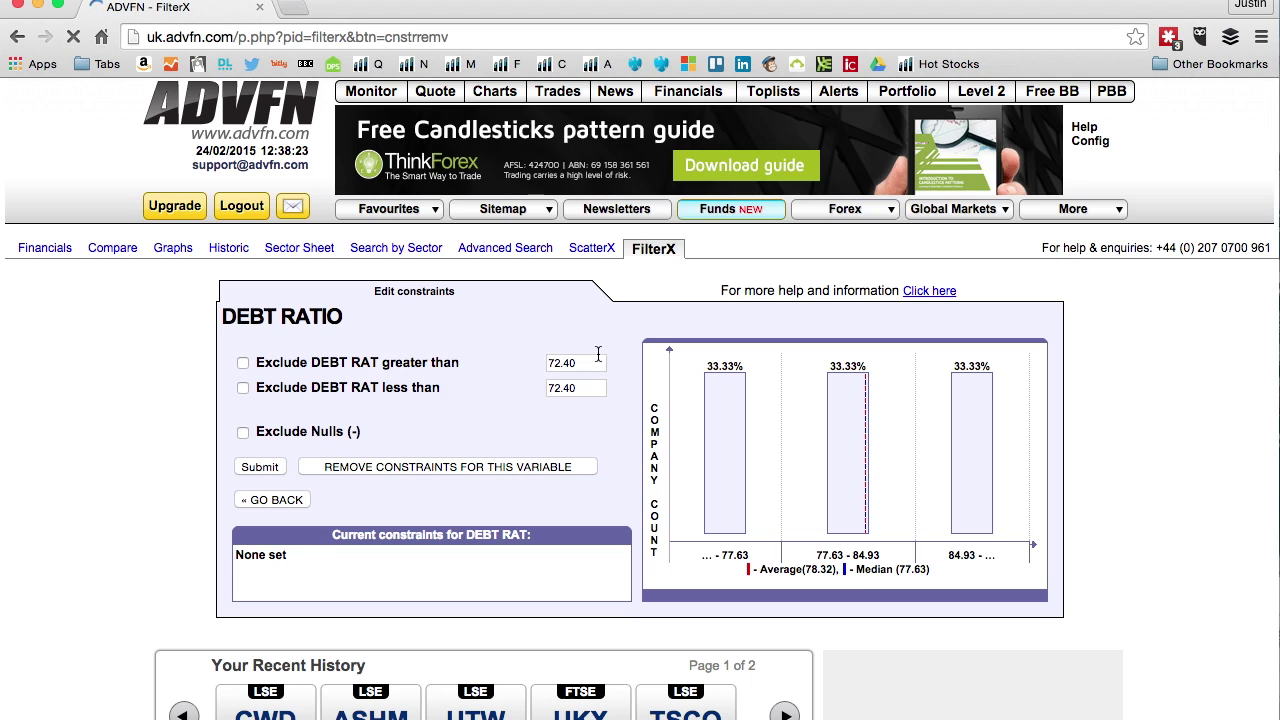
left_click(591, 357)
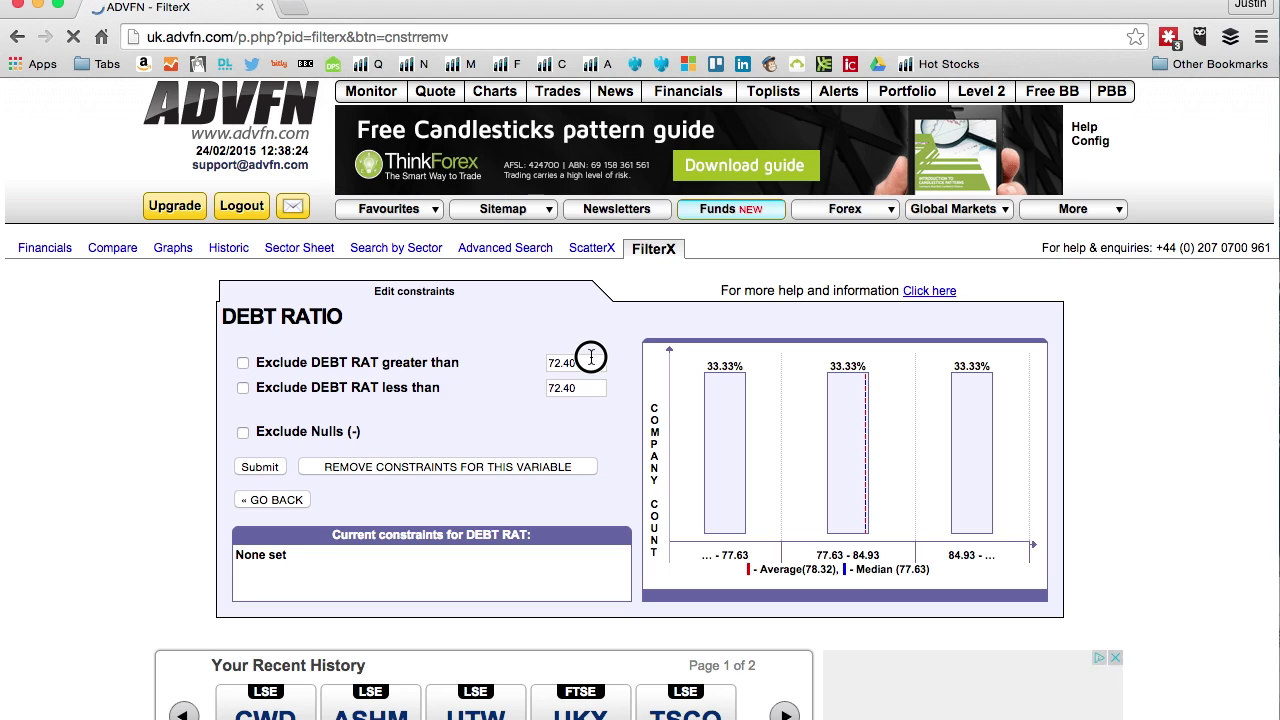
double_click(553, 357)
type("80")
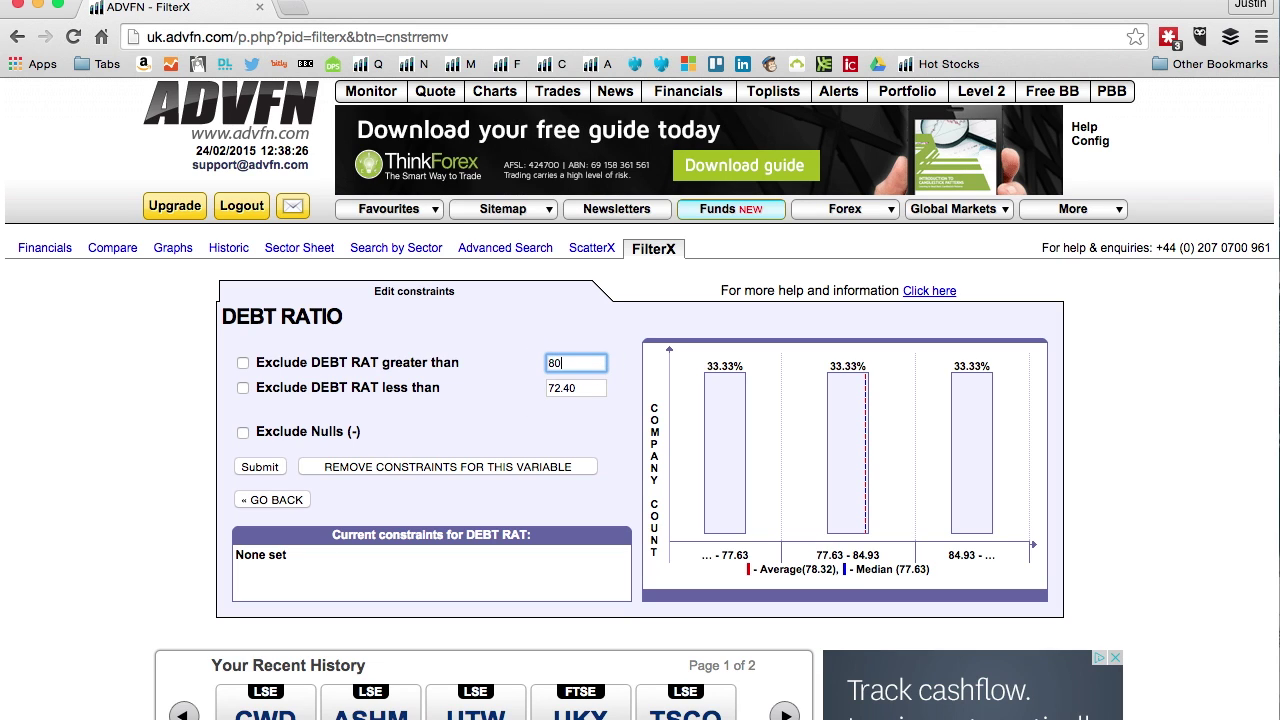
left_click(244, 364)
left_click(253, 467)
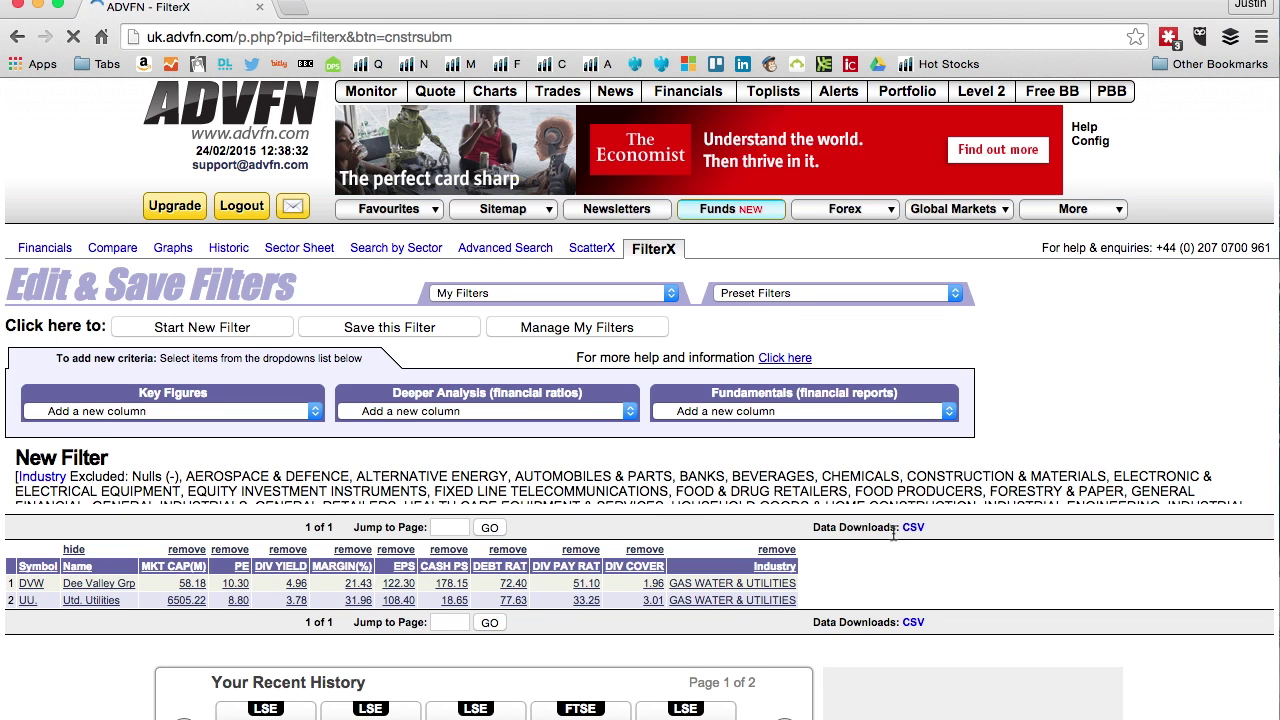
Examine Dee Valley Grp's key figures, balance sheet and management ratios on its company financials page, and return to the filter results.
scroll(895, 538, "down", 2)
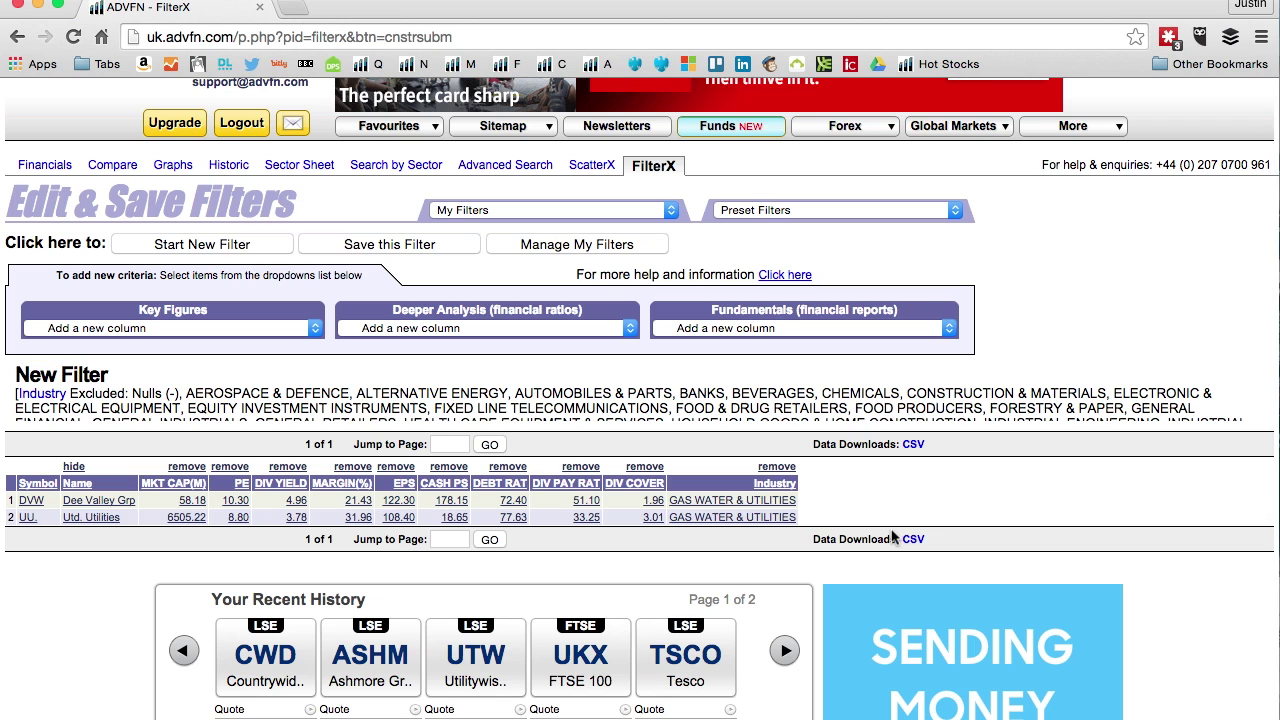
left_click(85, 510)
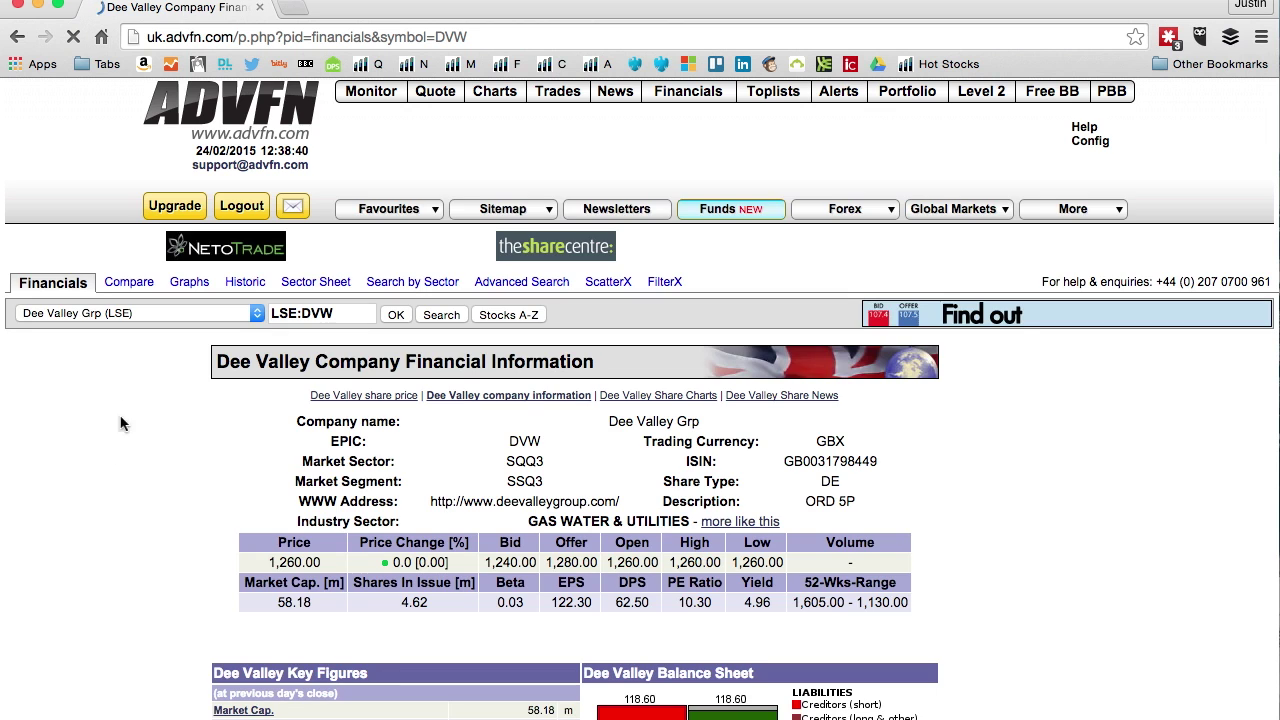
scroll(121, 400, "down", 2)
scroll(121, 408, "down", 6)
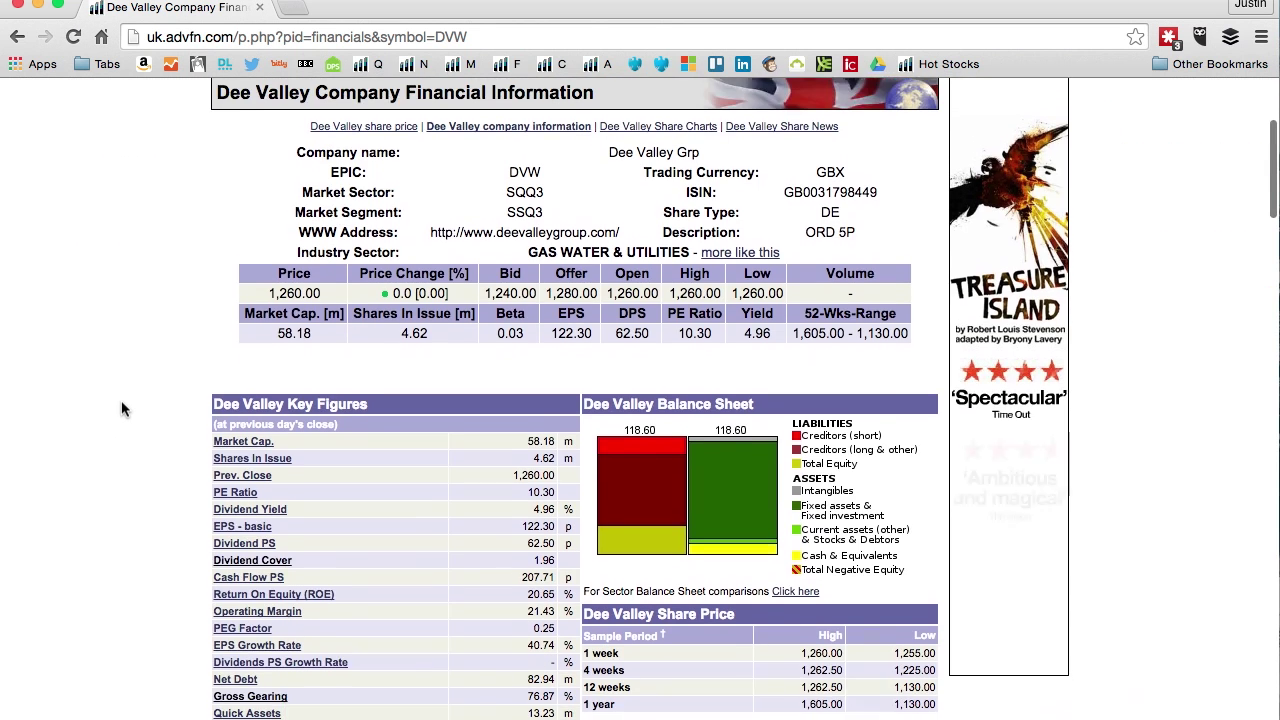
scroll(121, 405, "down", 2)
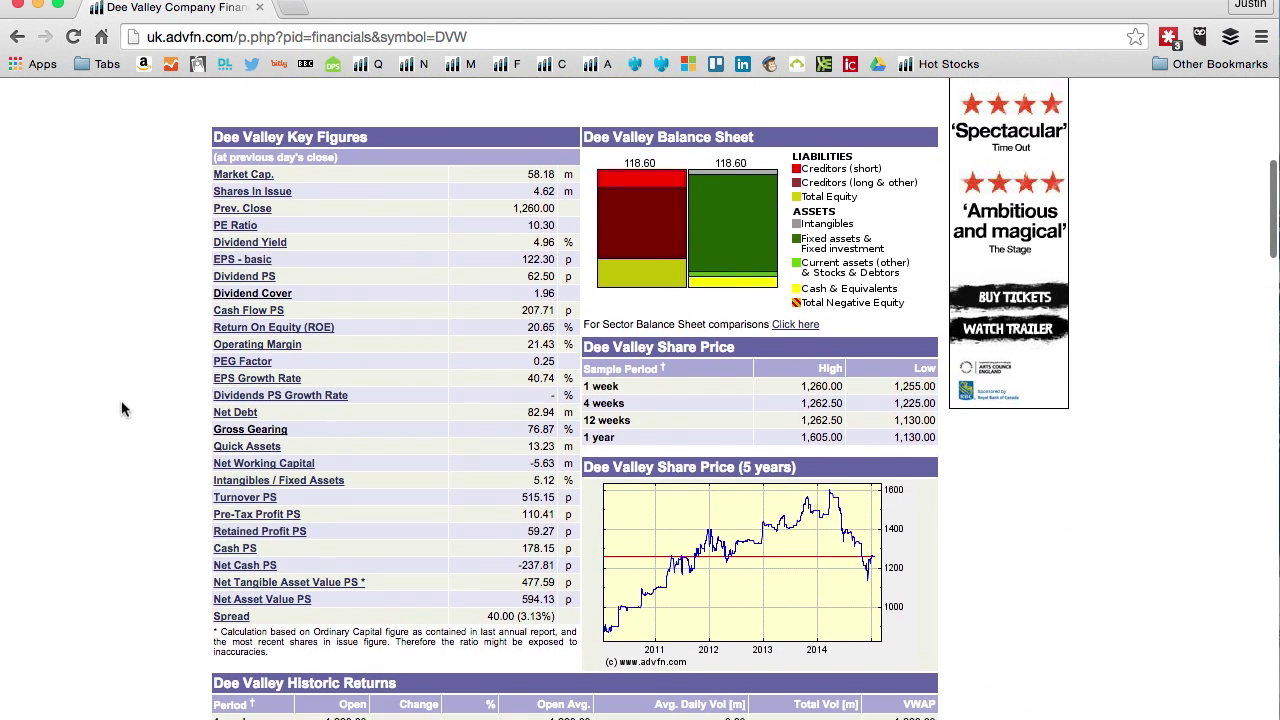
scroll(182, 338, "down", 13)
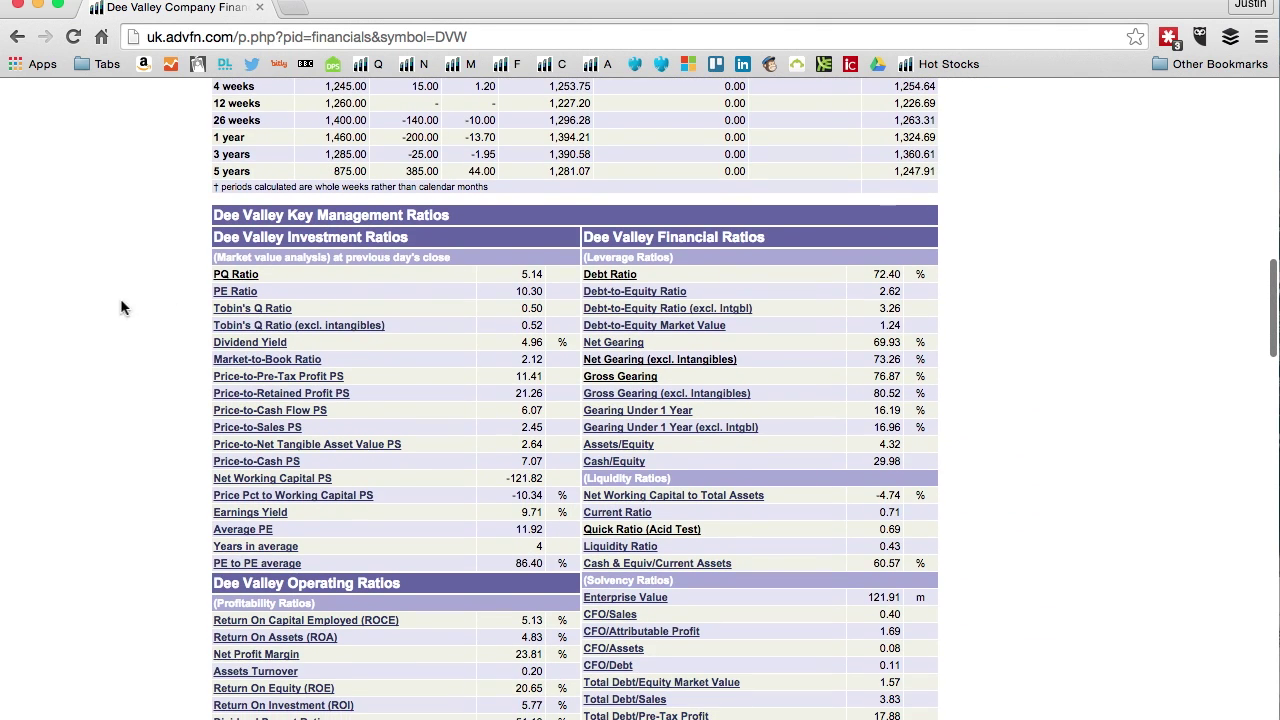
scroll(122, 313, "down", 6)
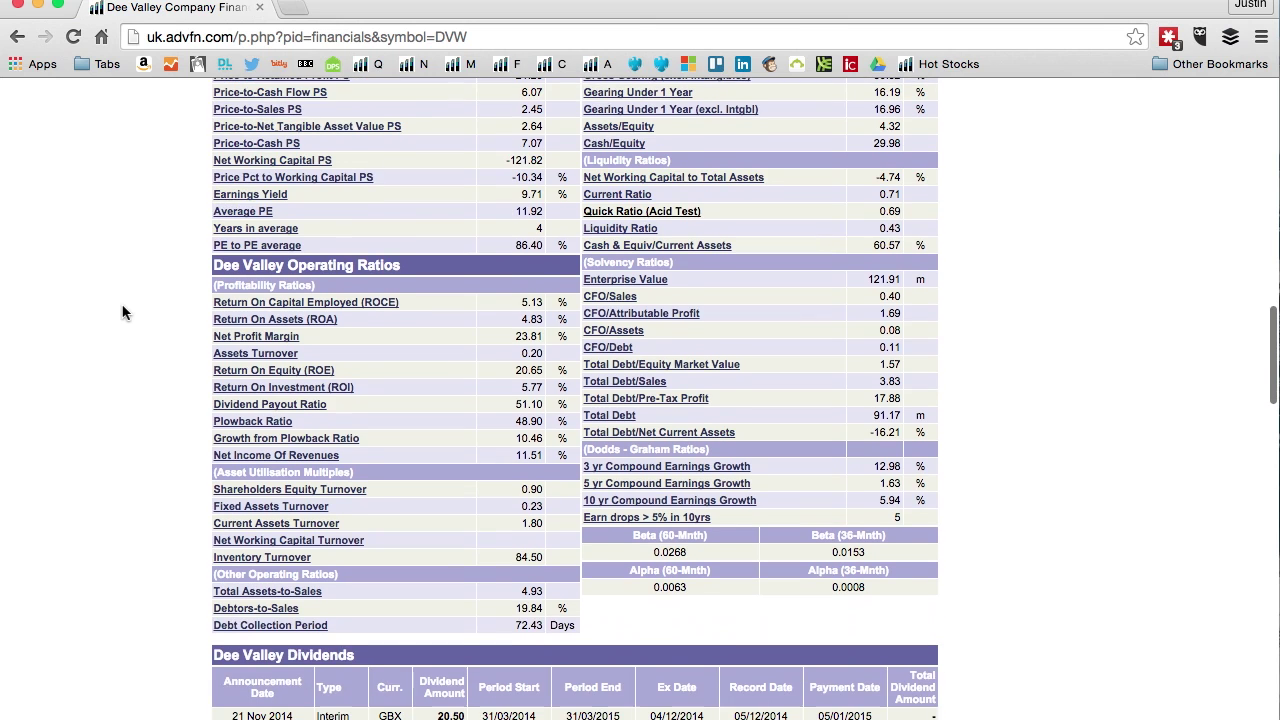
left_click(17, 37)
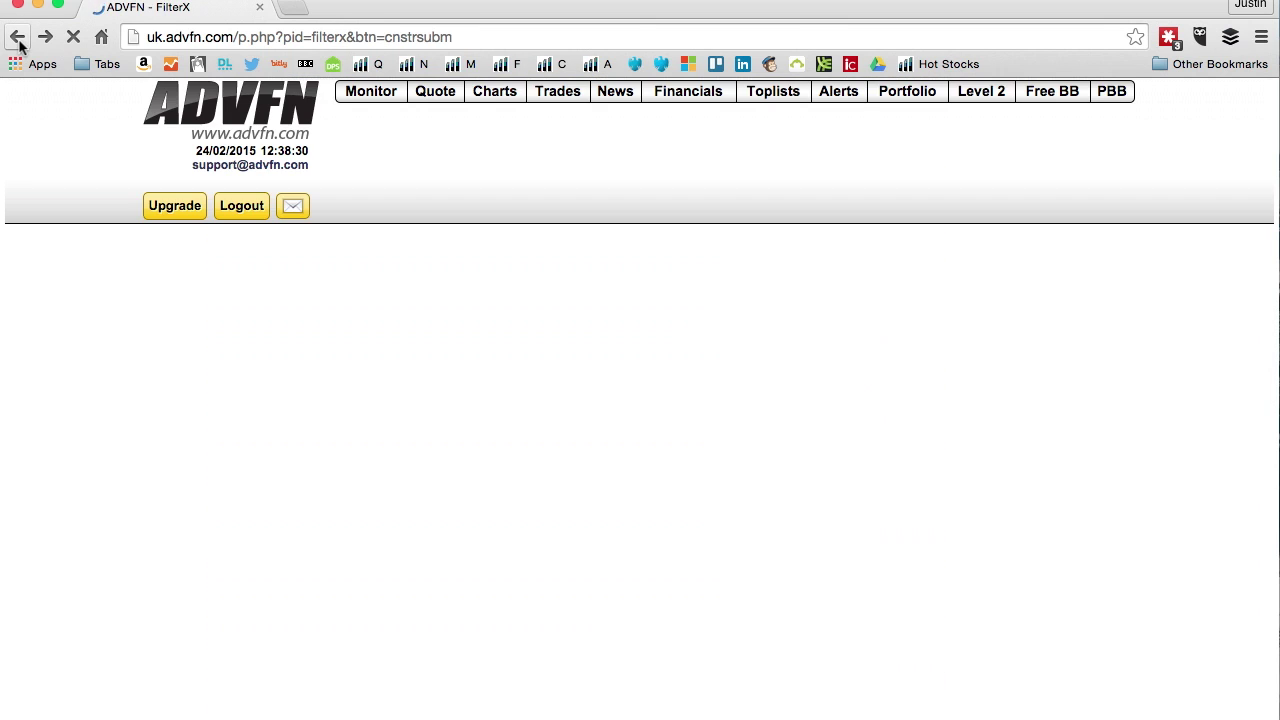